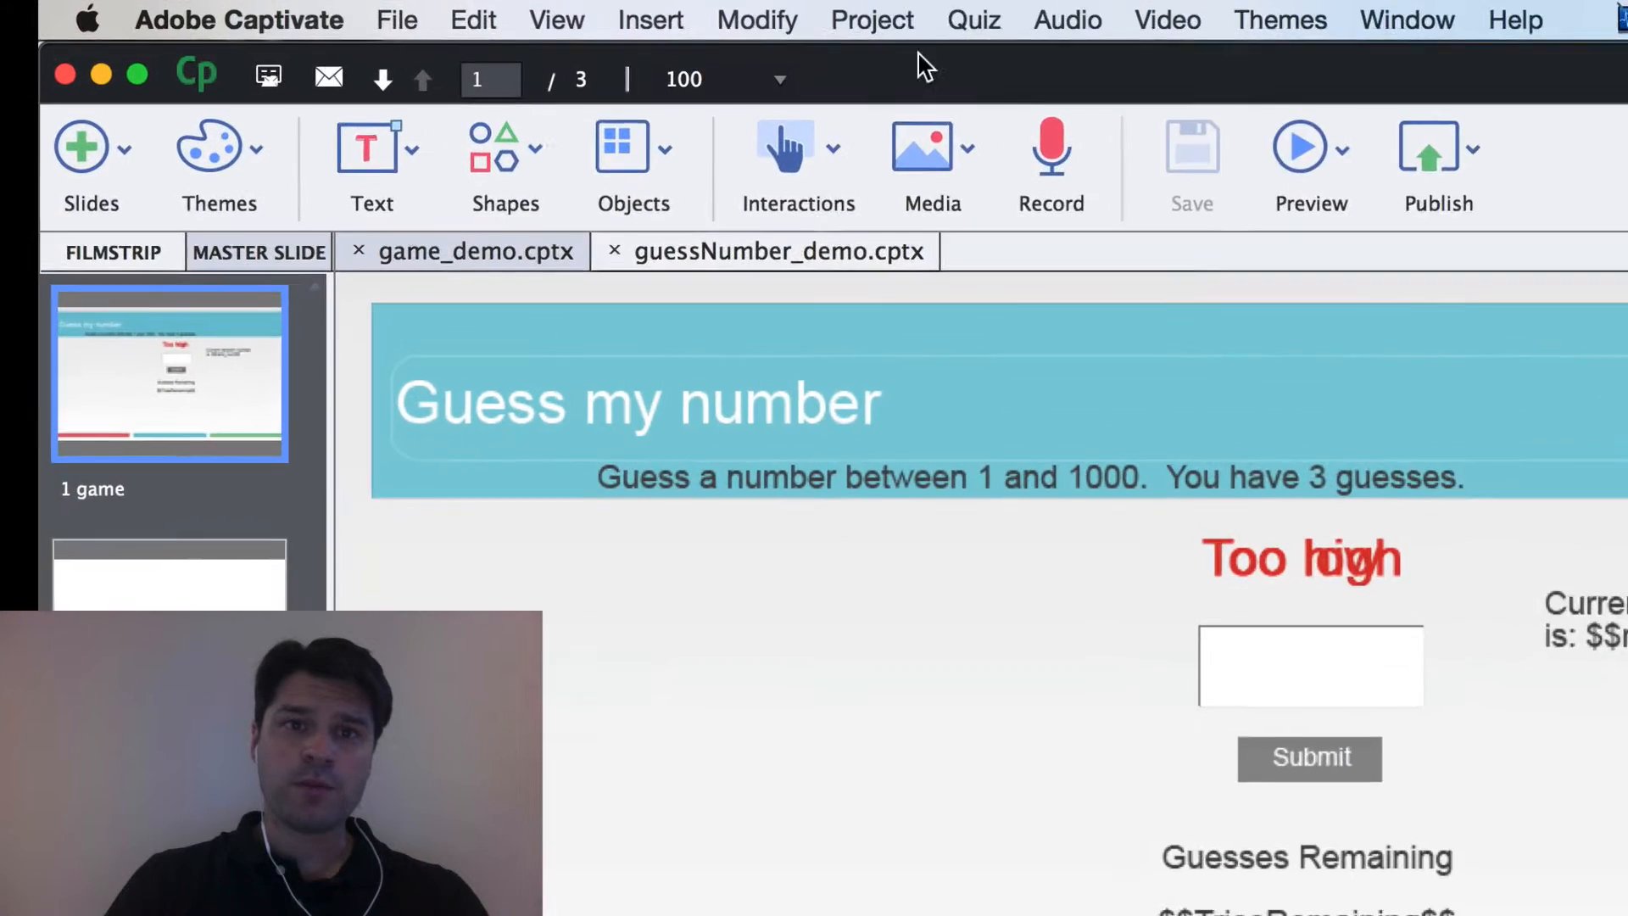
Start a new blank advanced action with the Standard actions type and name it setup
{"action": "left_click", "coordinate": [889, 20]}
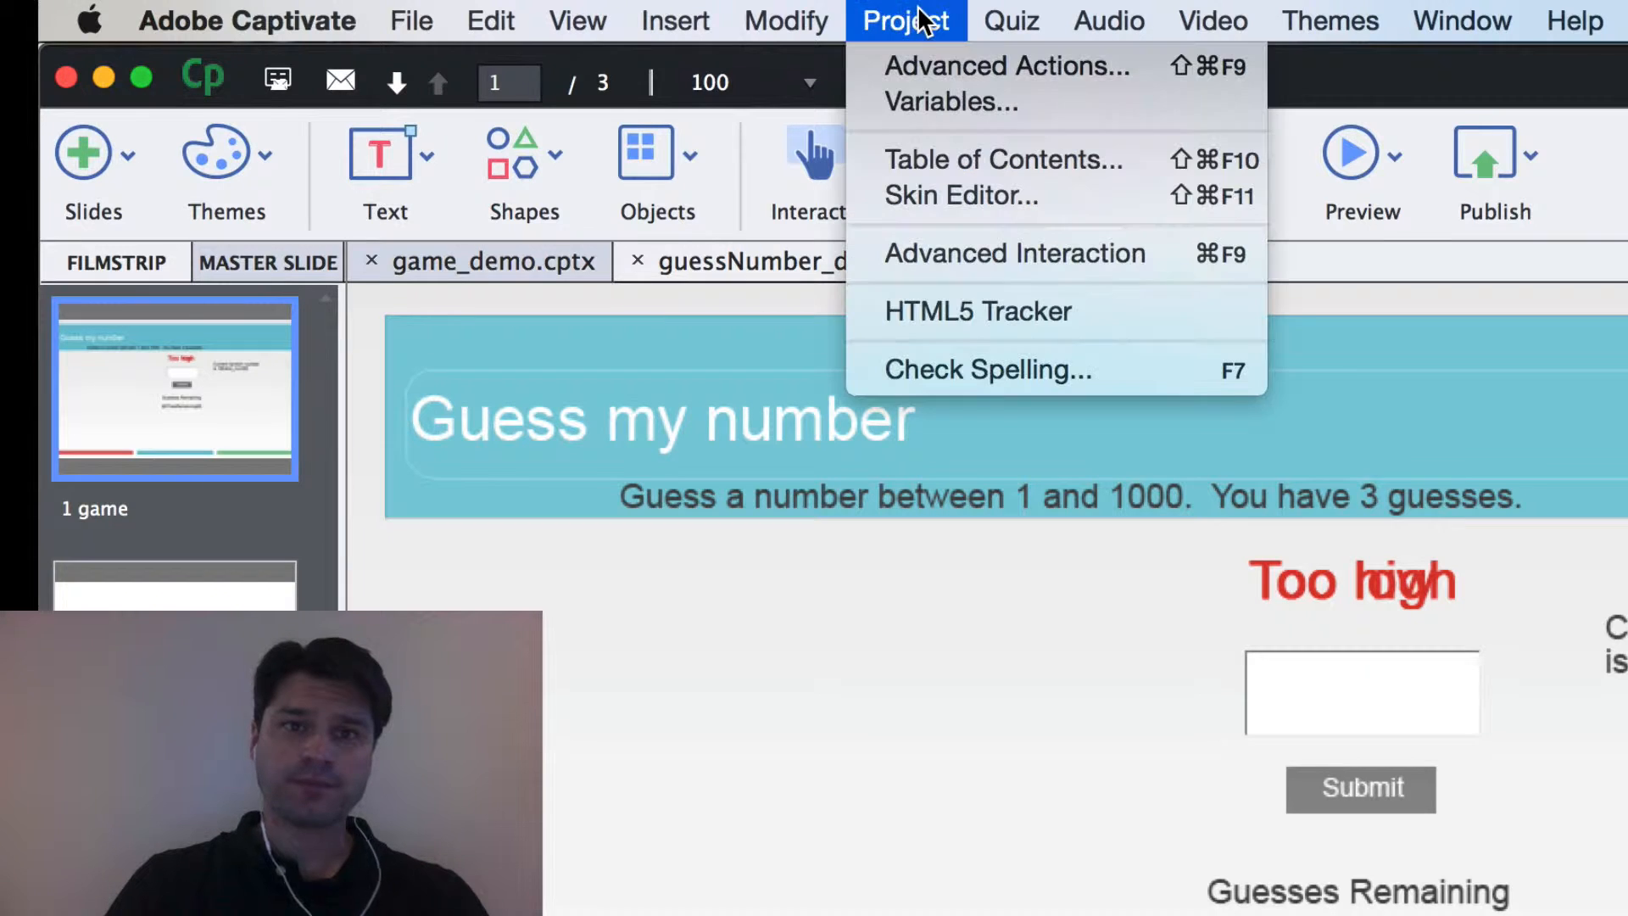
{"action": "left_click", "coordinate": [940, 84]}
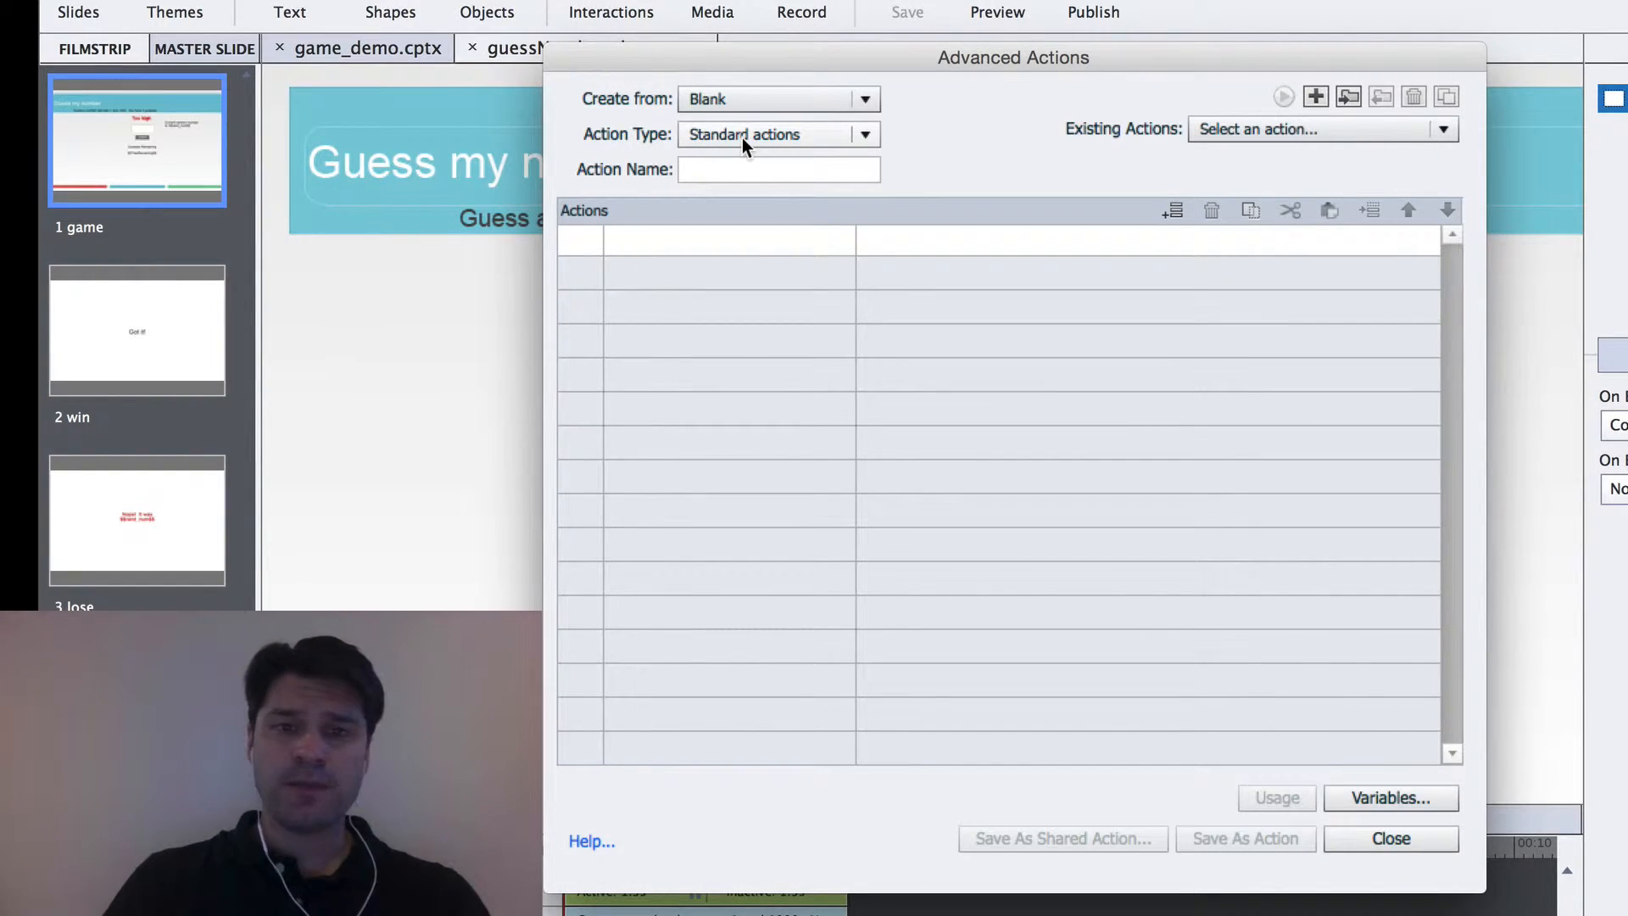
{"action": "left_click", "coordinate": [869, 130]}
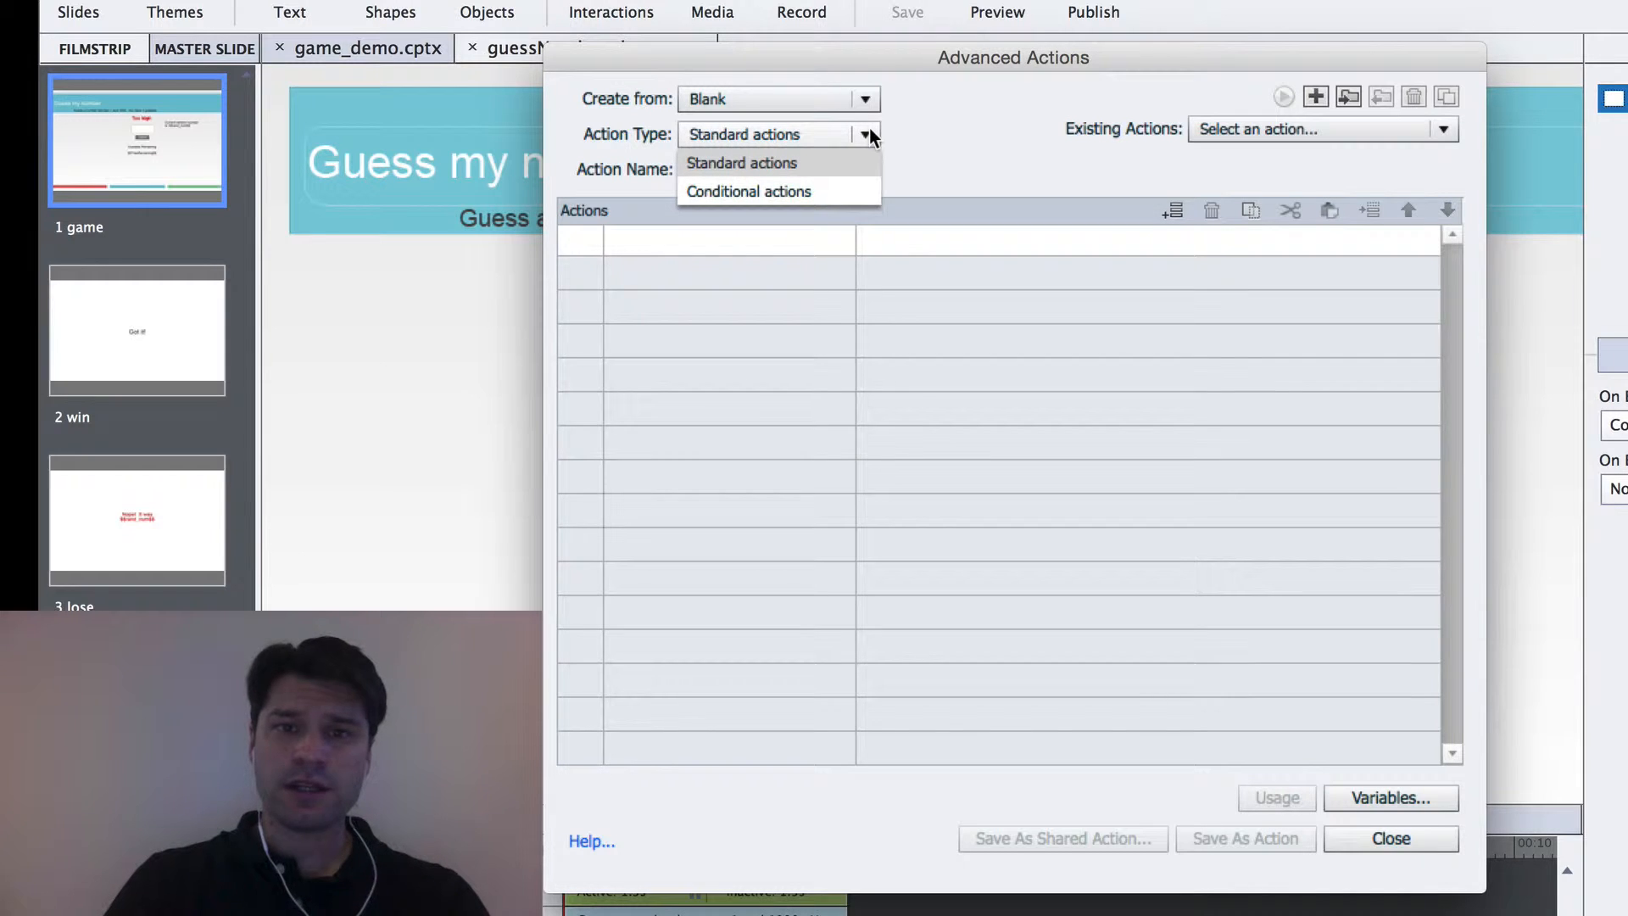
{"action": "left_click", "coordinate": [807, 130]}
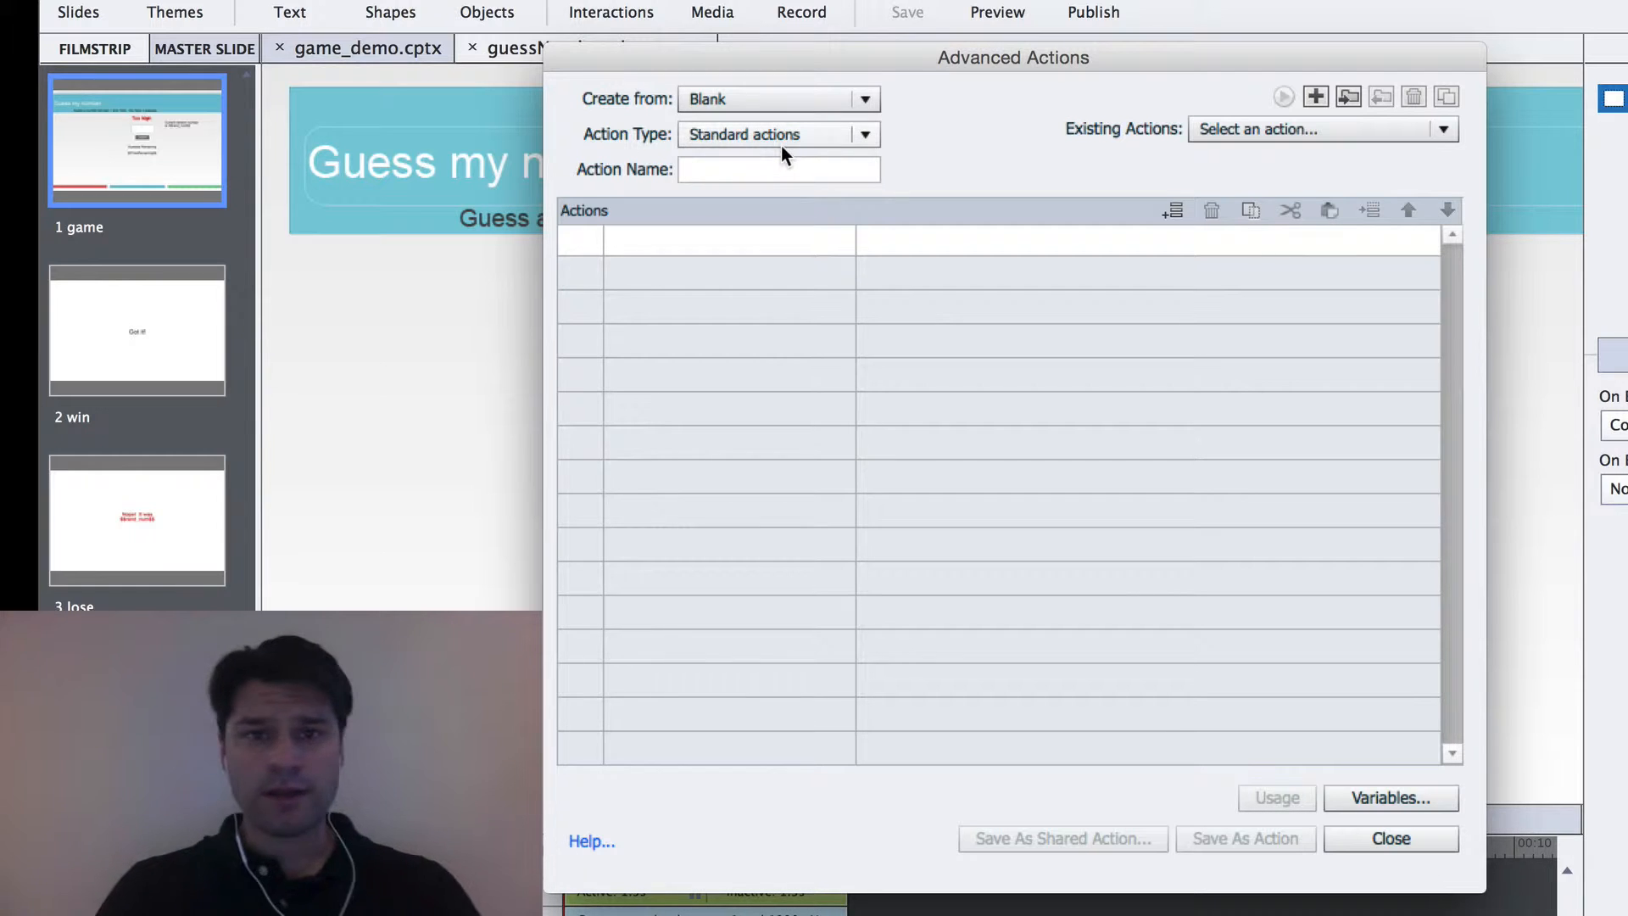
{"action": "left_click", "coordinate": [738, 171]}
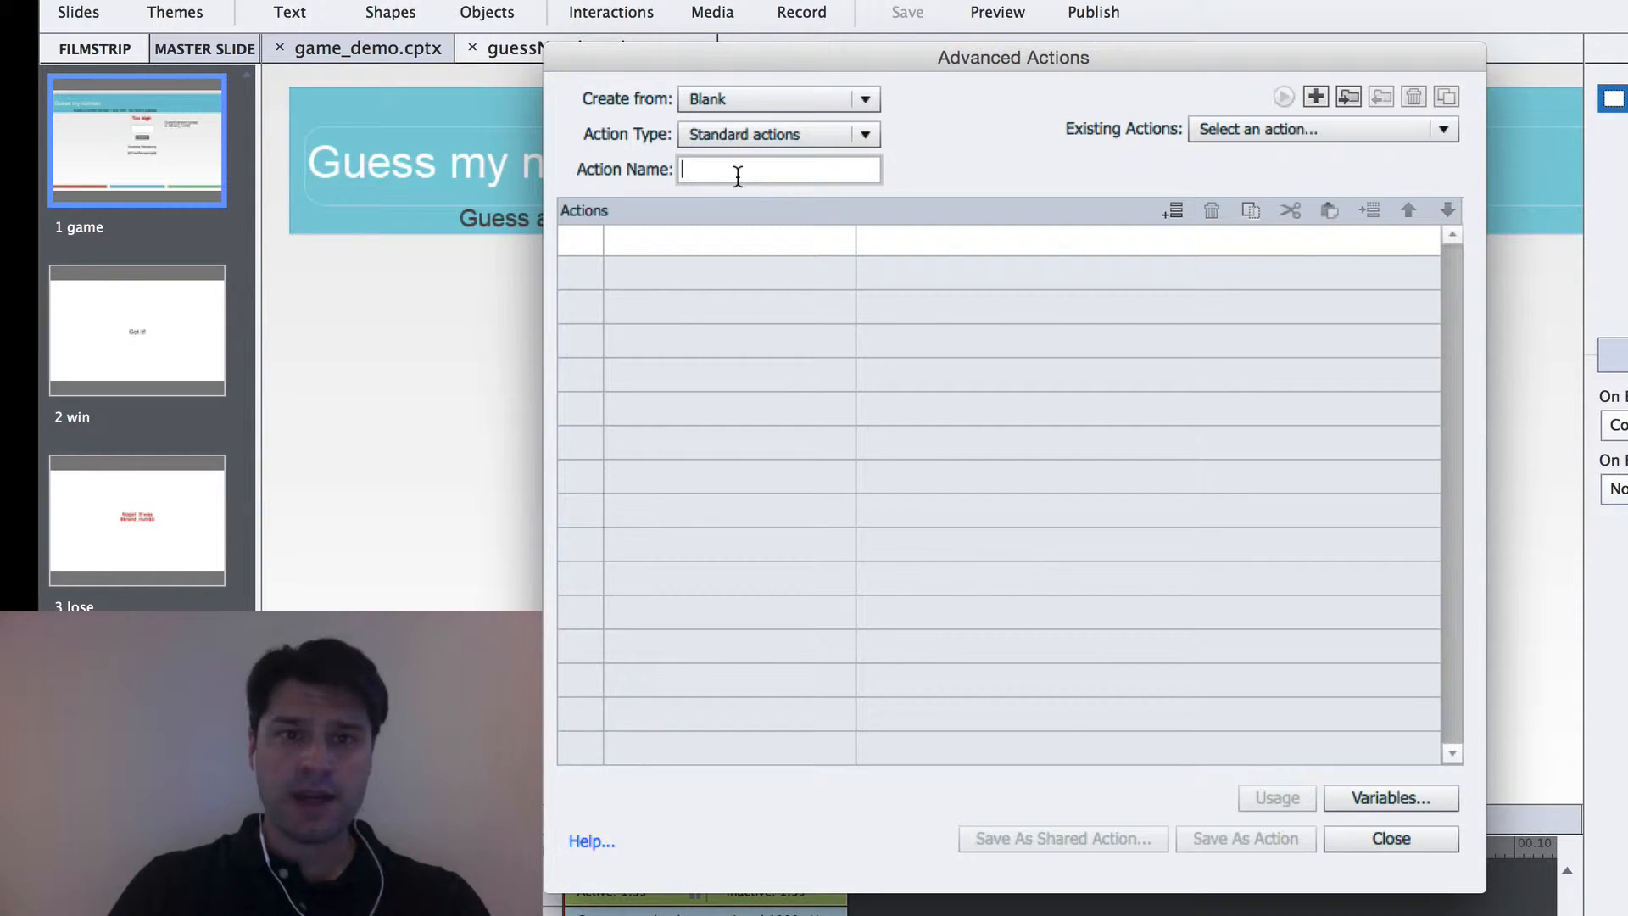
{"action": "type", "text": "setup"}
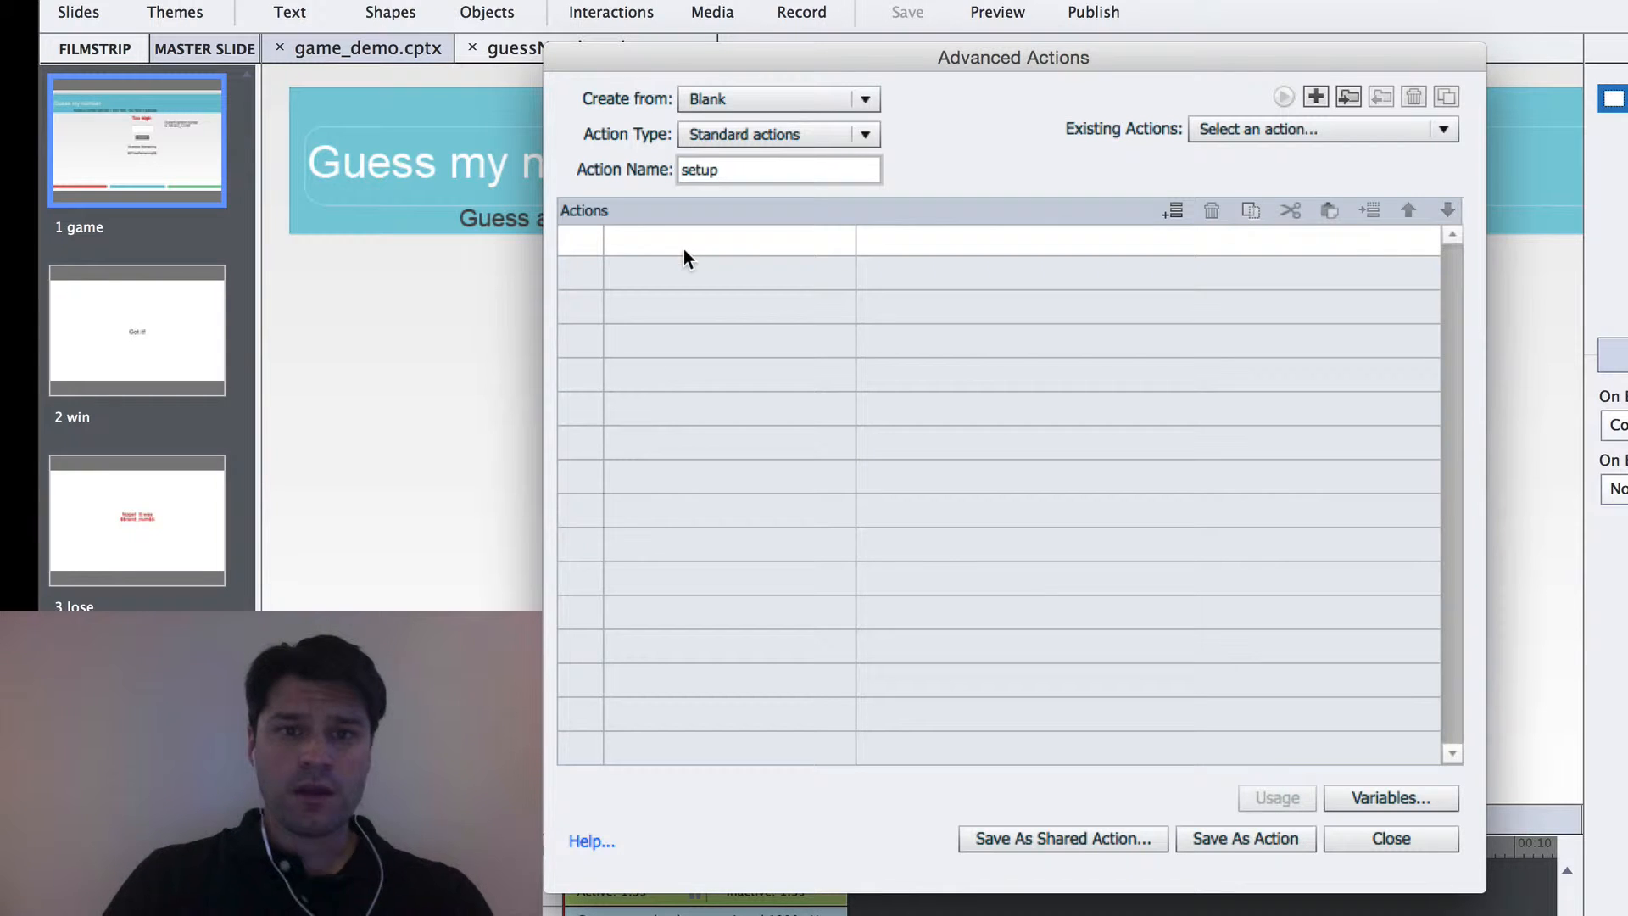
Add two Hide actions to the setup action, for fdbk_too_high and fdbk_too_low
{"action": "left_click", "coordinate": [693, 242]}
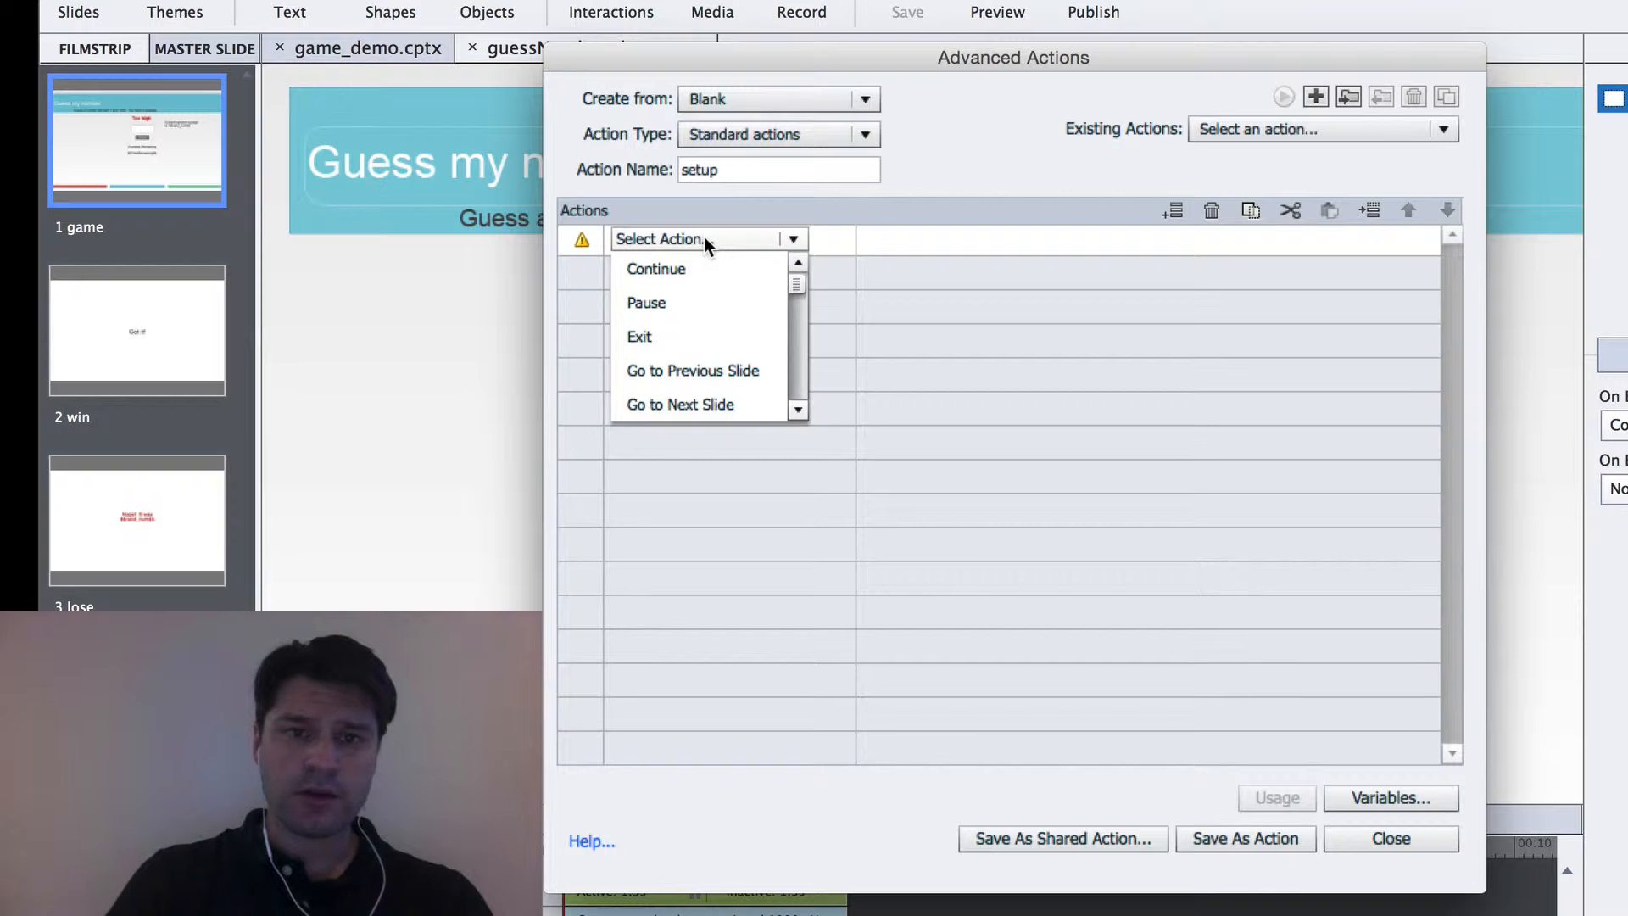
{"action": "key", "text": "h"}
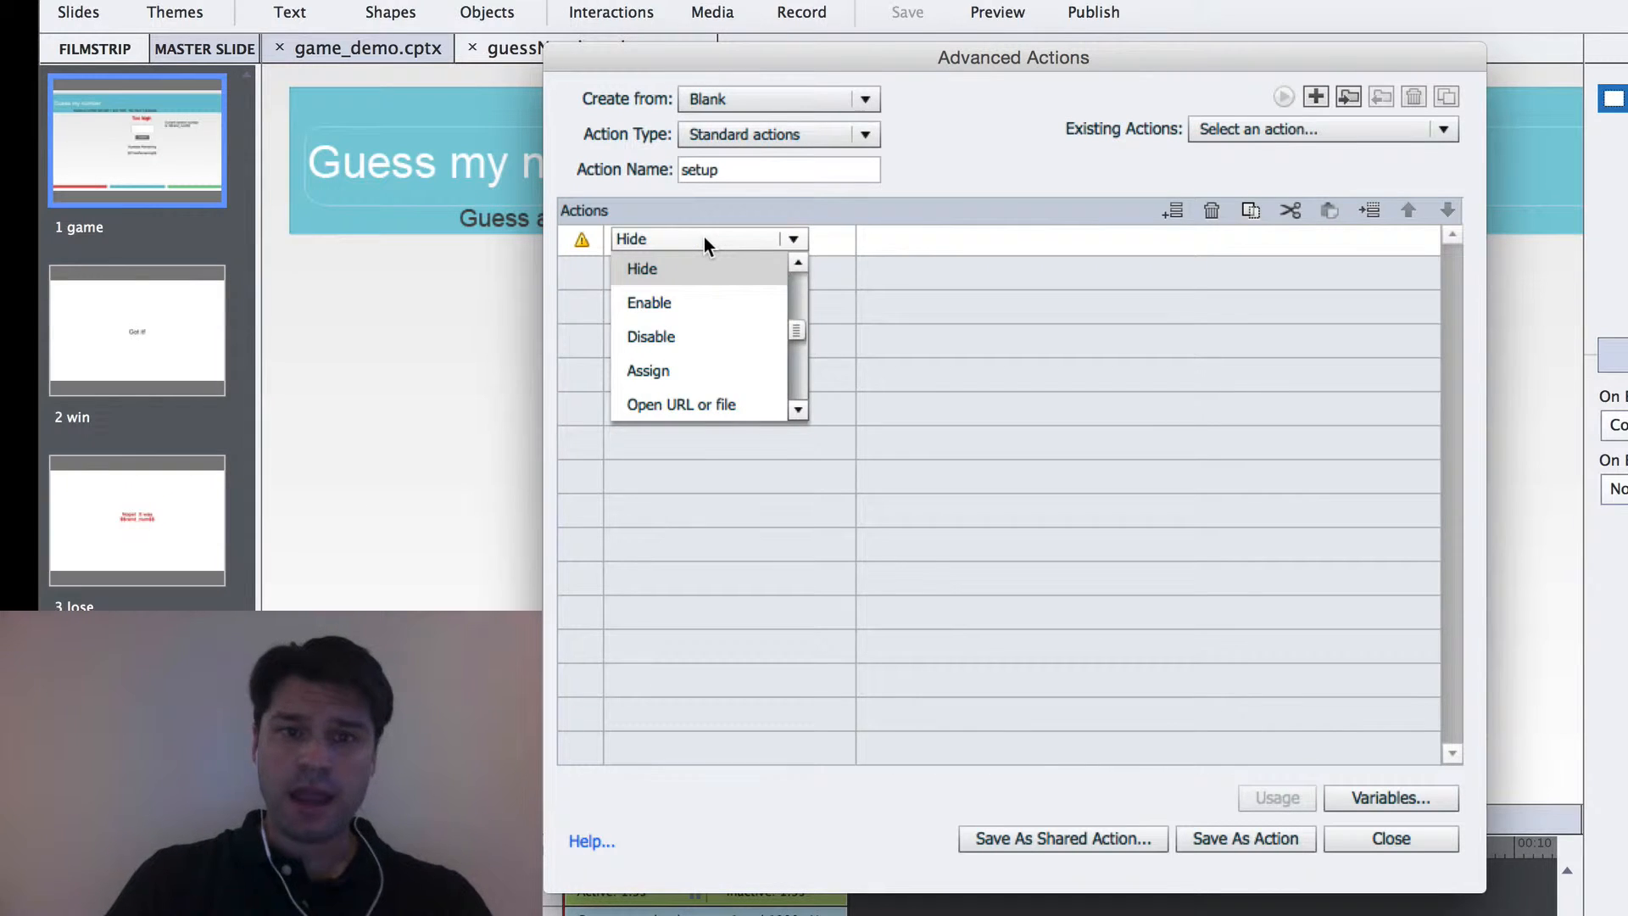
{"action": "left_click", "coordinate": [654, 268]}
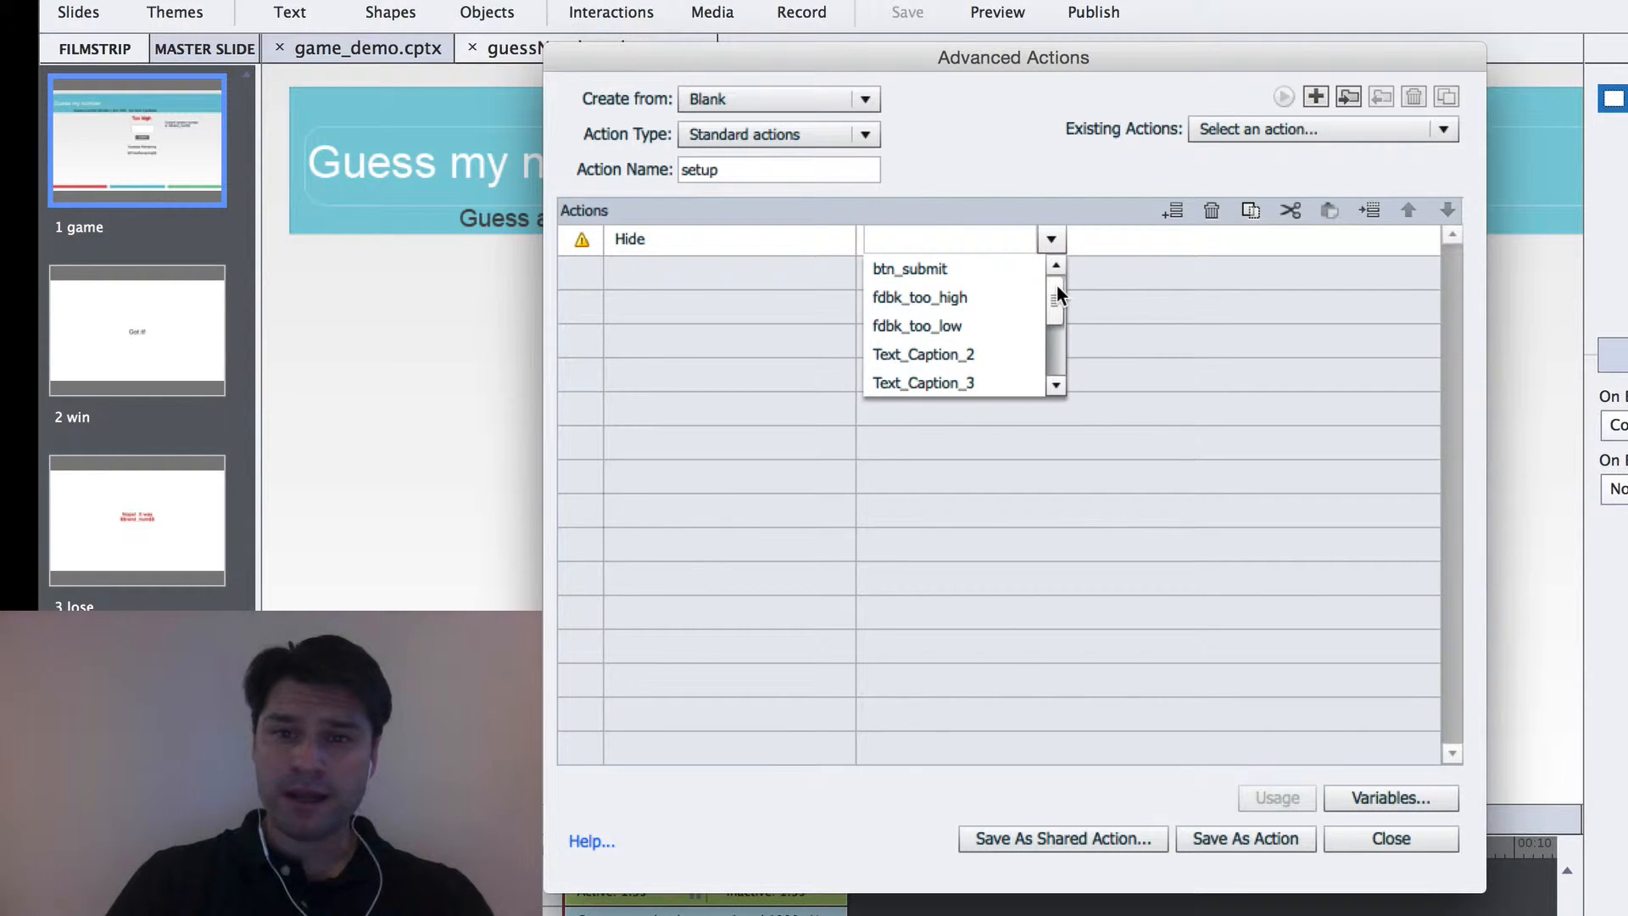
{"action": "left_click", "coordinate": [914, 302]}
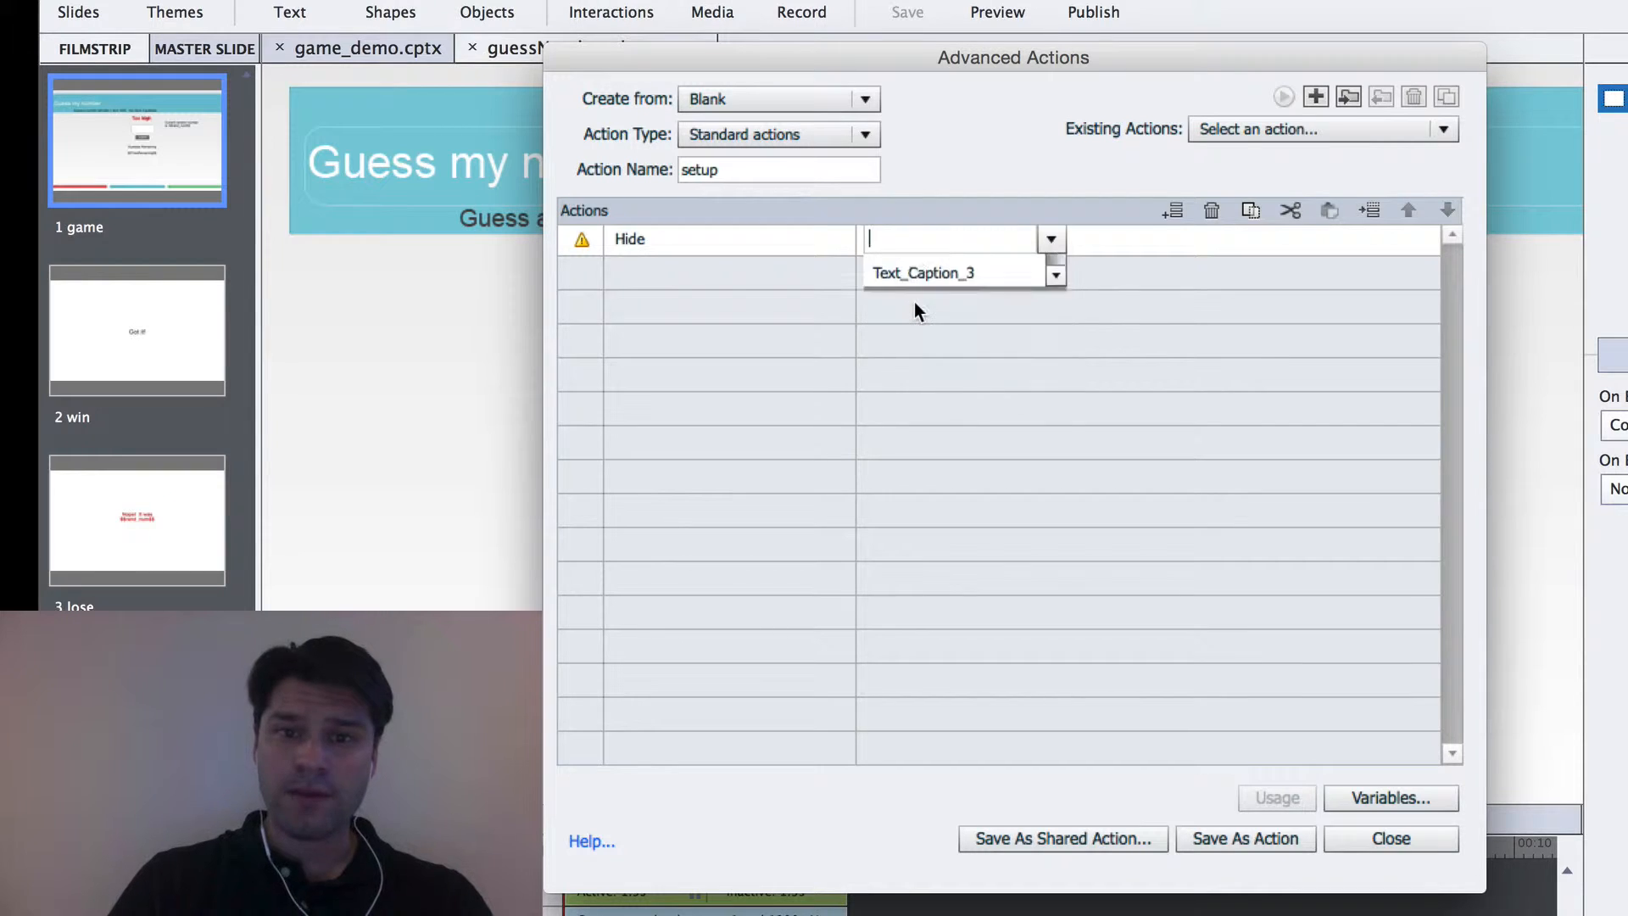
{"action": "double_click", "coordinate": [641, 266]}
{"action": "key", "text": "h"}
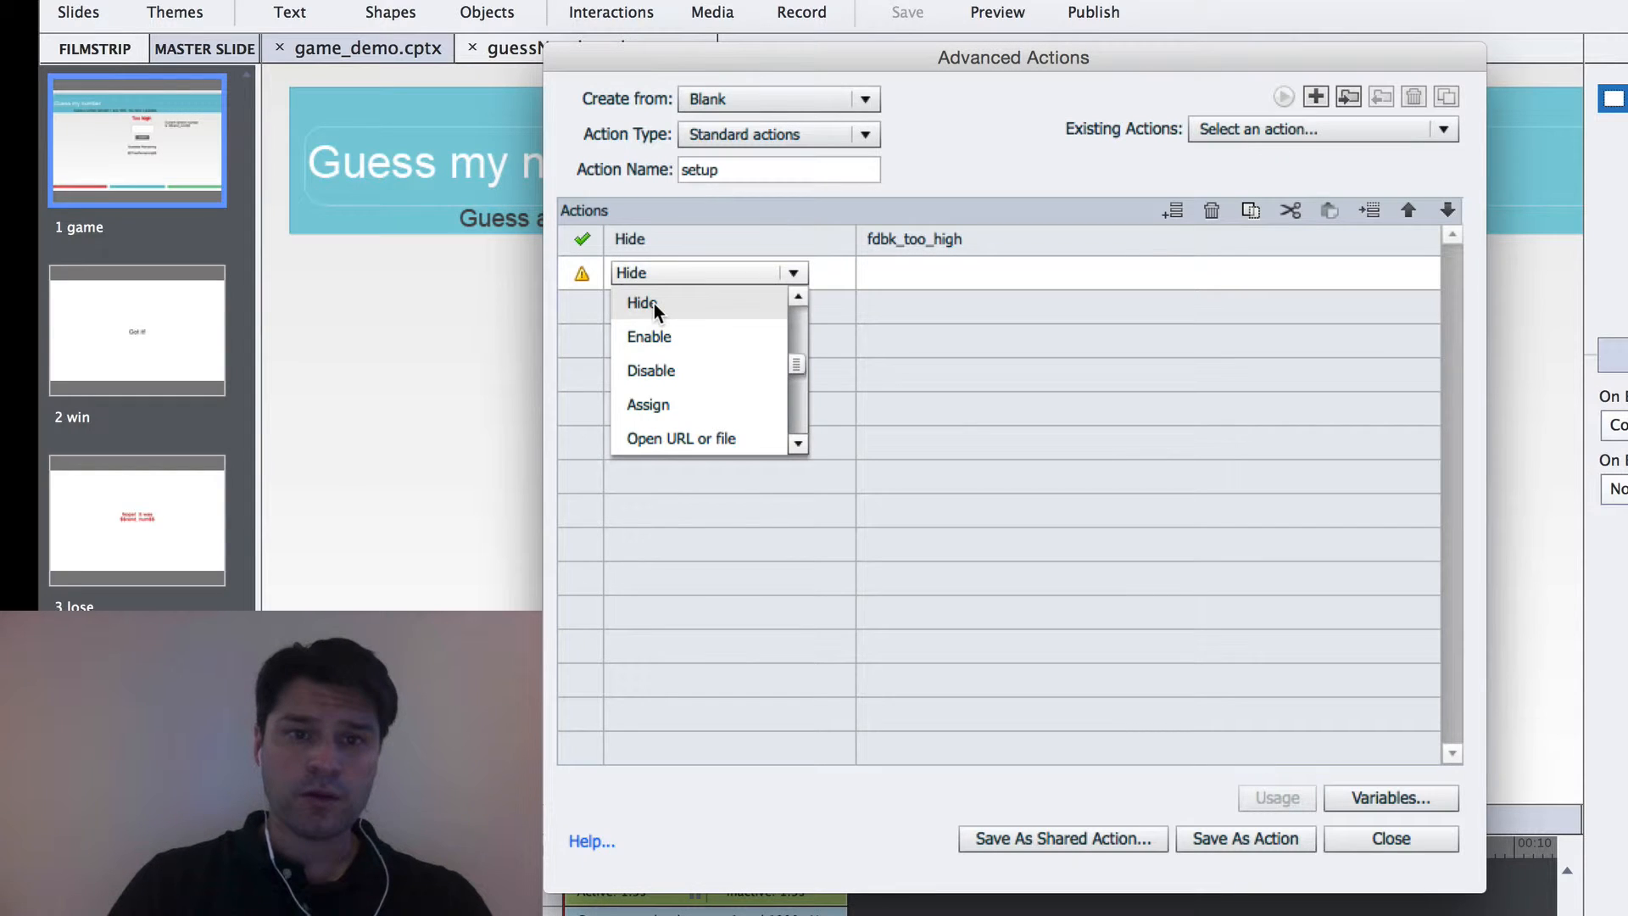
{"action": "left_click", "coordinate": [654, 303]}
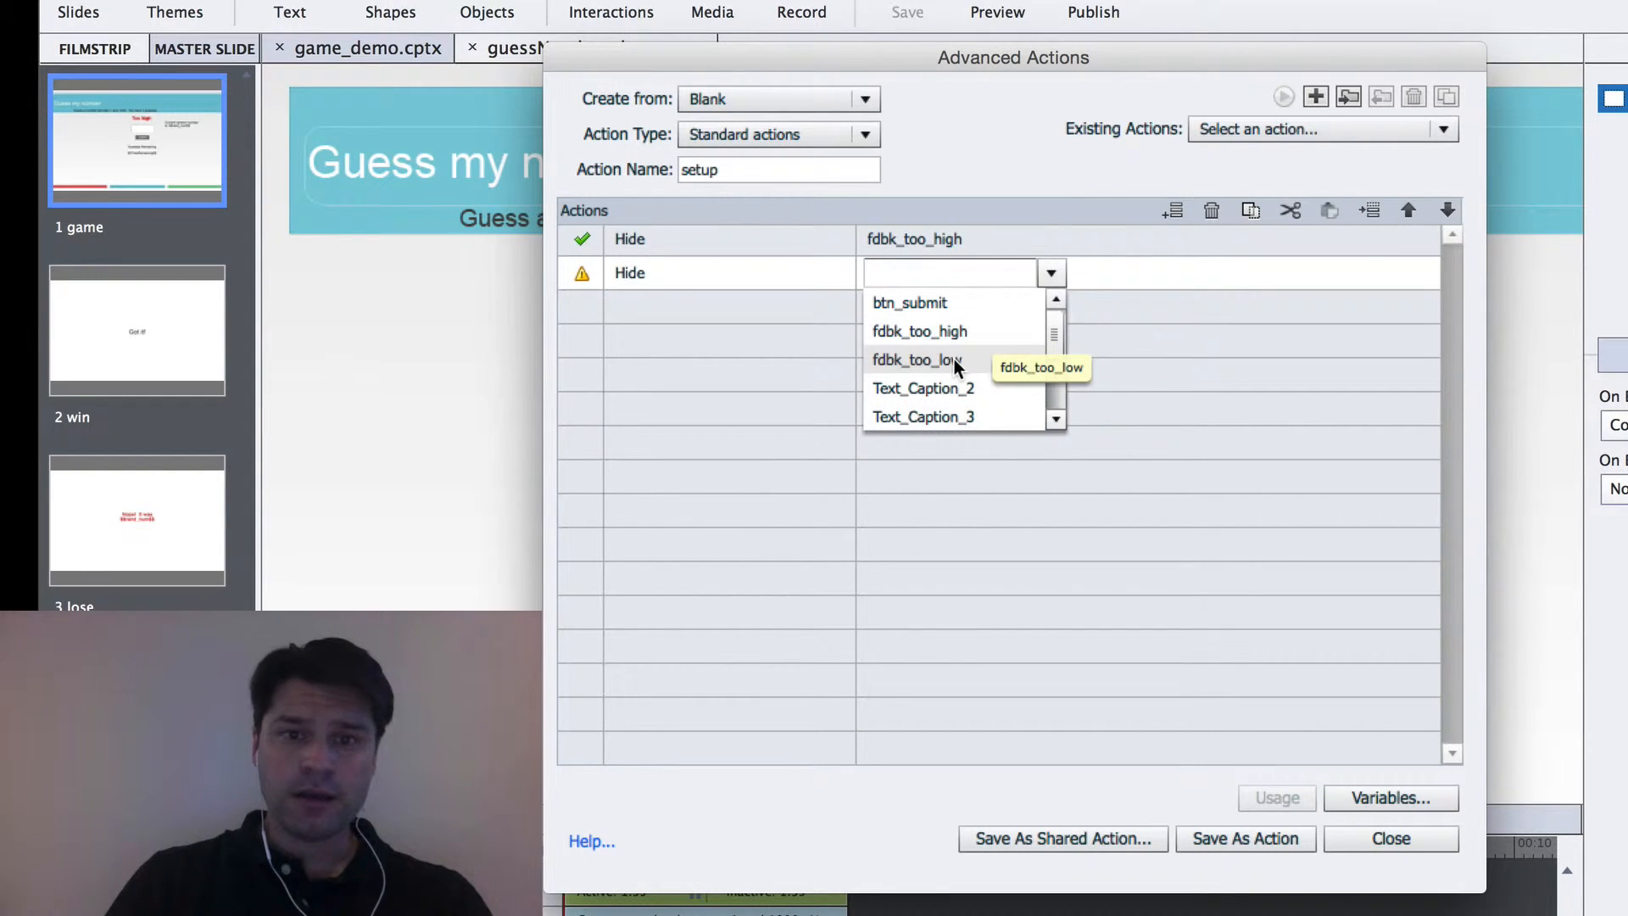
{"action": "left_click", "coordinate": [948, 359]}
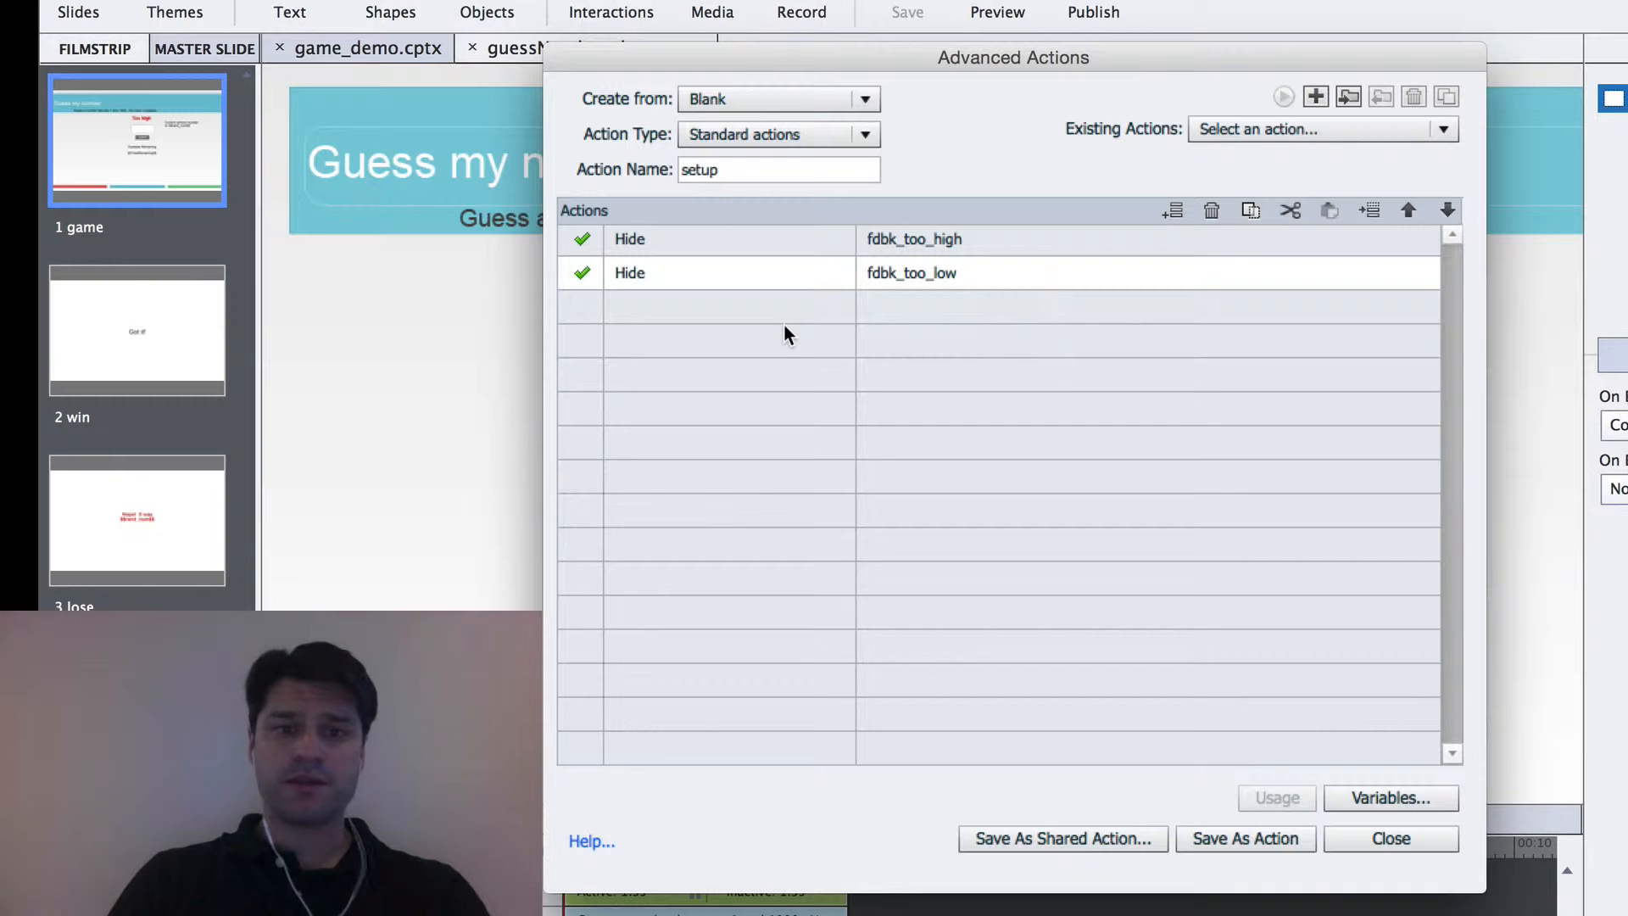
Add an Assign action that sets the TriesRemaining variable to the literal value 3
{"action": "left_click", "coordinate": [680, 305]}
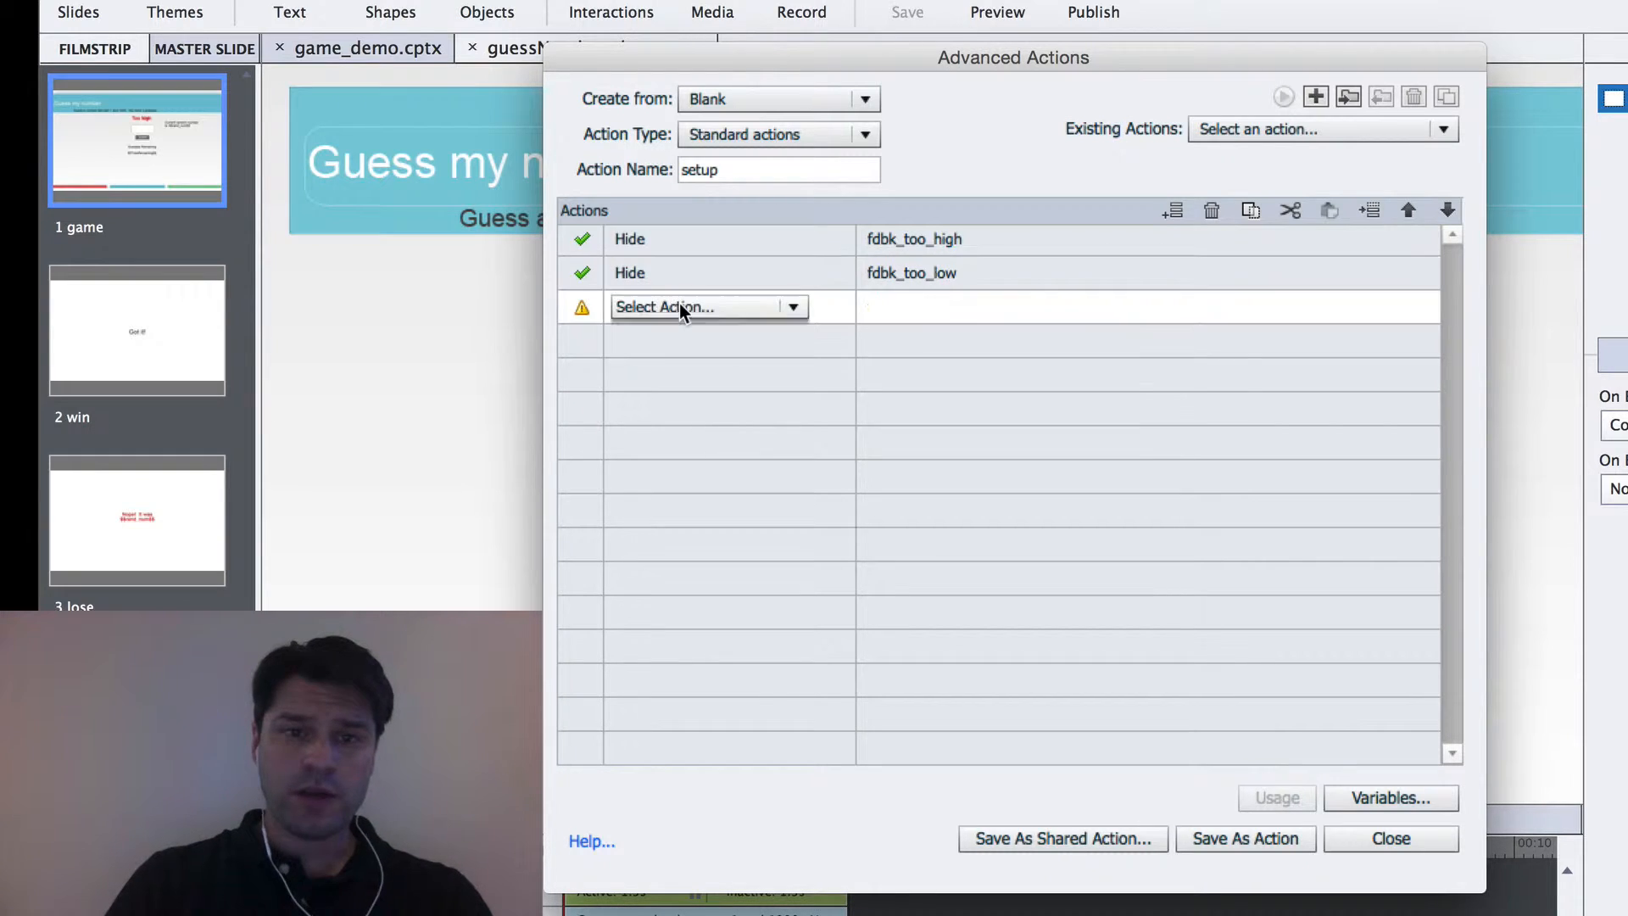
{"action": "left_click", "coordinate": [680, 305]}
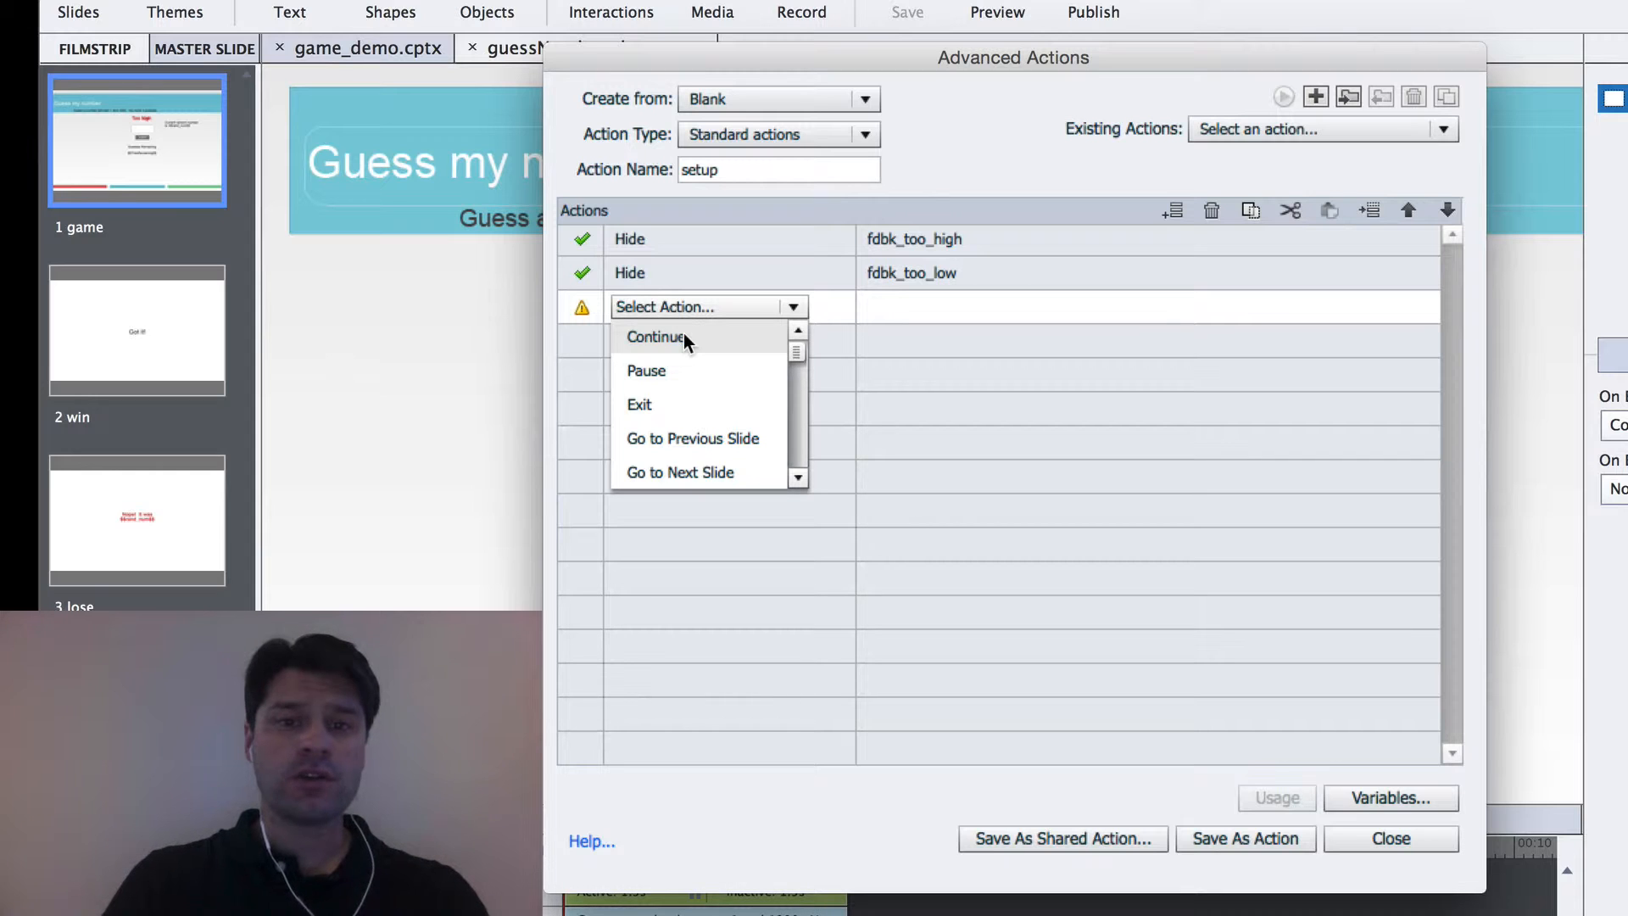
{"action": "key", "text": "a"}
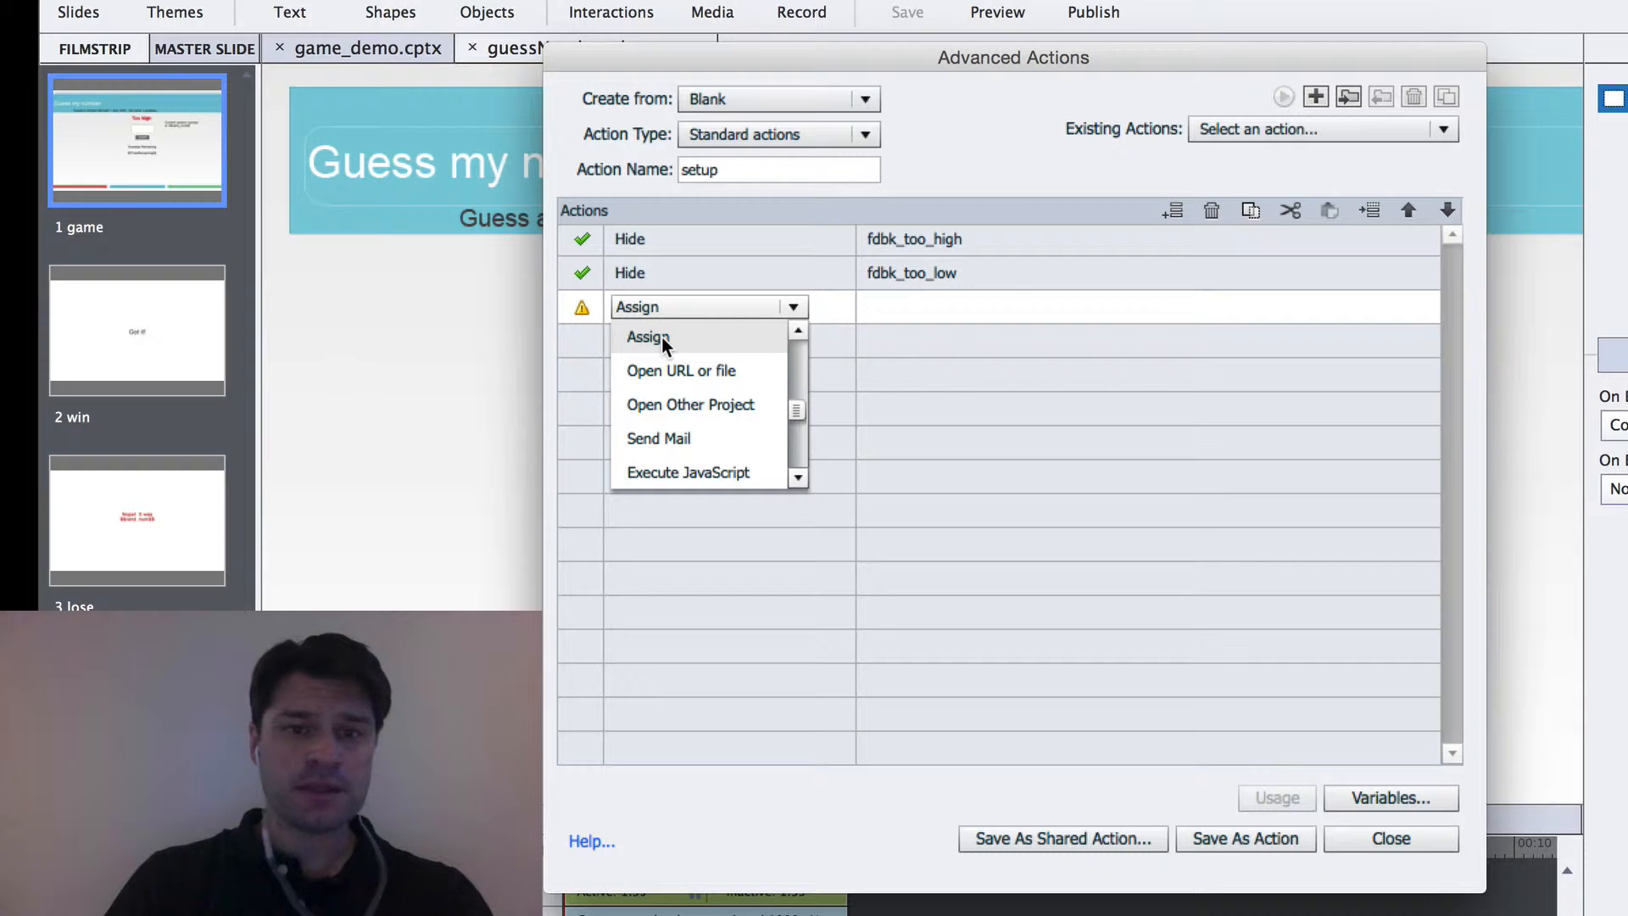
{"action": "left_click", "coordinate": [661, 336]}
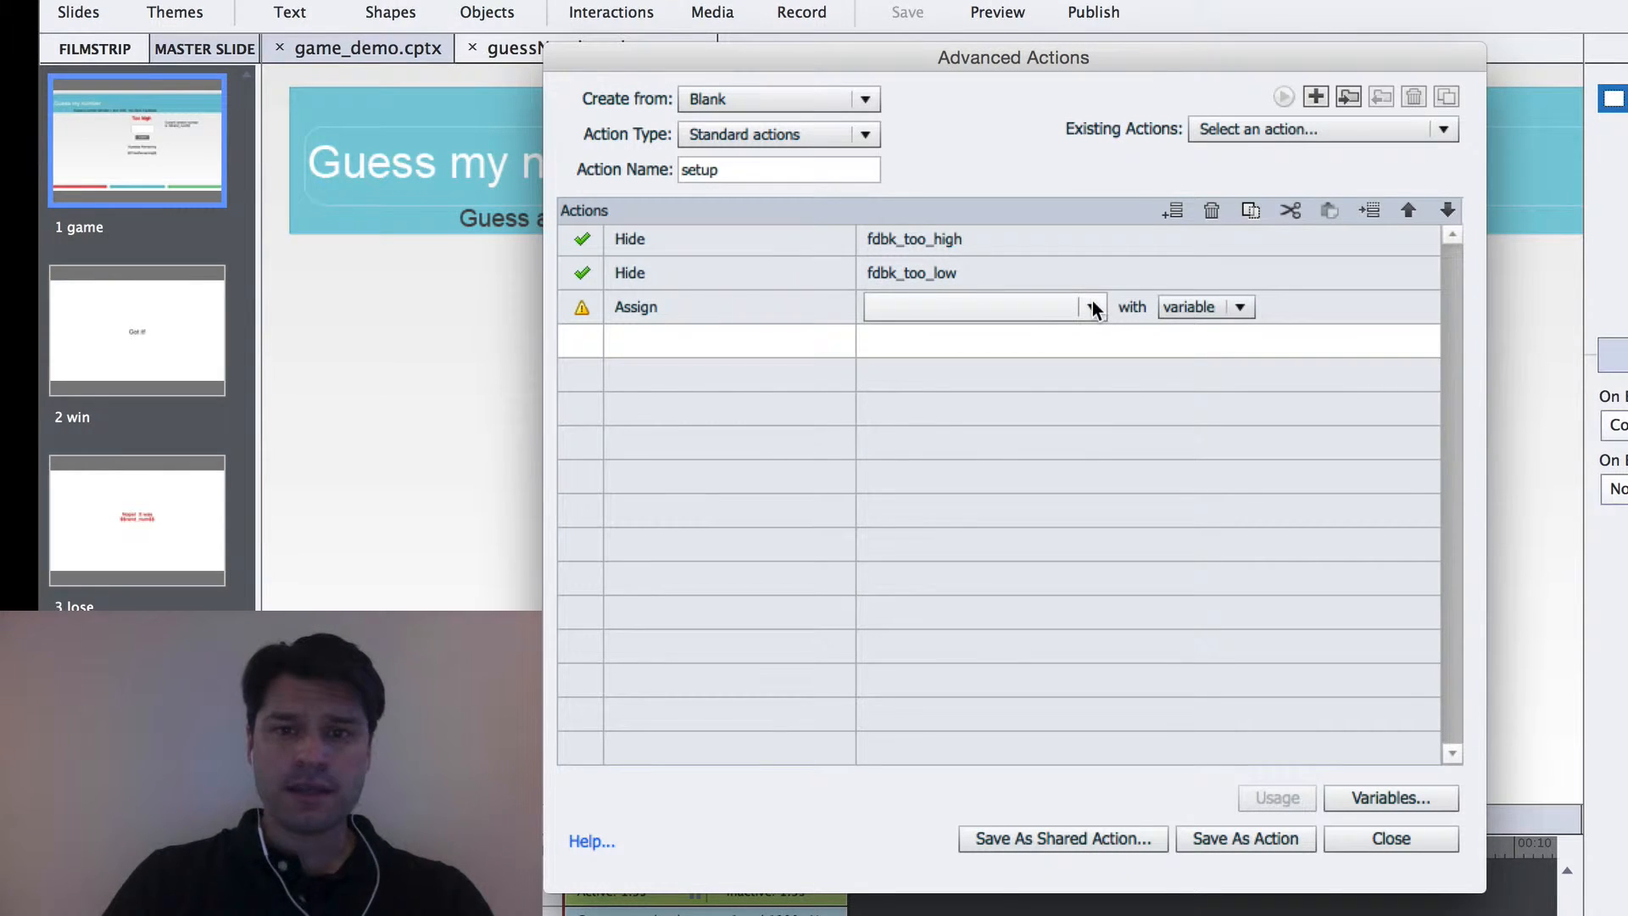
{"action": "left_click", "coordinate": [1092, 307]}
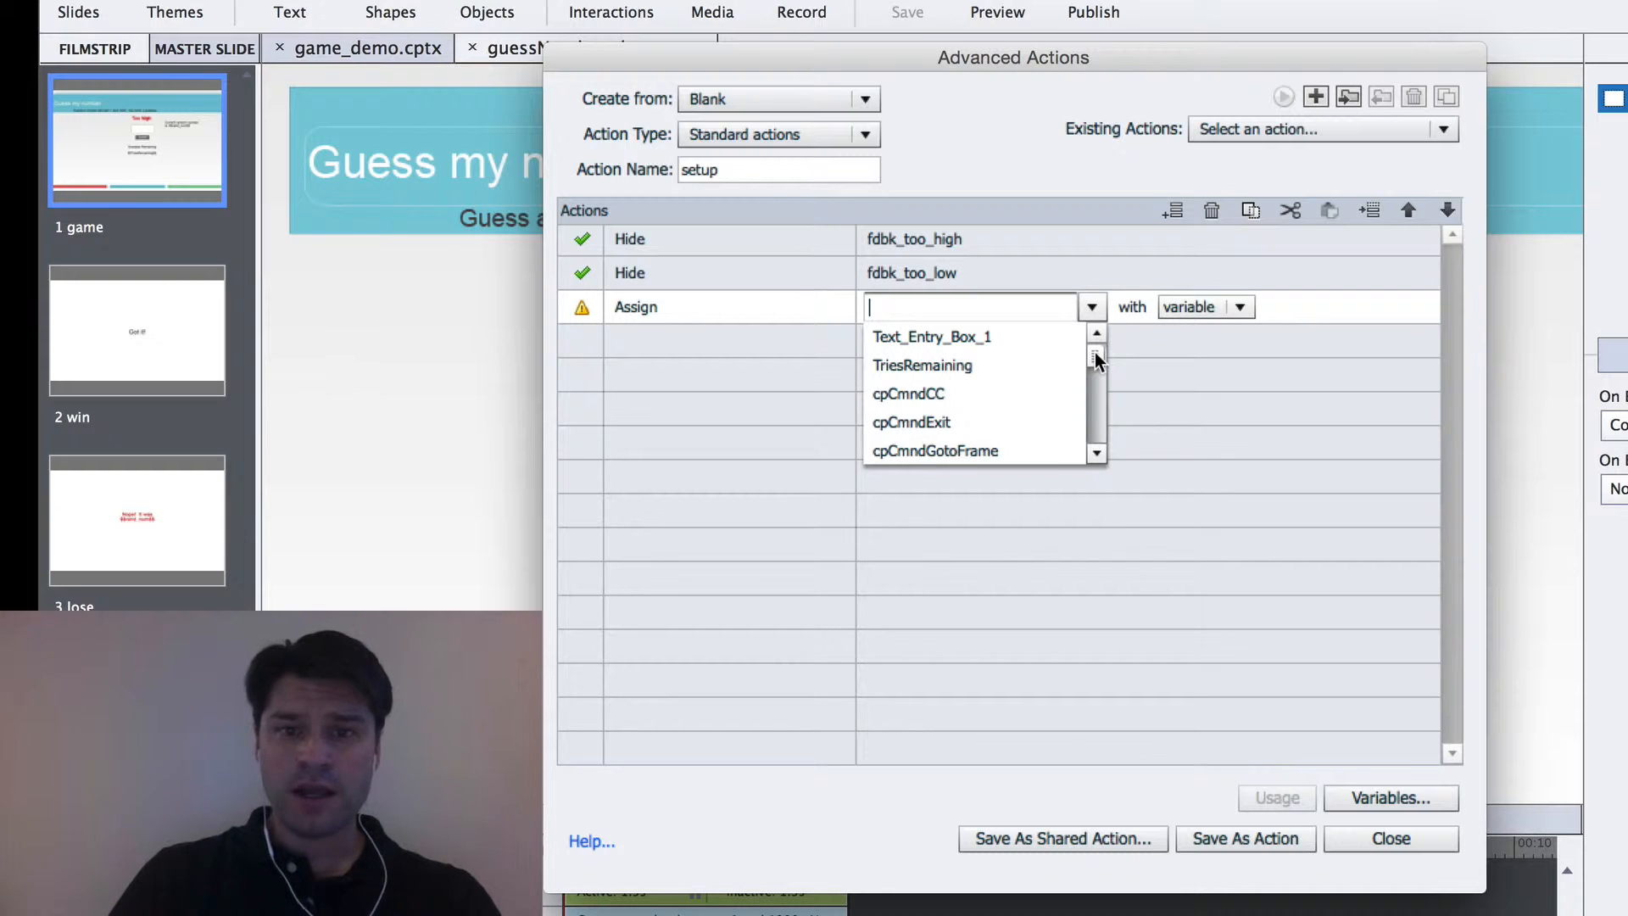
{"action": "left_click", "coordinate": [952, 367]}
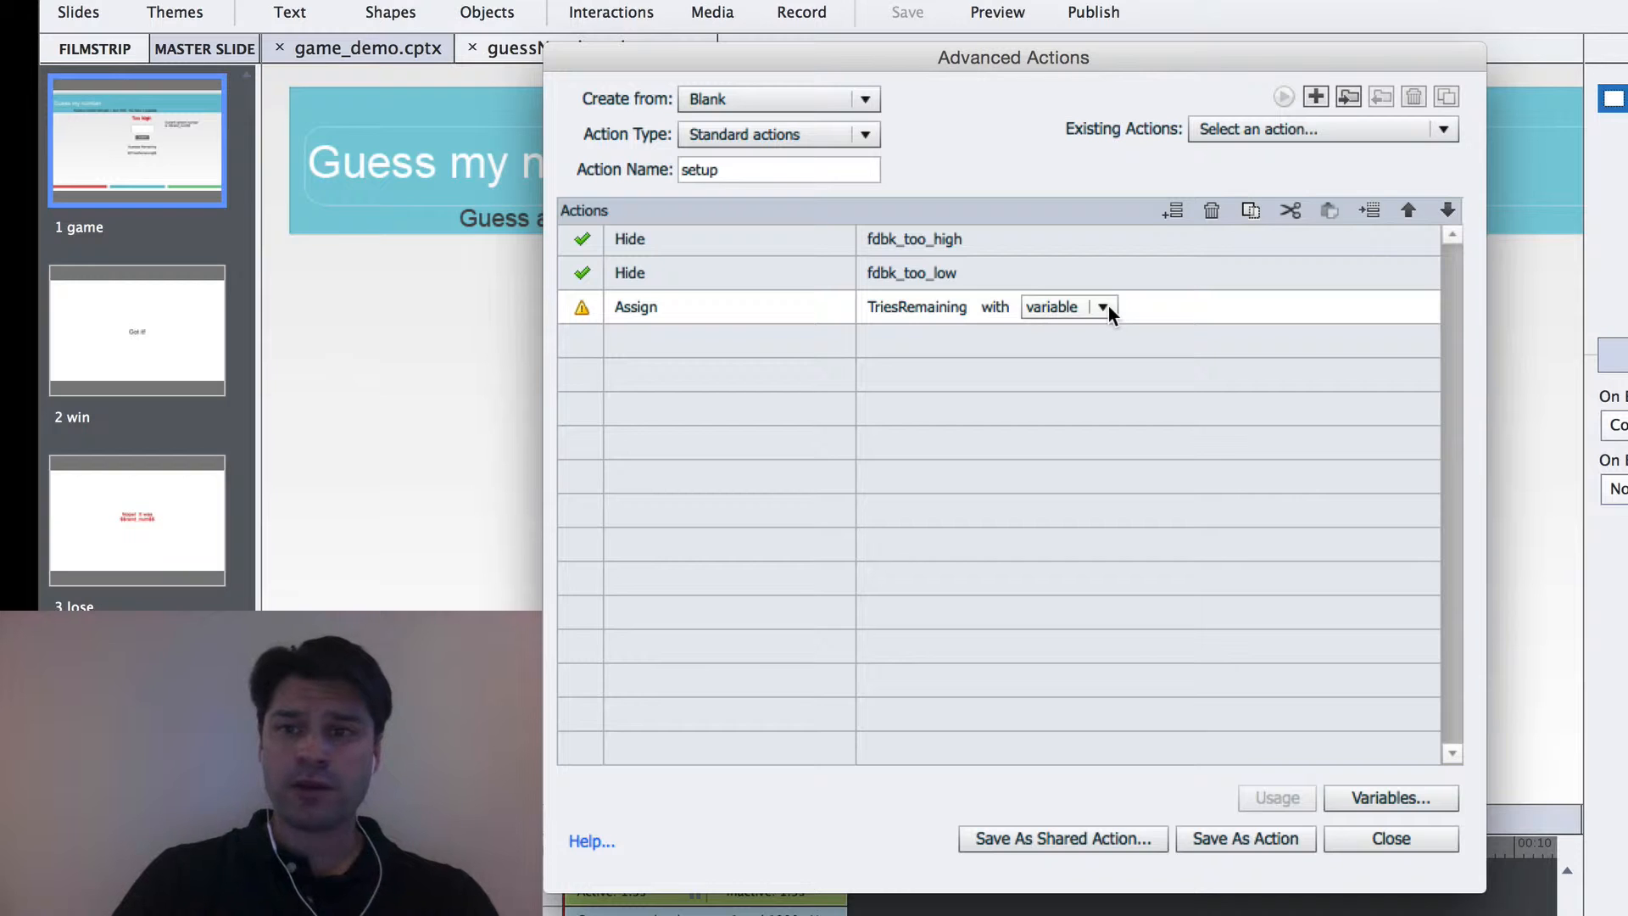
{"action": "left_click", "coordinate": [1104, 307]}
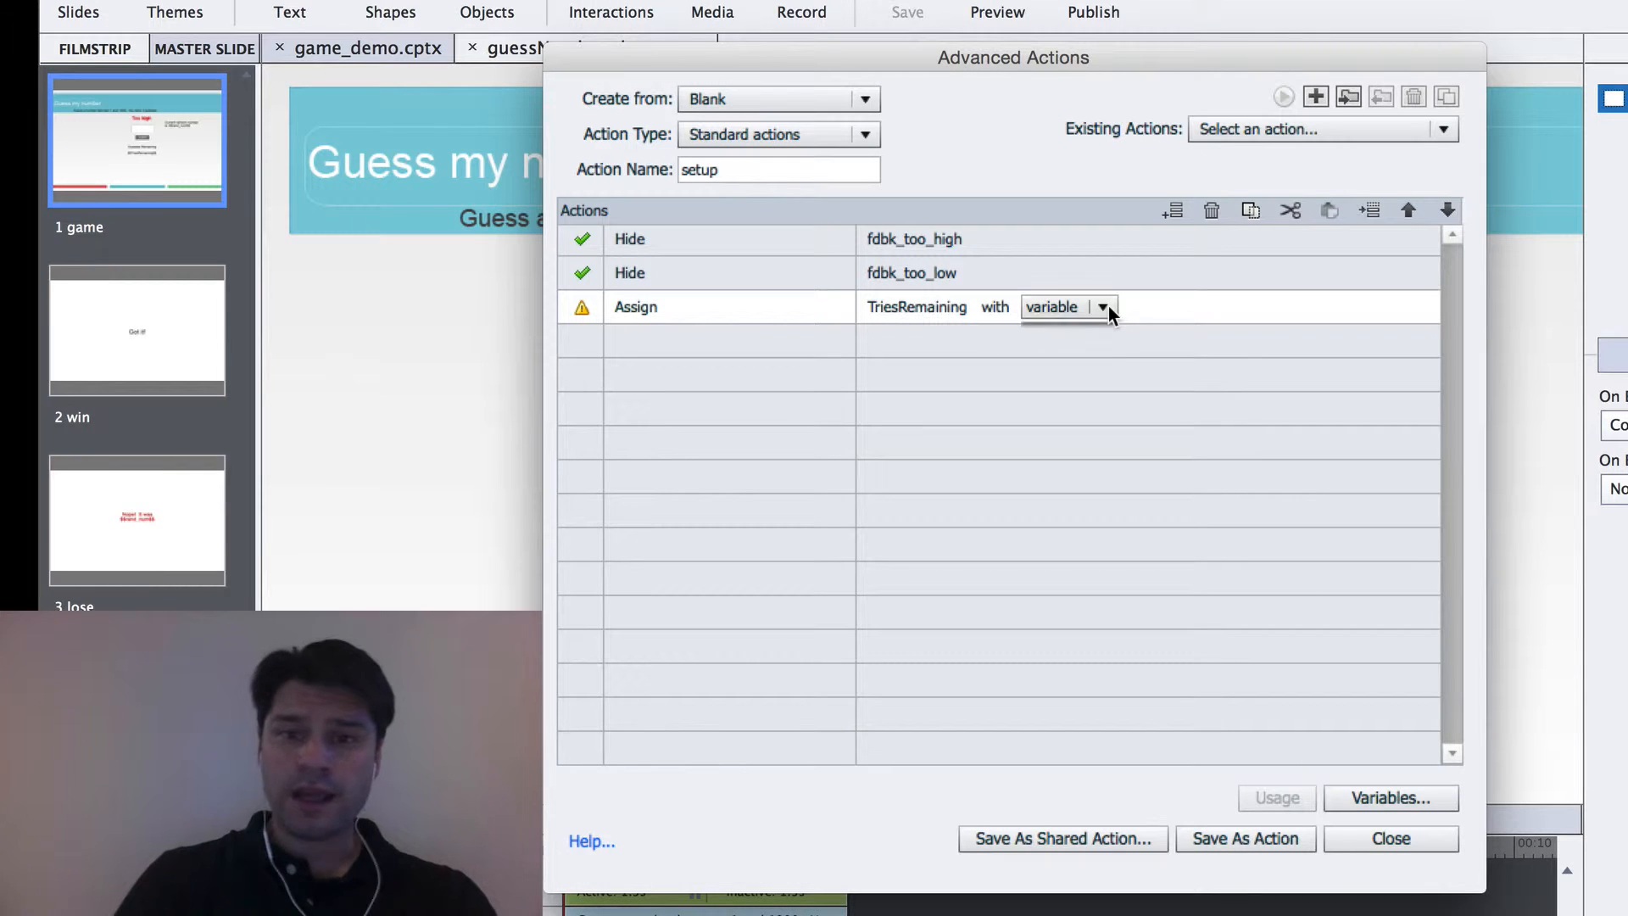
{"action": "left_click", "coordinate": [1065, 363]}
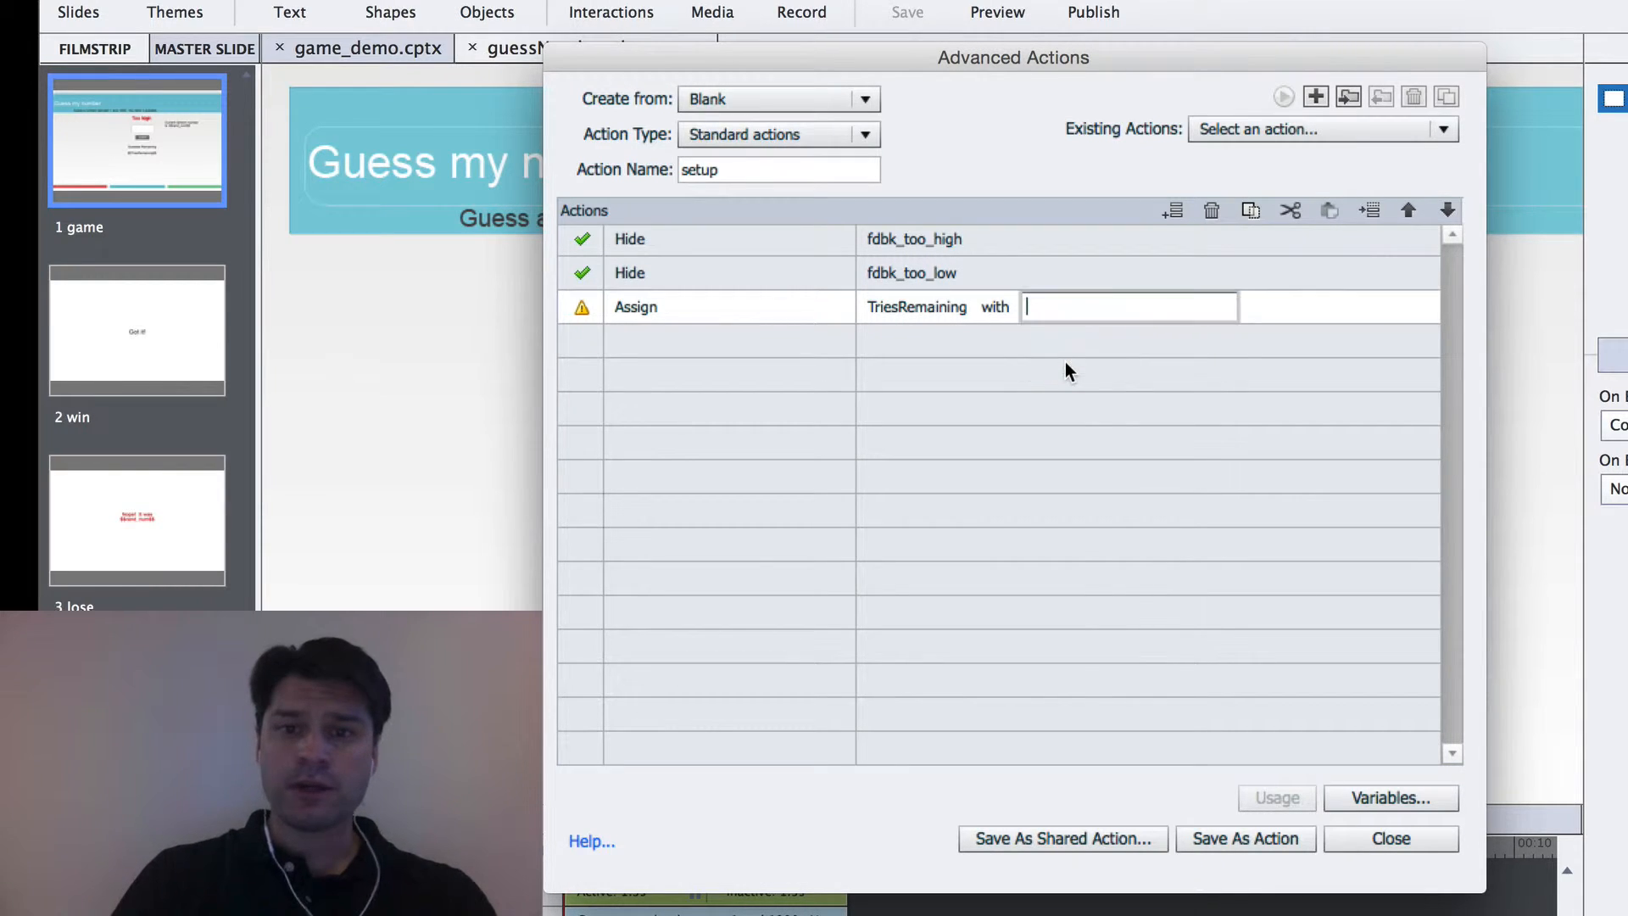
{"action": "type", "text": "3"}
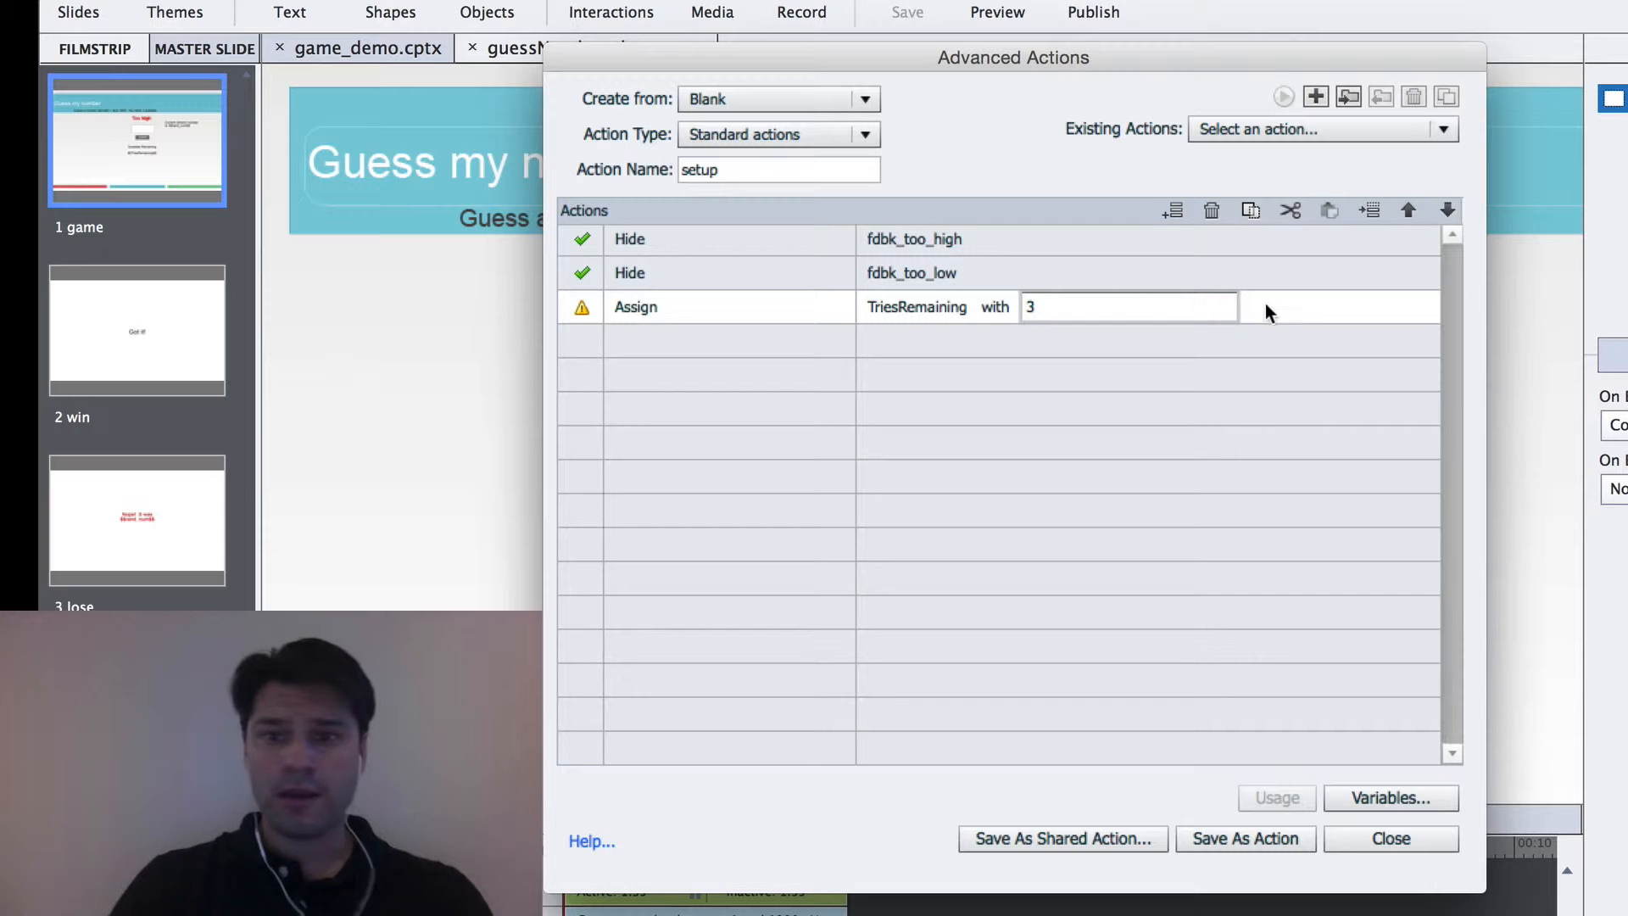
{"action": "left_click", "coordinate": [1005, 345]}
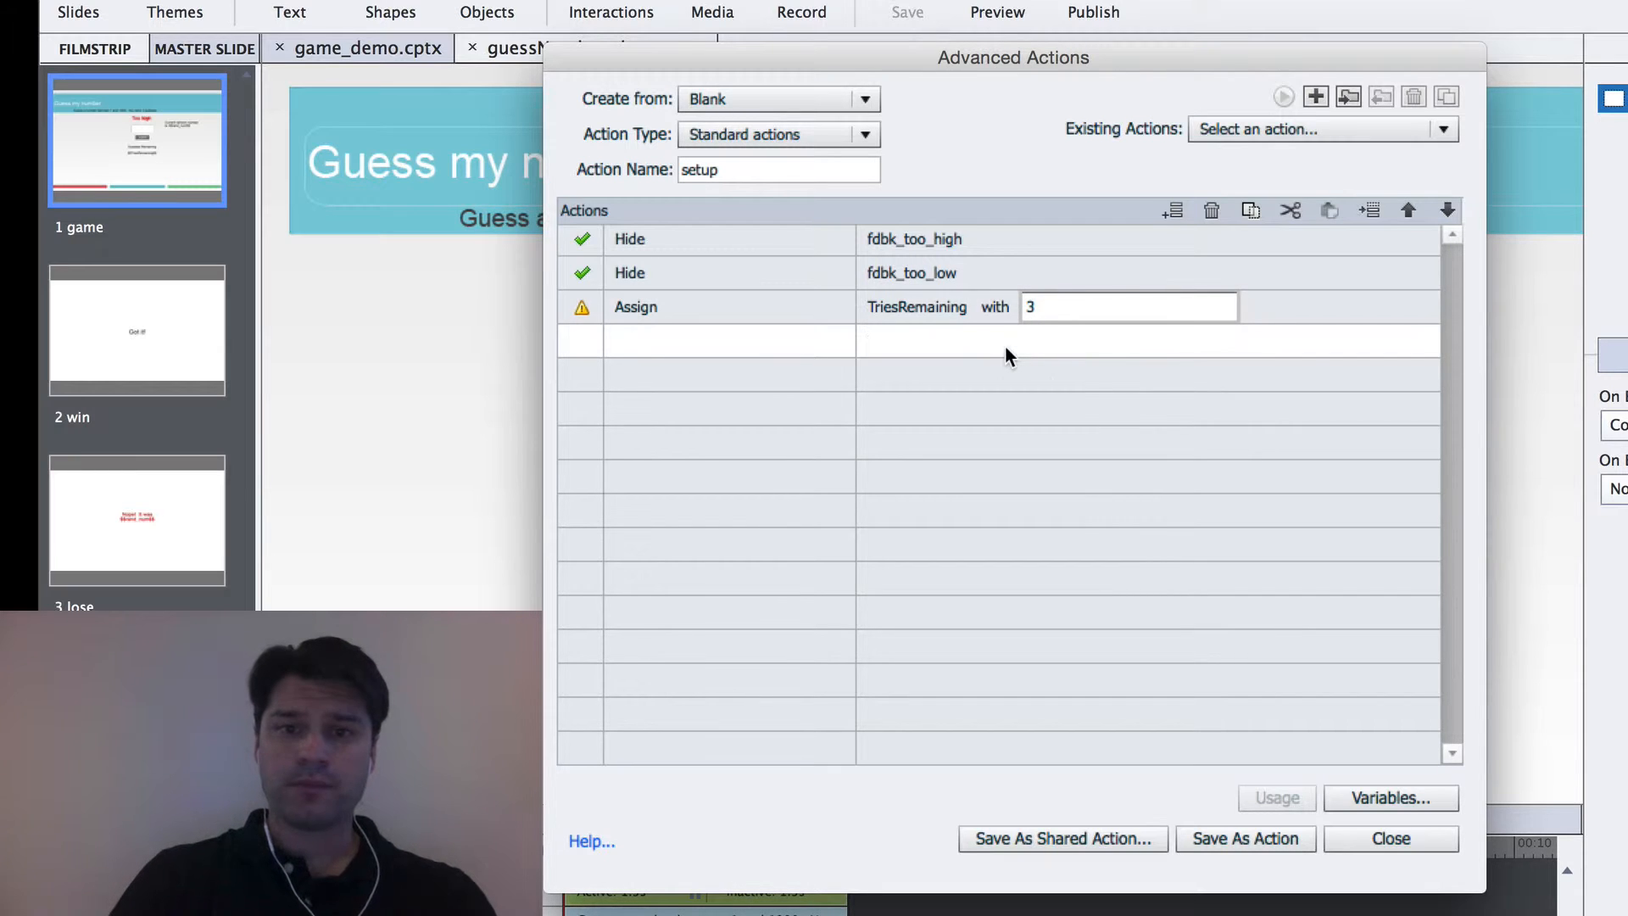
{"action": "left_click", "coordinate": [889, 339]}
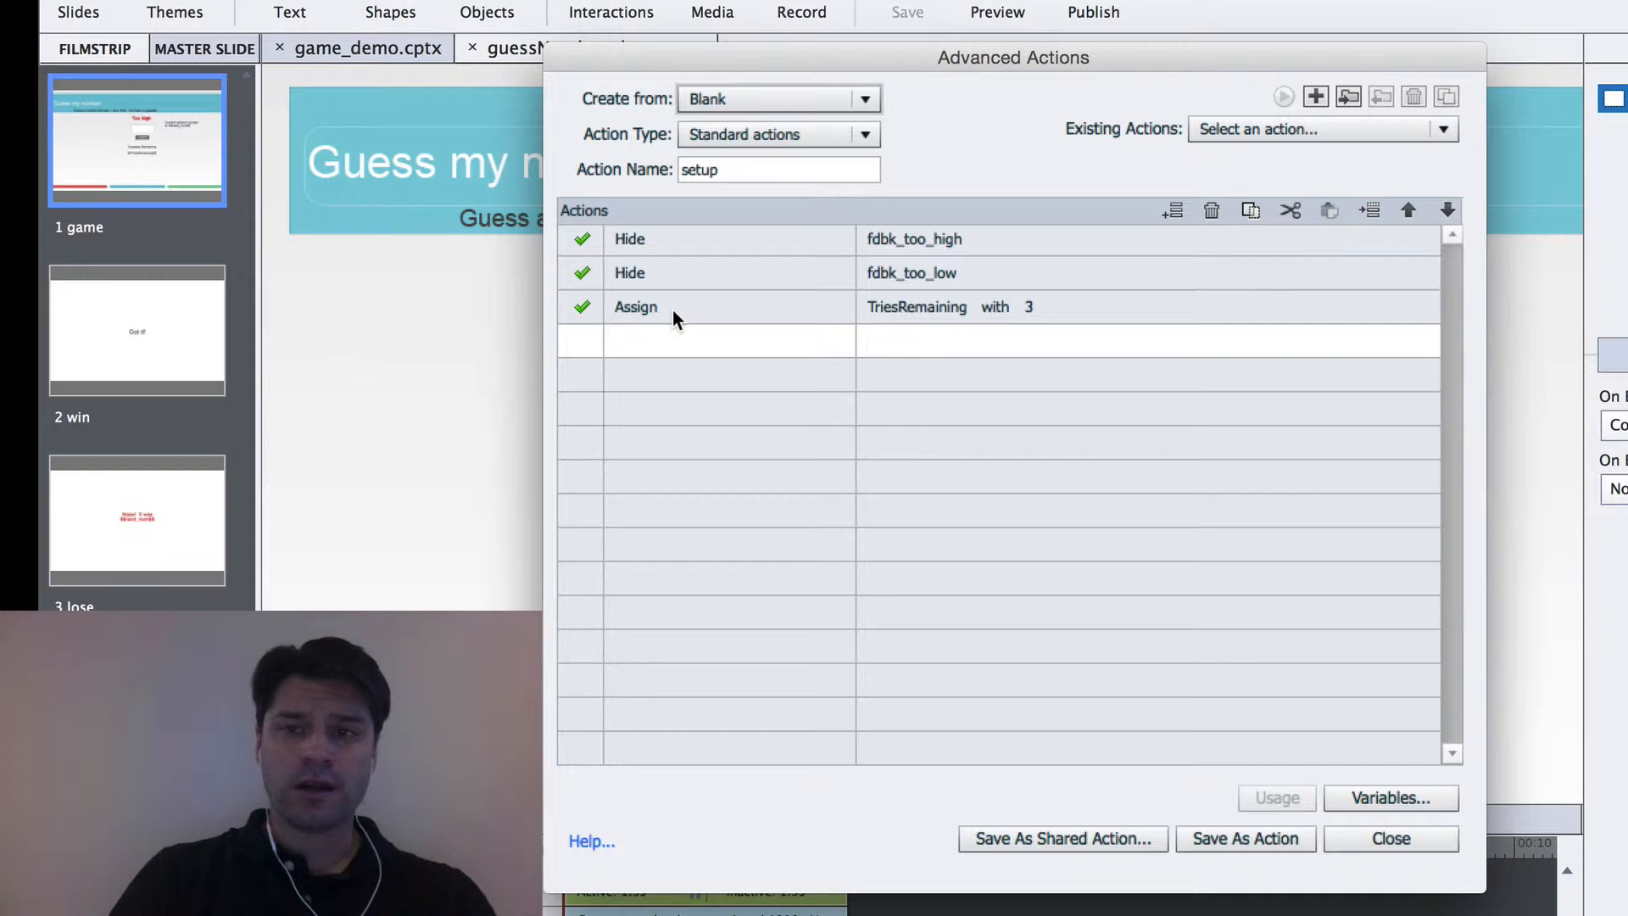
Add an Execute JavaScript action below the Assign row and target the current window
{"action": "double_click", "coordinate": [721, 339]}
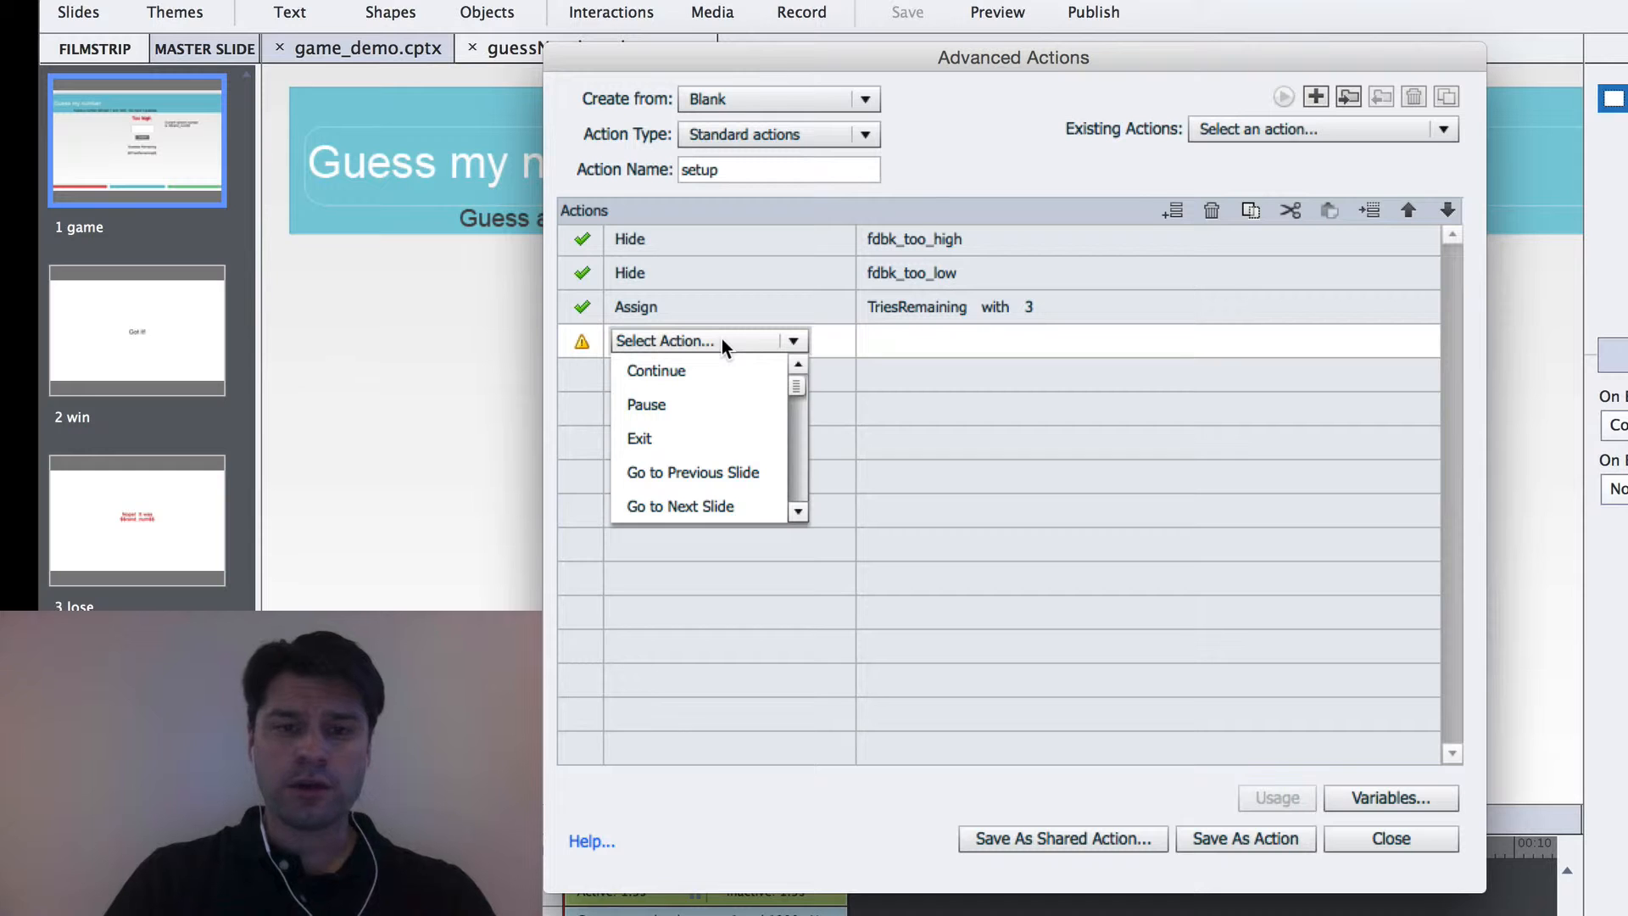
{"action": "key", "text": "e"}
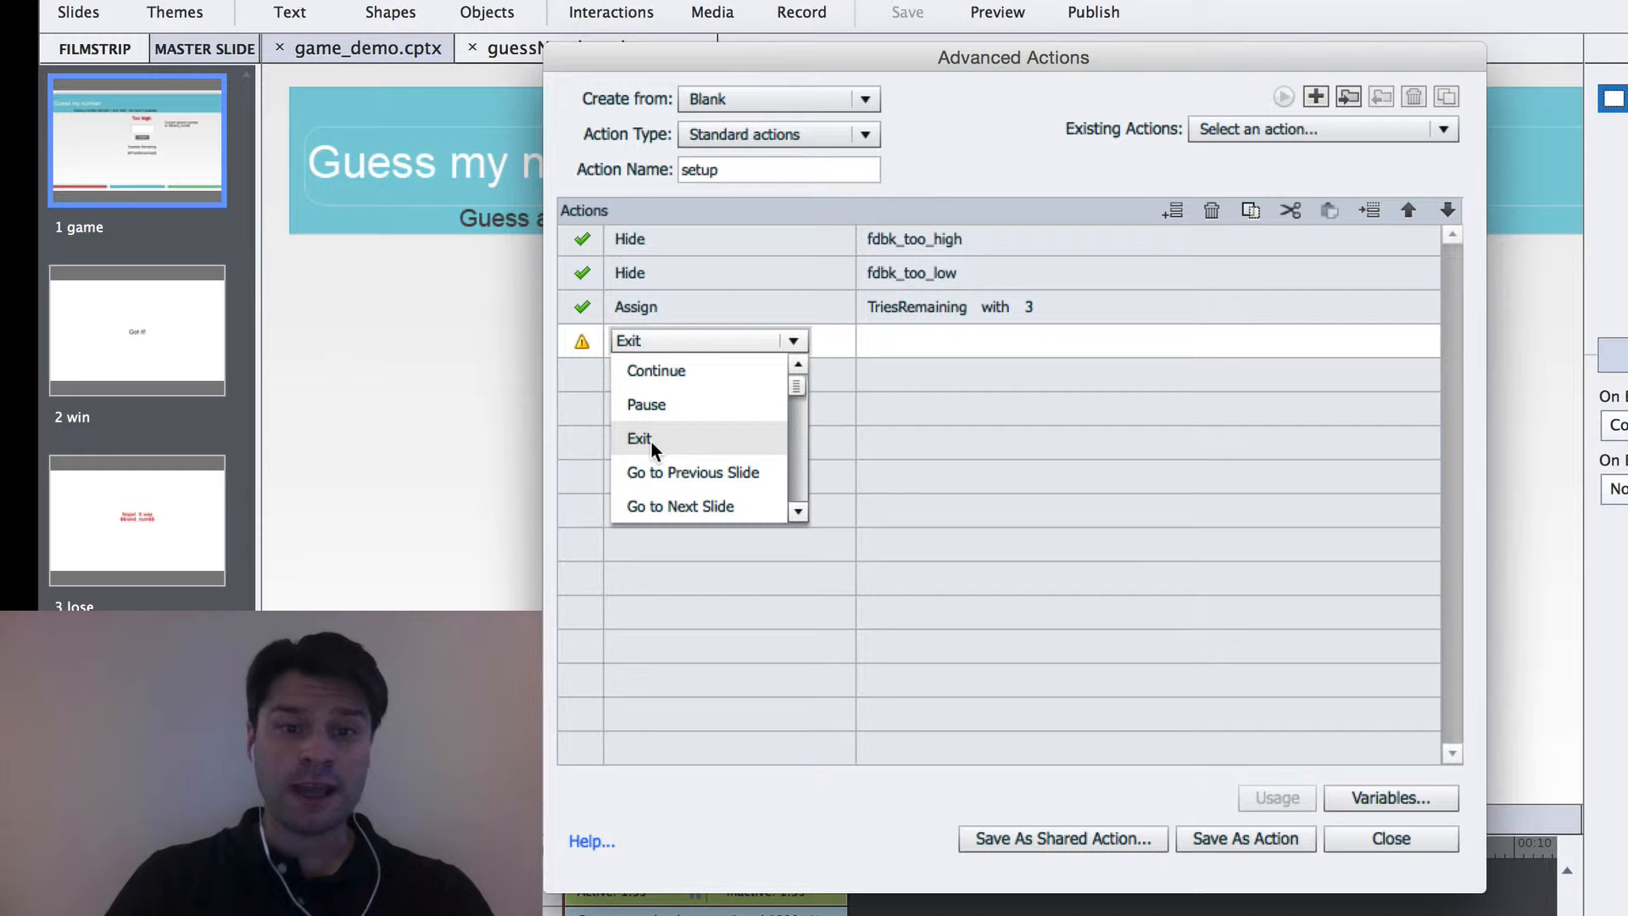
{"action": "key", "text": "e"}
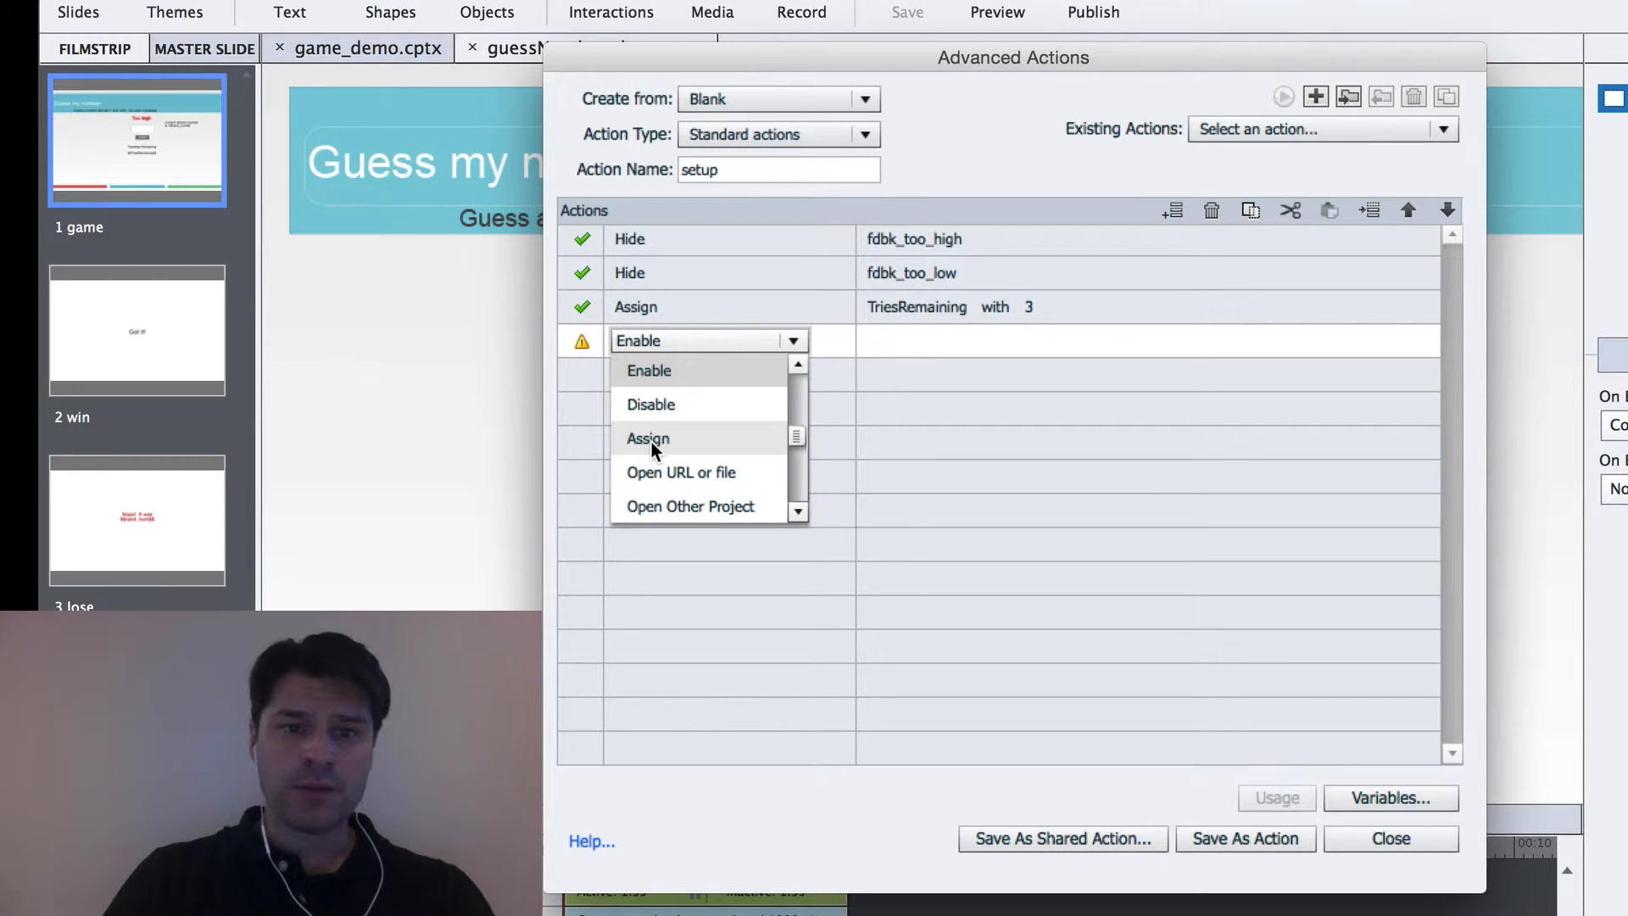
{"action": "key", "text": "e"}
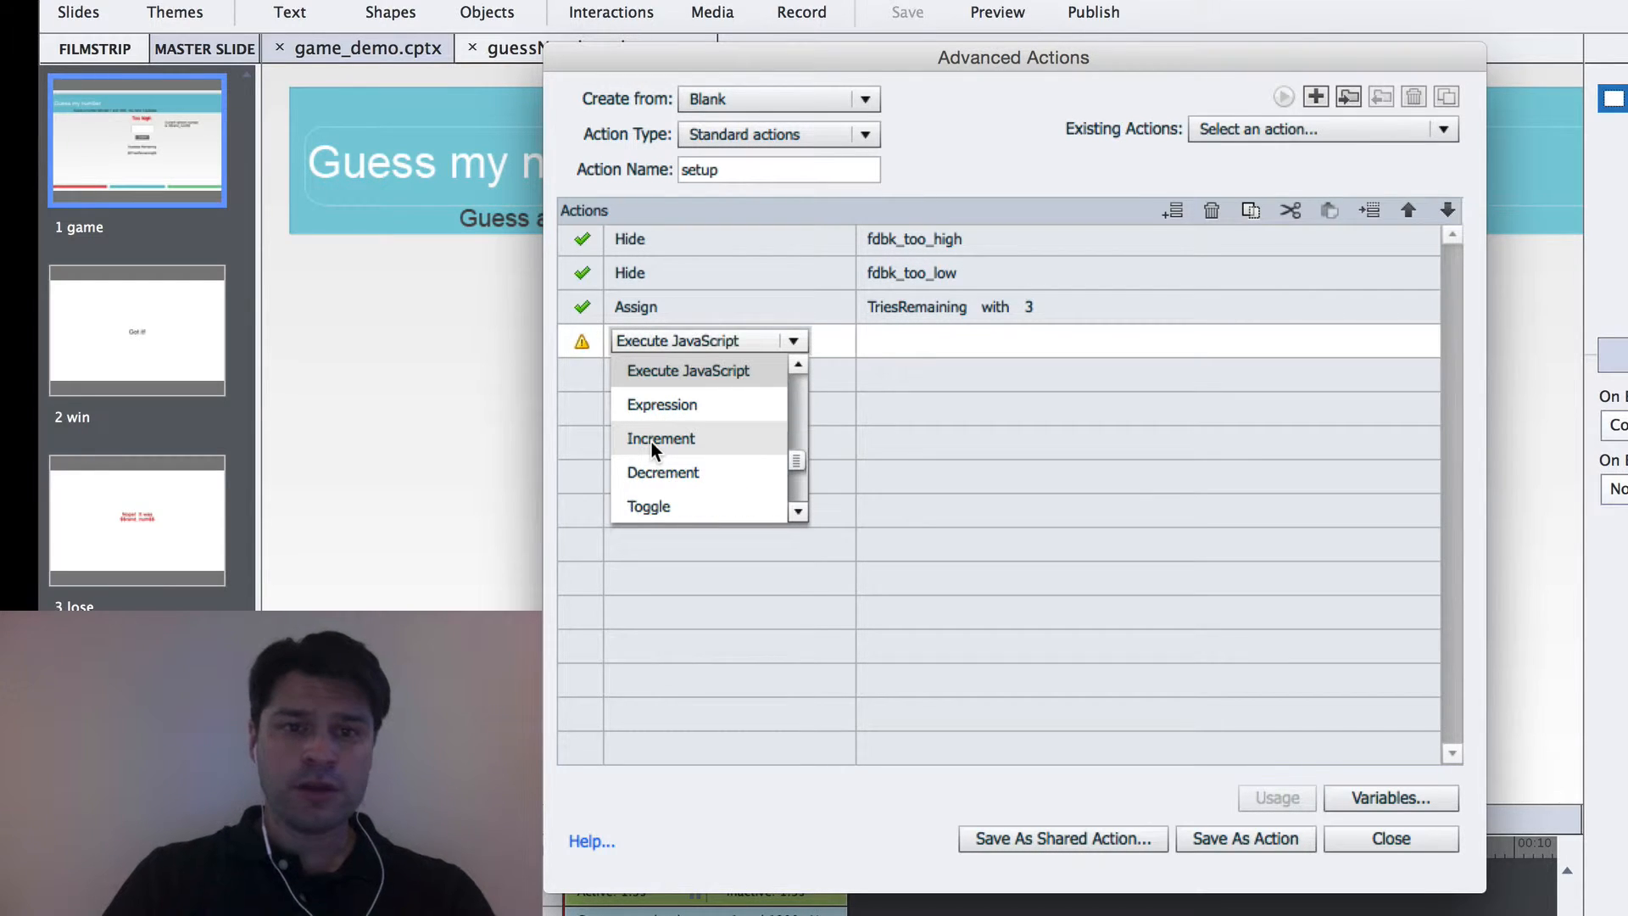
{"action": "left_click", "coordinate": [690, 369]}
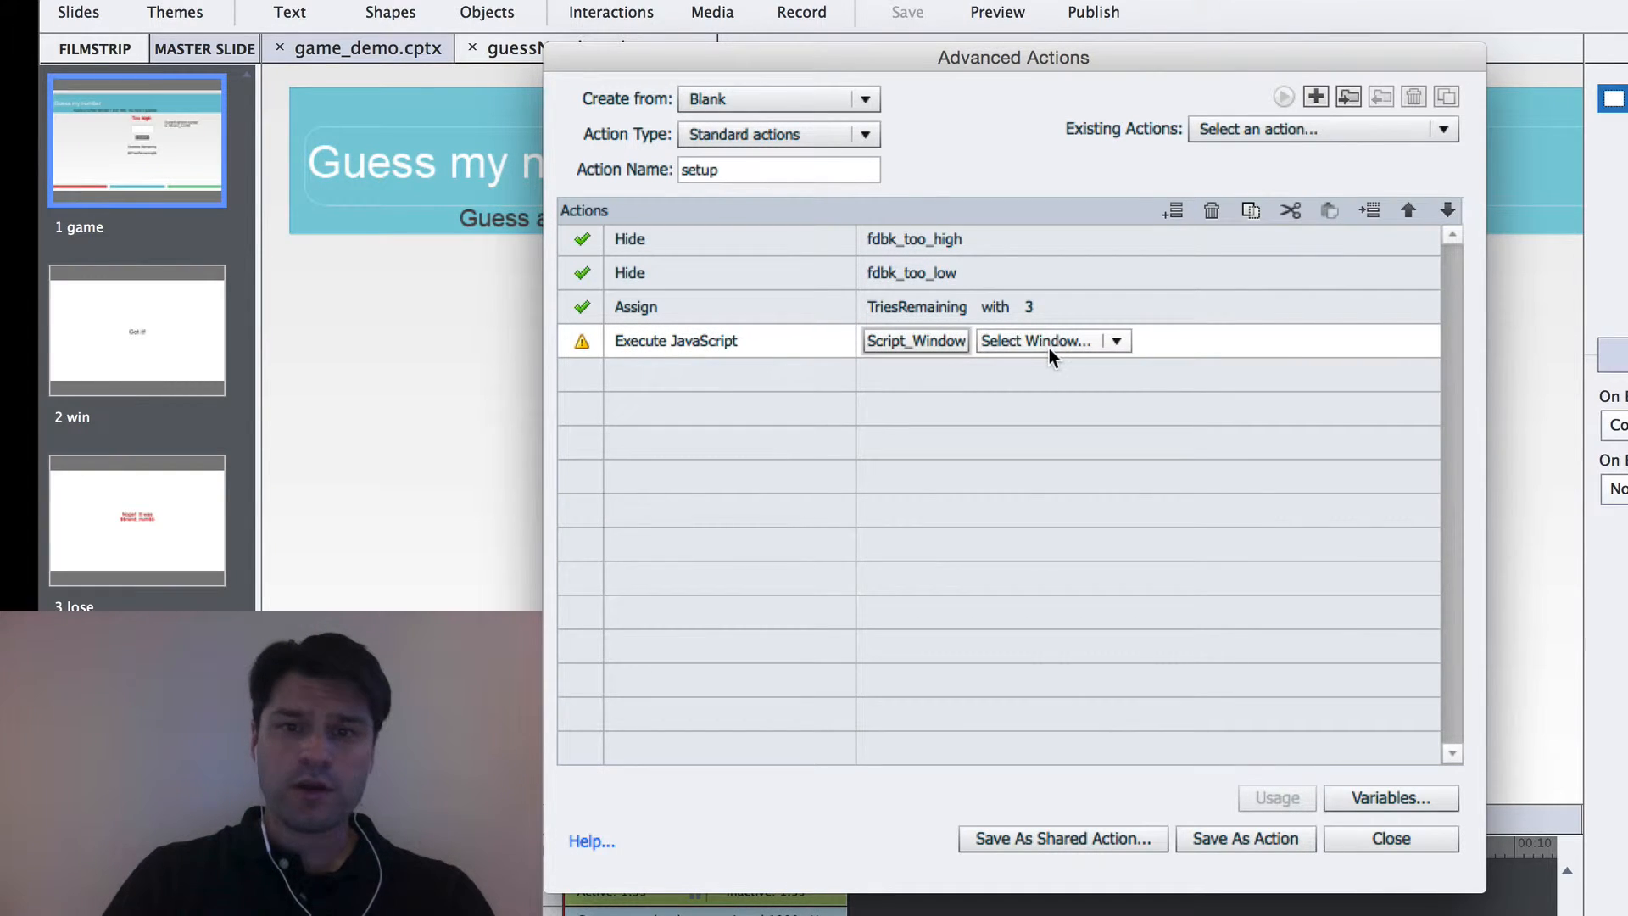
{"action": "left_click", "coordinate": [1116, 339]}
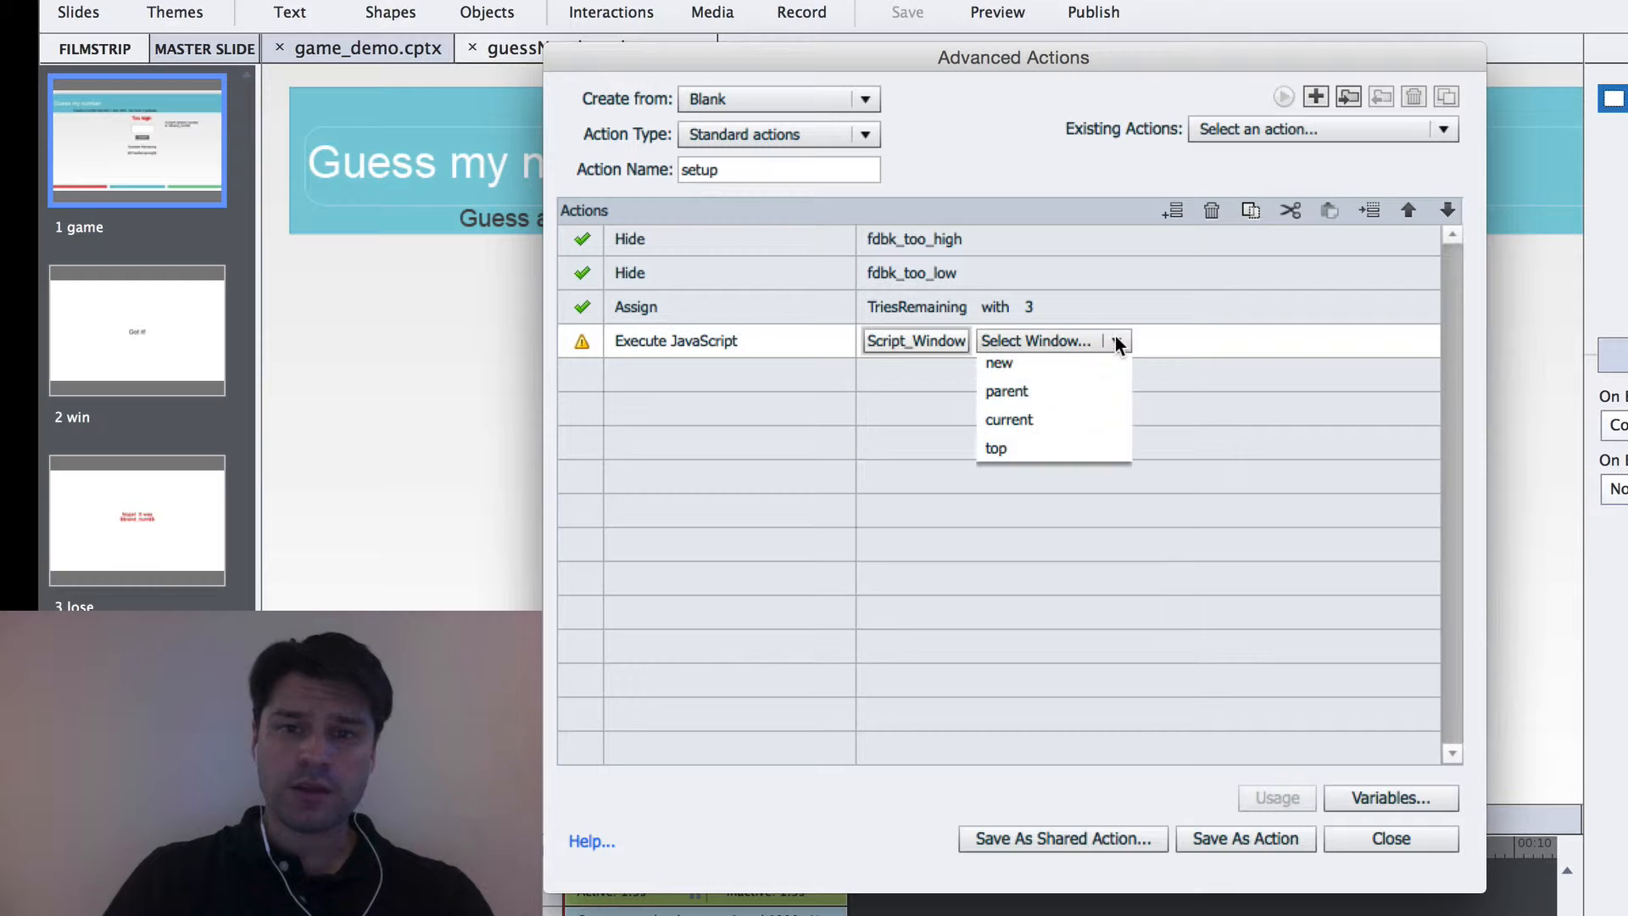
{"action": "left_click", "coordinate": [1034, 424]}
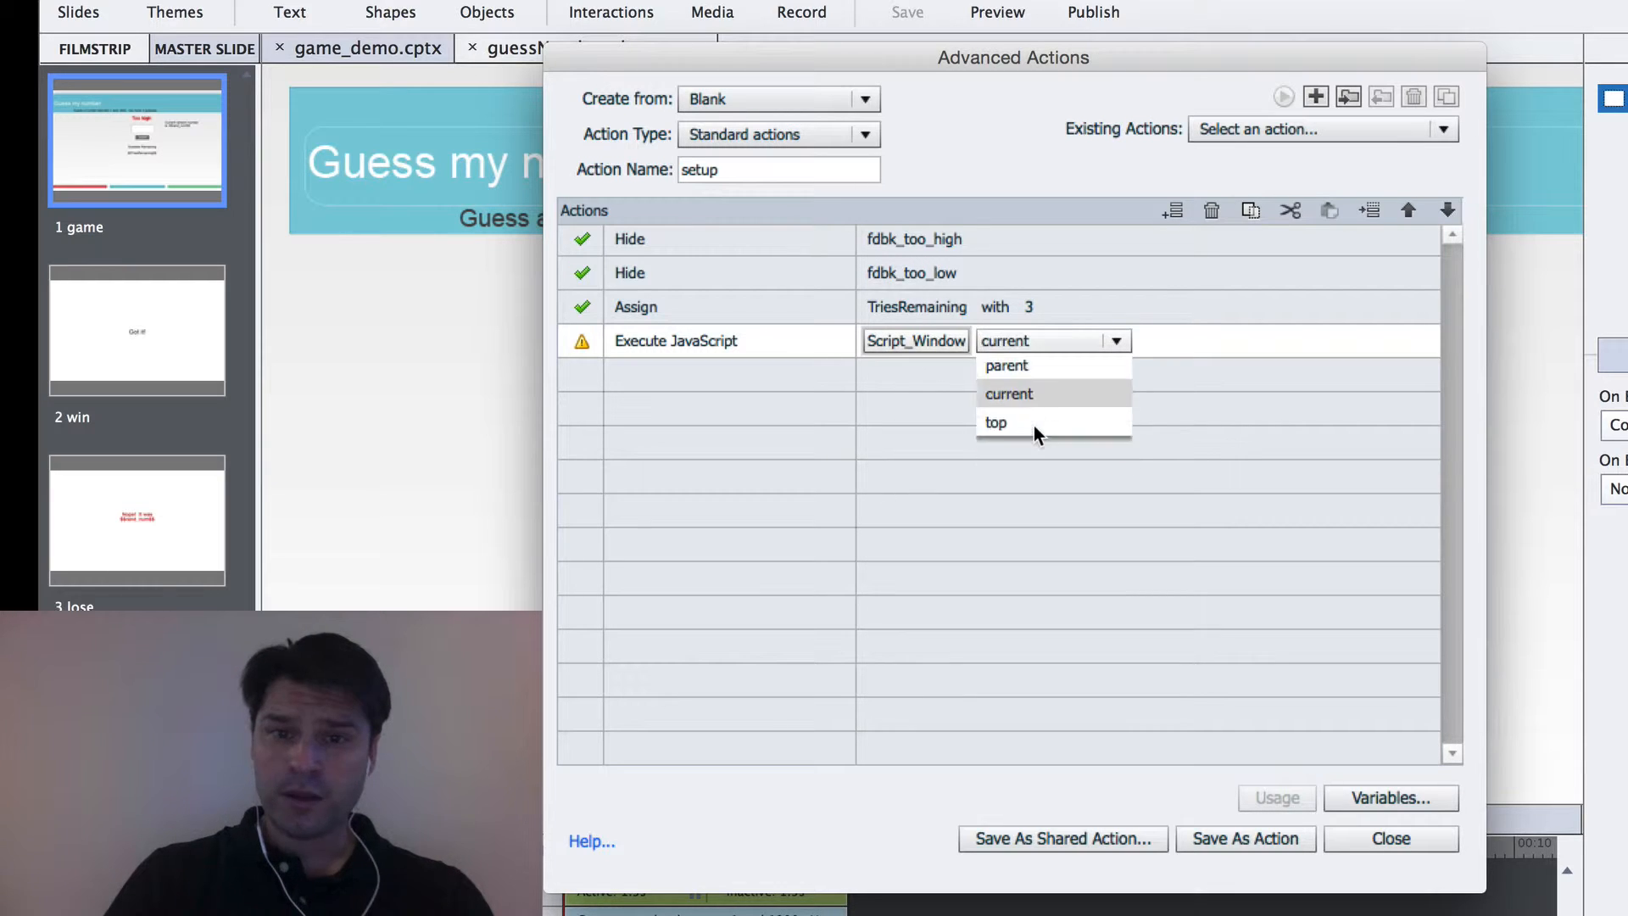
Write the Execute JavaScript script that computes randomNum with min 1 and max 1000 and passes it to the rand_num variable through window.cpAPIInterface.setVariableValue
{"action": "left_click", "coordinate": [933, 339]}
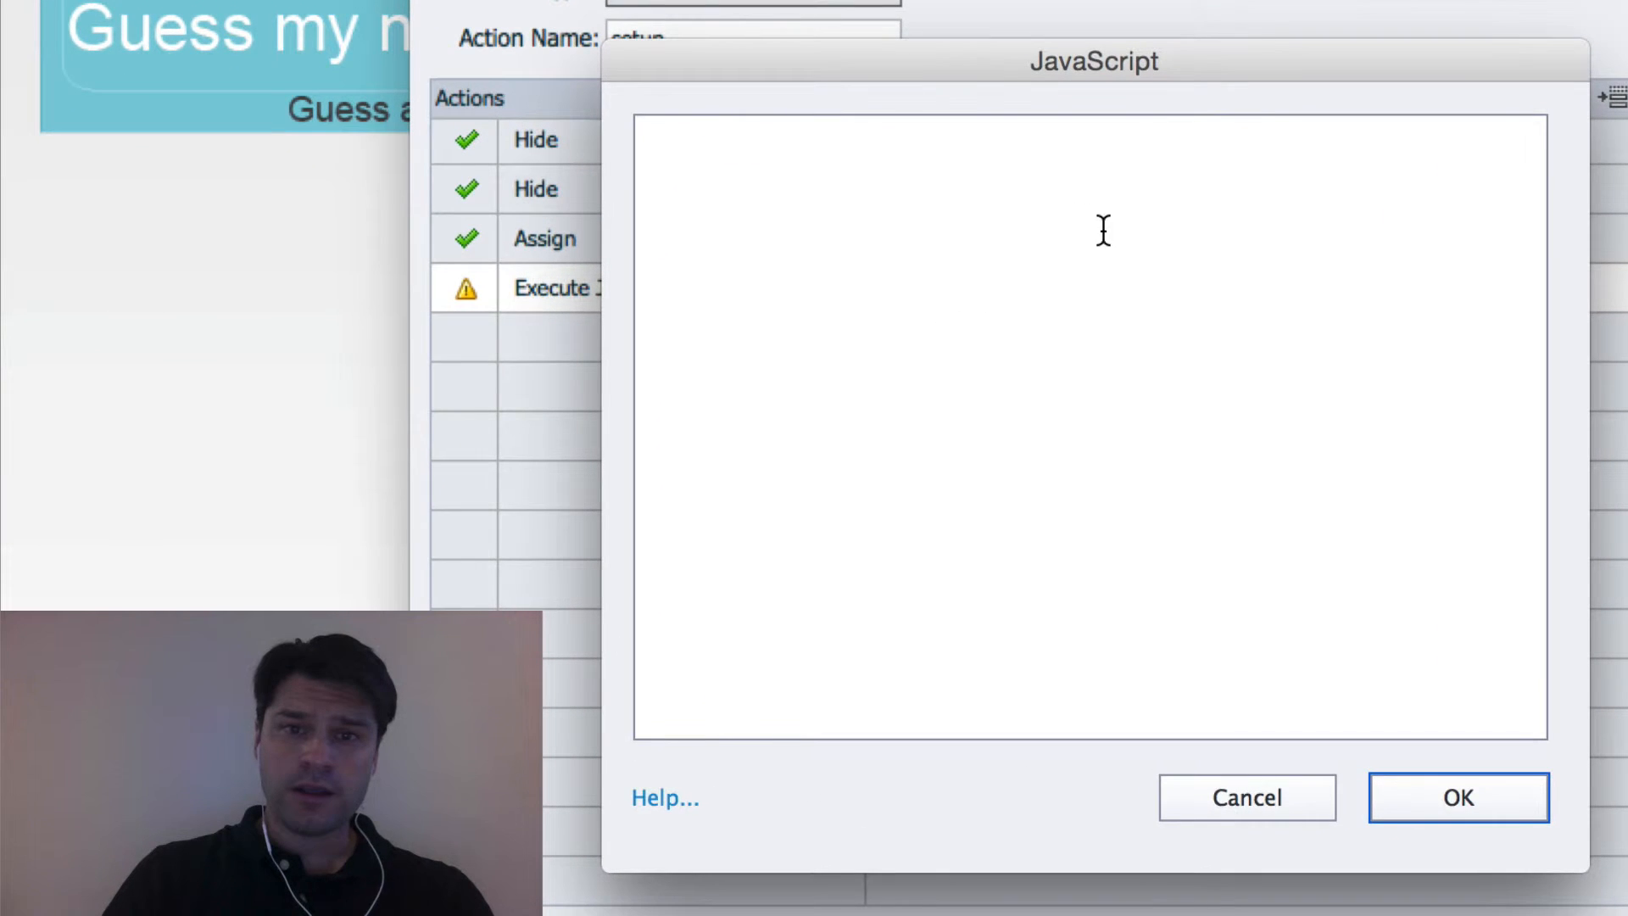
{"action": "left_click", "coordinate": [1009, 202]}
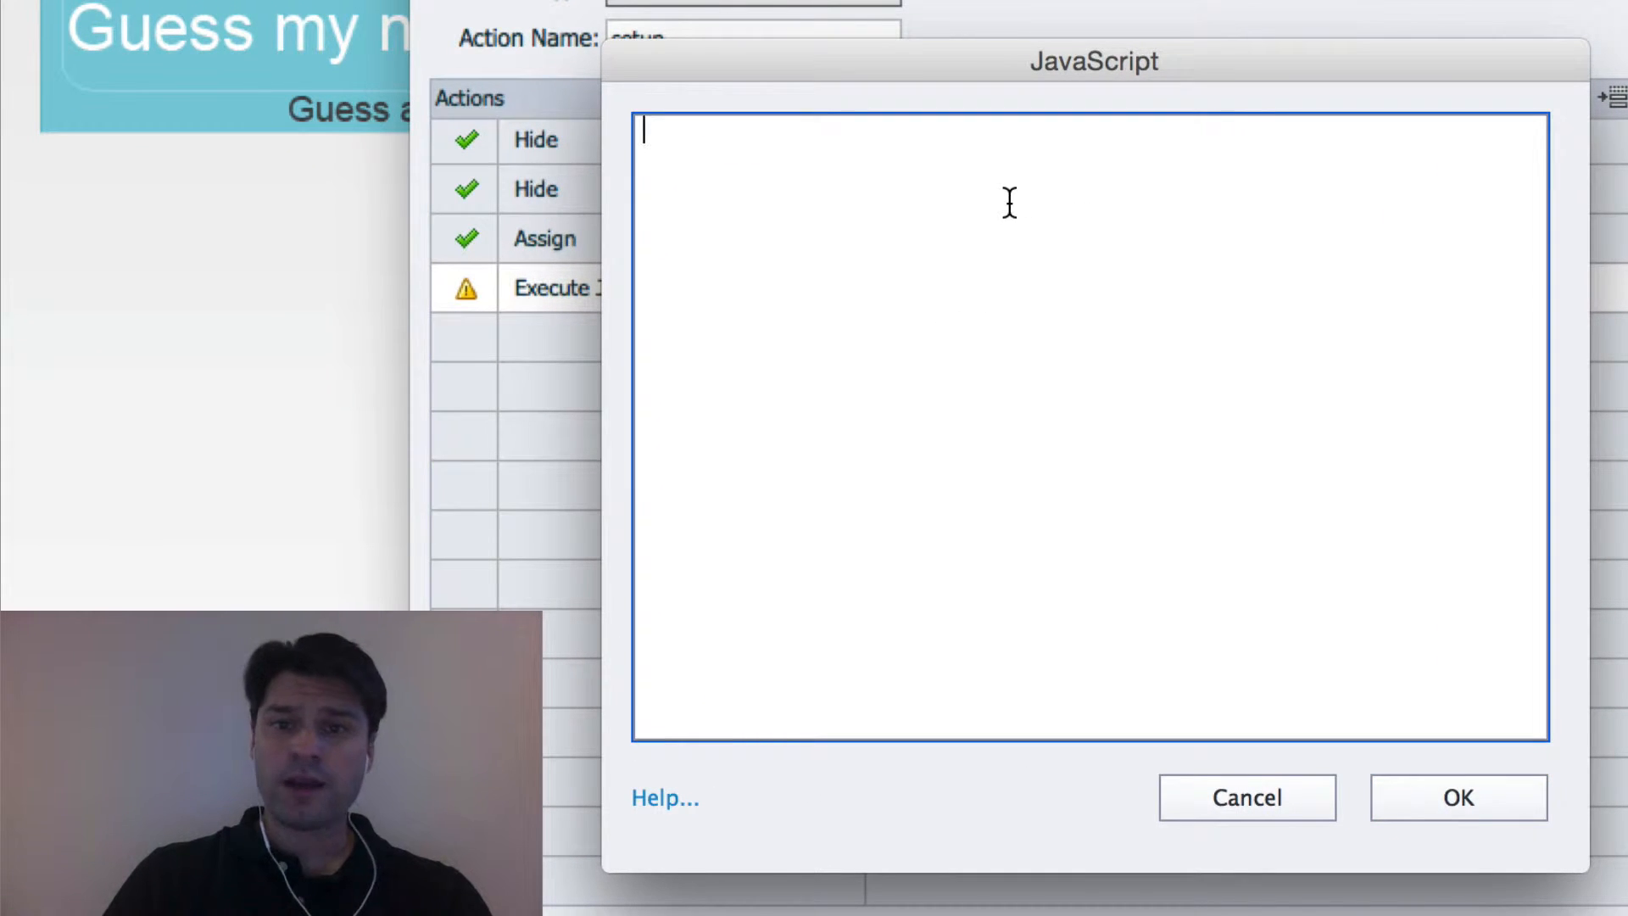
{"action": "type", "text": "var min = 1; var max = 1000; randomNum = Math.floor(Math.random() * (max - min)) + min; window.cpAPIInterface.setVariableValue(\"rand_num\",randomNum);"}
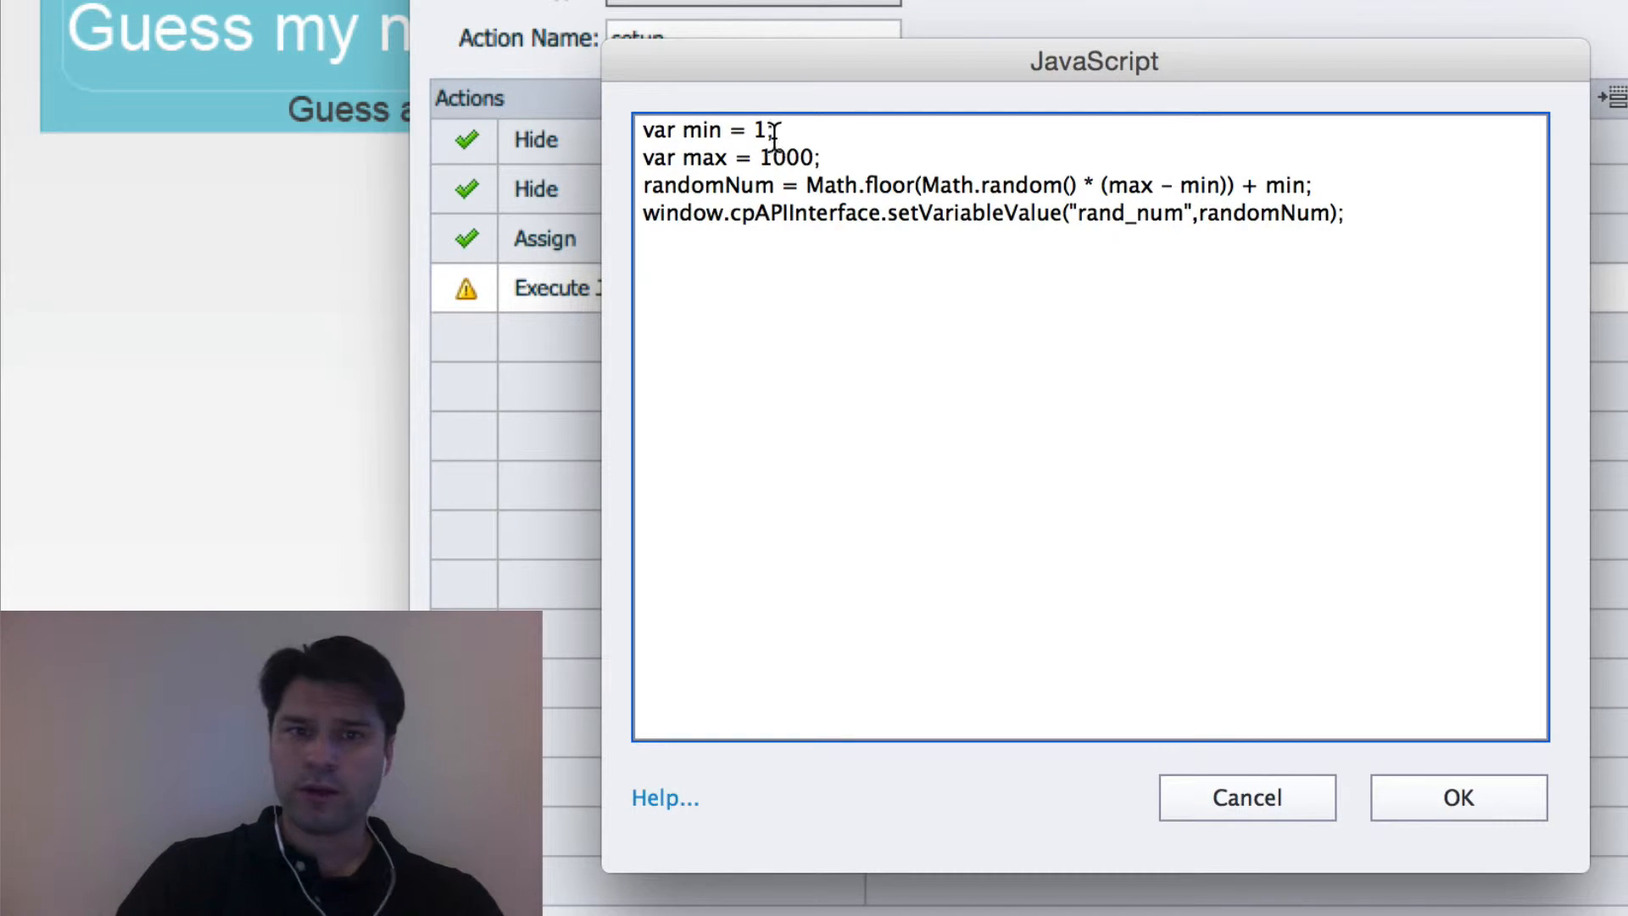
Examine the script's min line, the Math.floor and Math.random formula for randomNum, and the arguments of the setVariableValue call
{"action": "left_click_drag", "start_coordinate": [785, 128], "coordinate": [641, 128]}
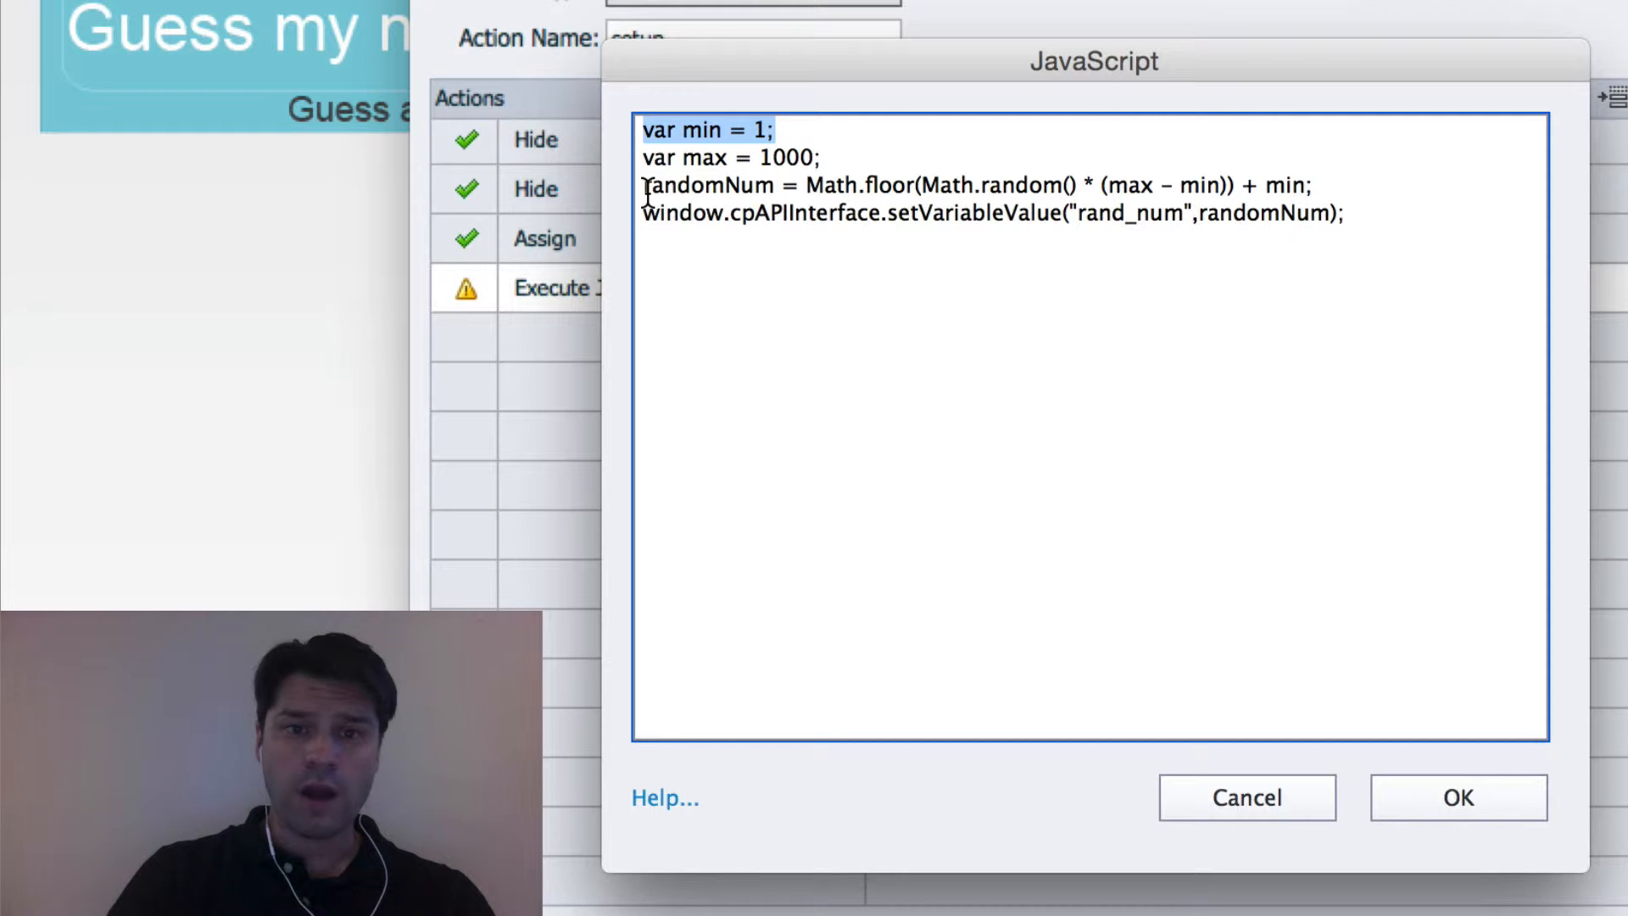
{"action": "left_click_drag", "start_coordinate": [647, 188], "coordinate": [769, 185]}
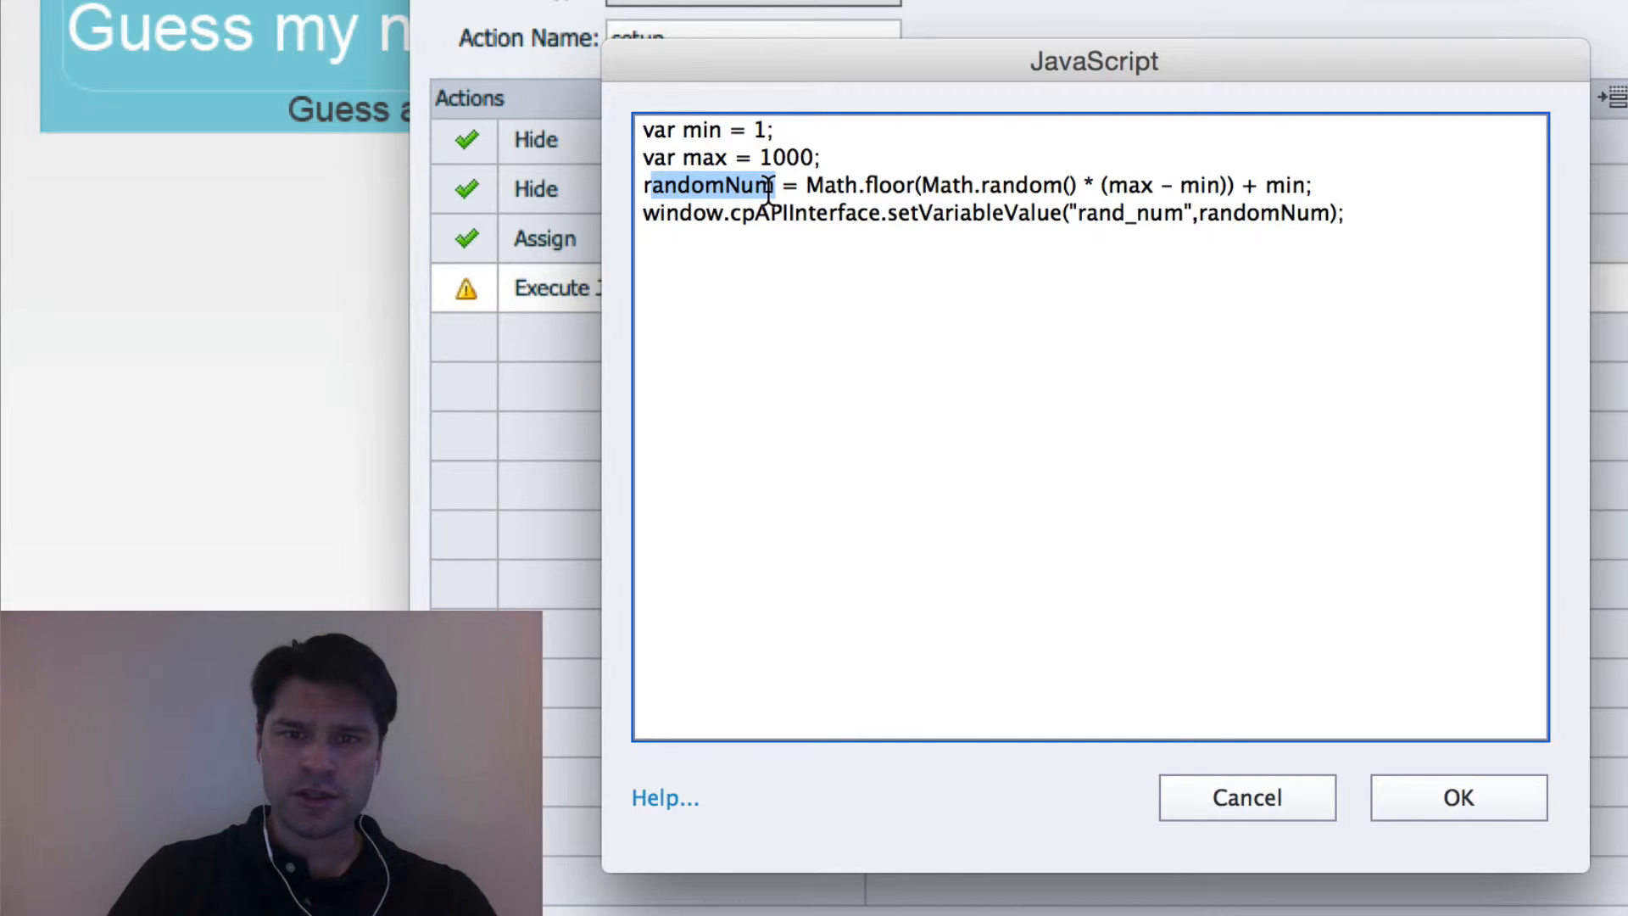
{"action": "left_click_drag", "start_coordinate": [806, 187], "coordinate": [910, 185]}
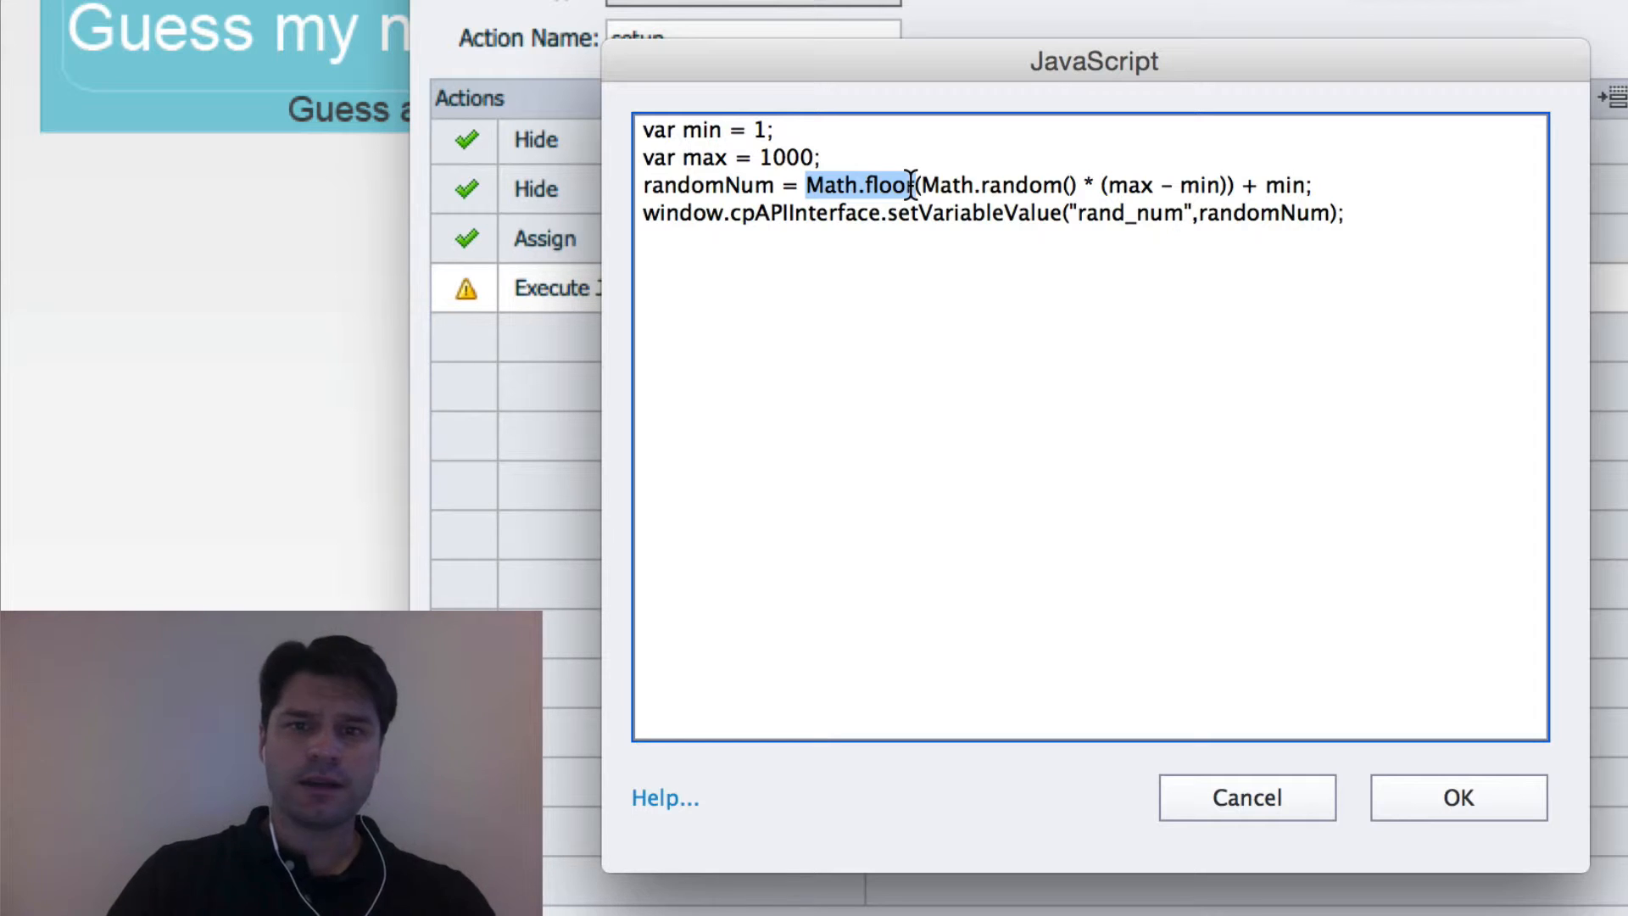
{"action": "left_click_drag", "start_coordinate": [909, 185], "coordinate": [1077, 188]}
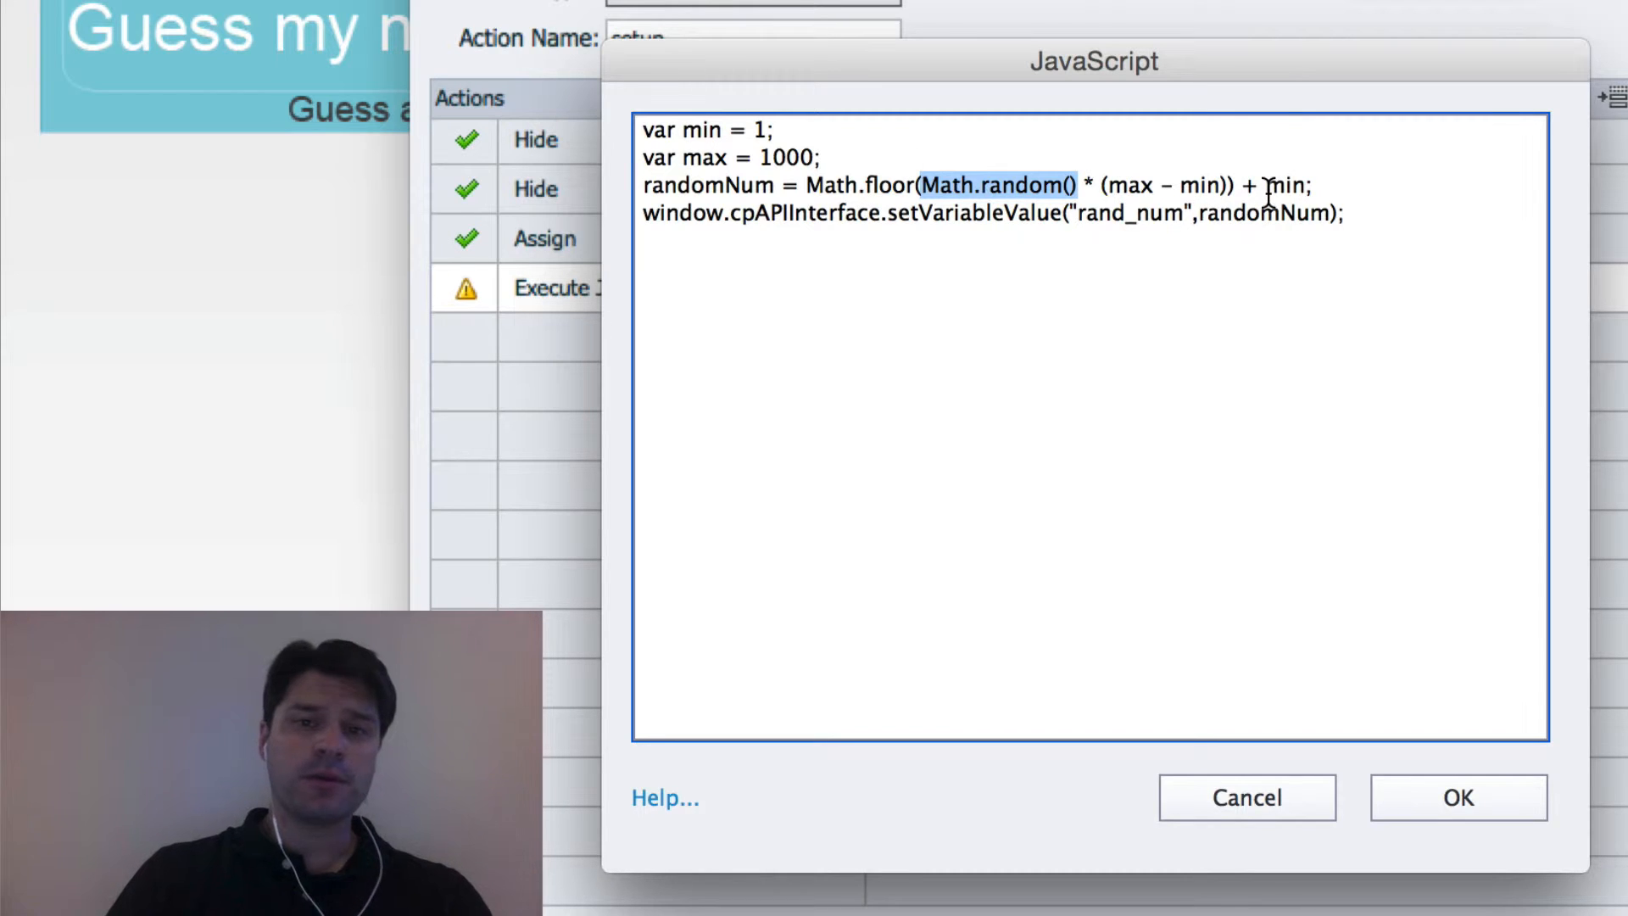
{"action": "left_click", "coordinate": [1314, 187]}
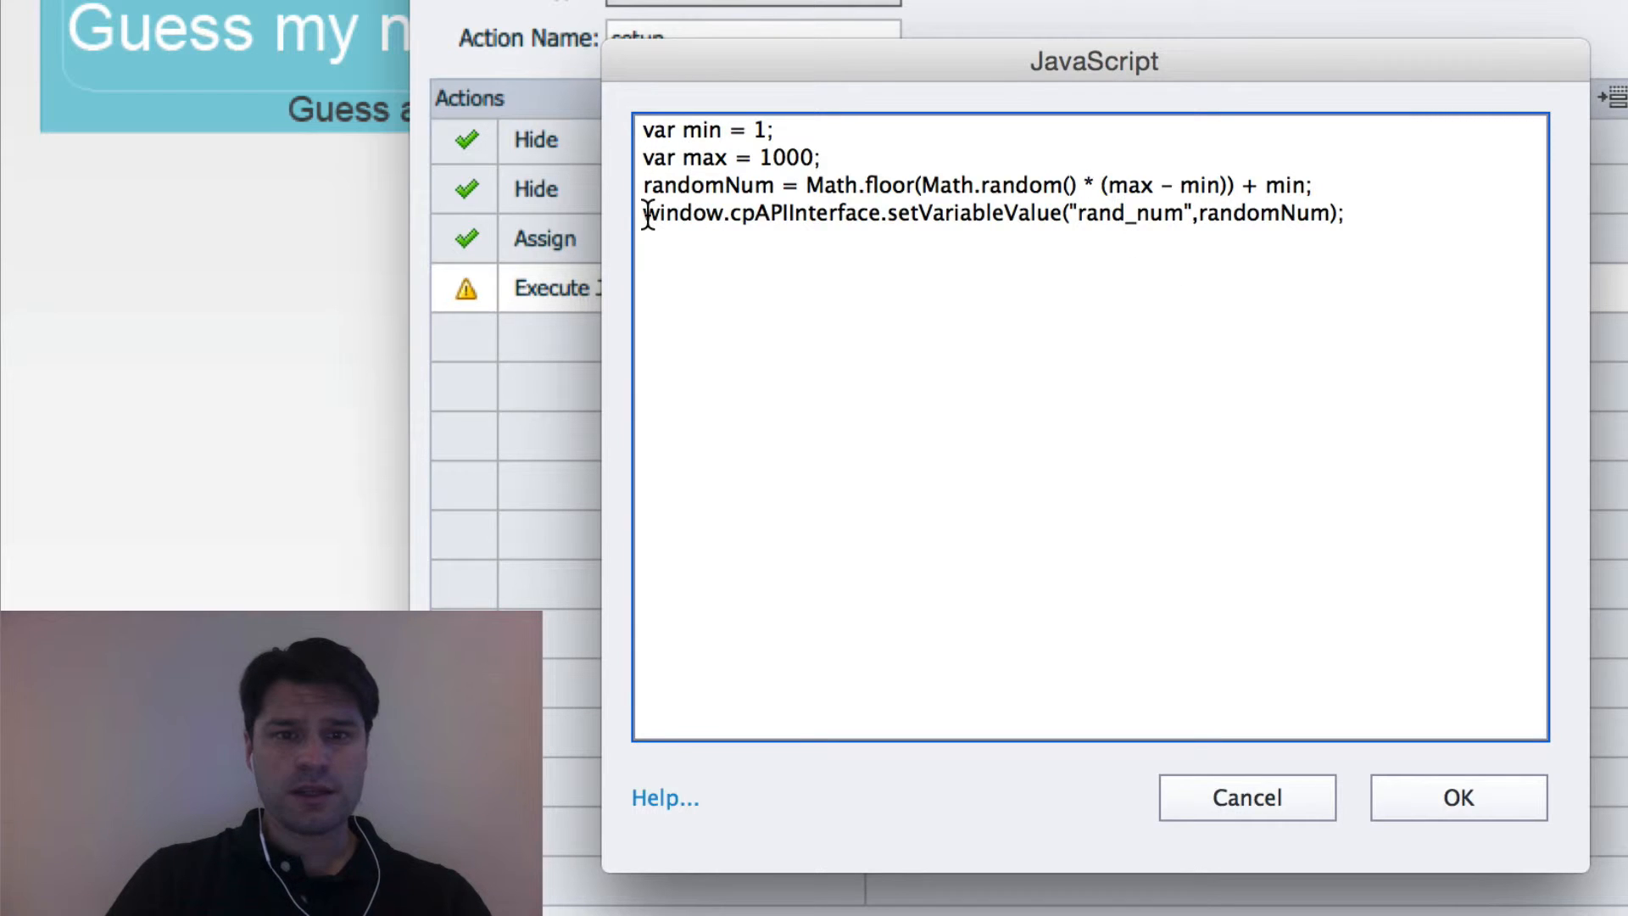
{"action": "left_click_drag", "start_coordinate": [647, 213], "coordinate": [892, 228]}
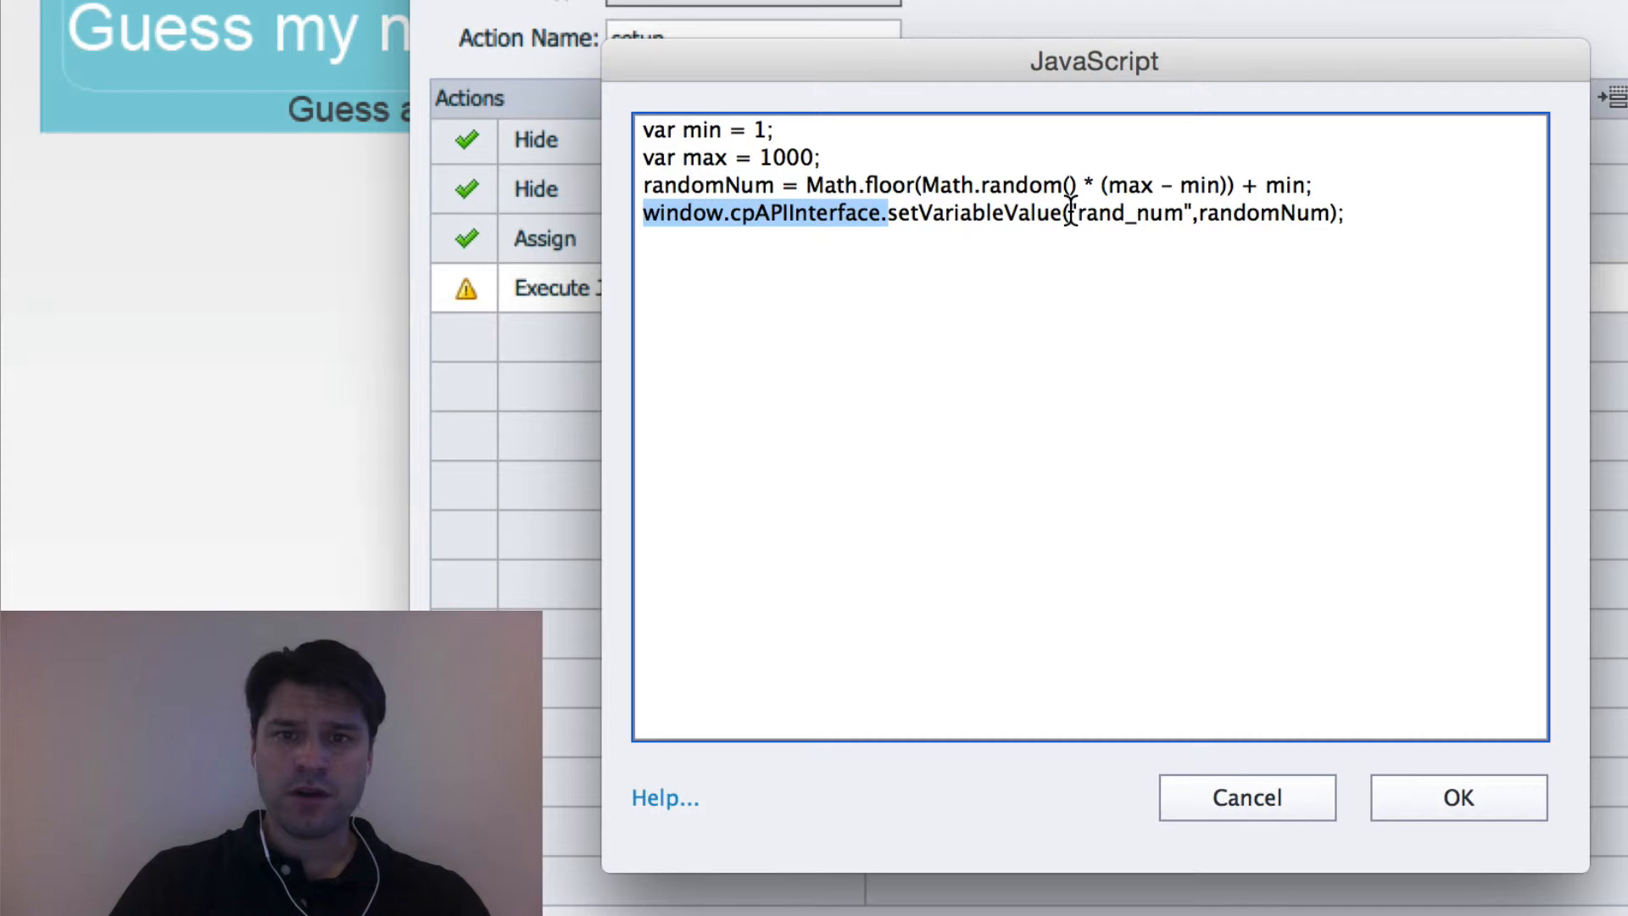
{"action": "left_click_drag", "start_coordinate": [1067, 212], "coordinate": [1192, 214]}
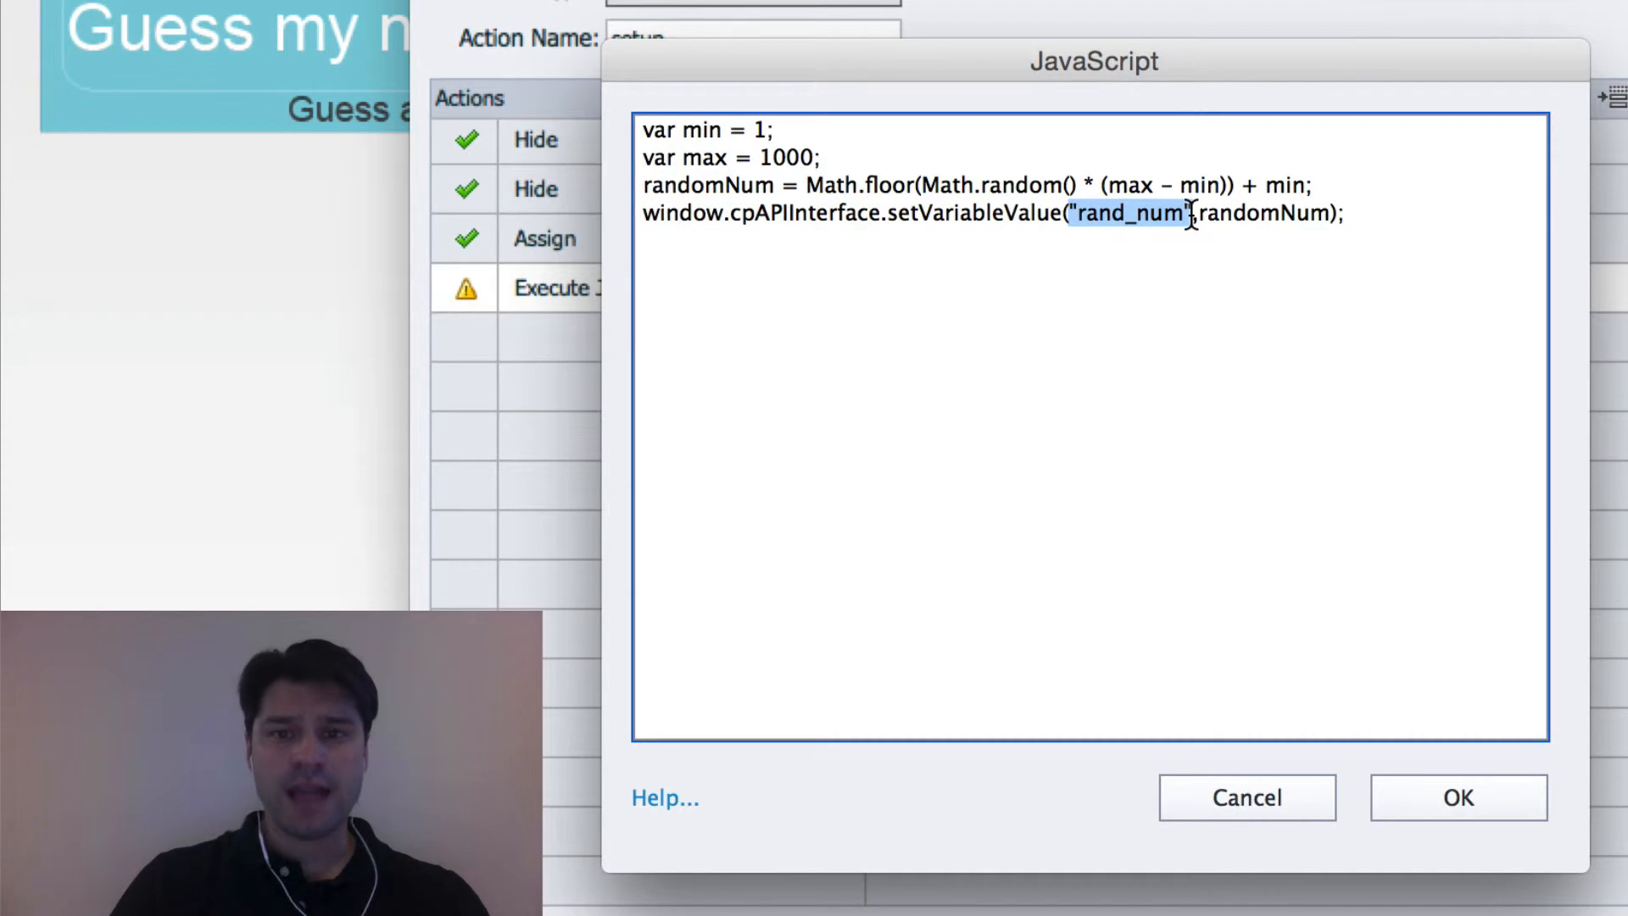
{"action": "double_click", "coordinate": [1244, 214]}
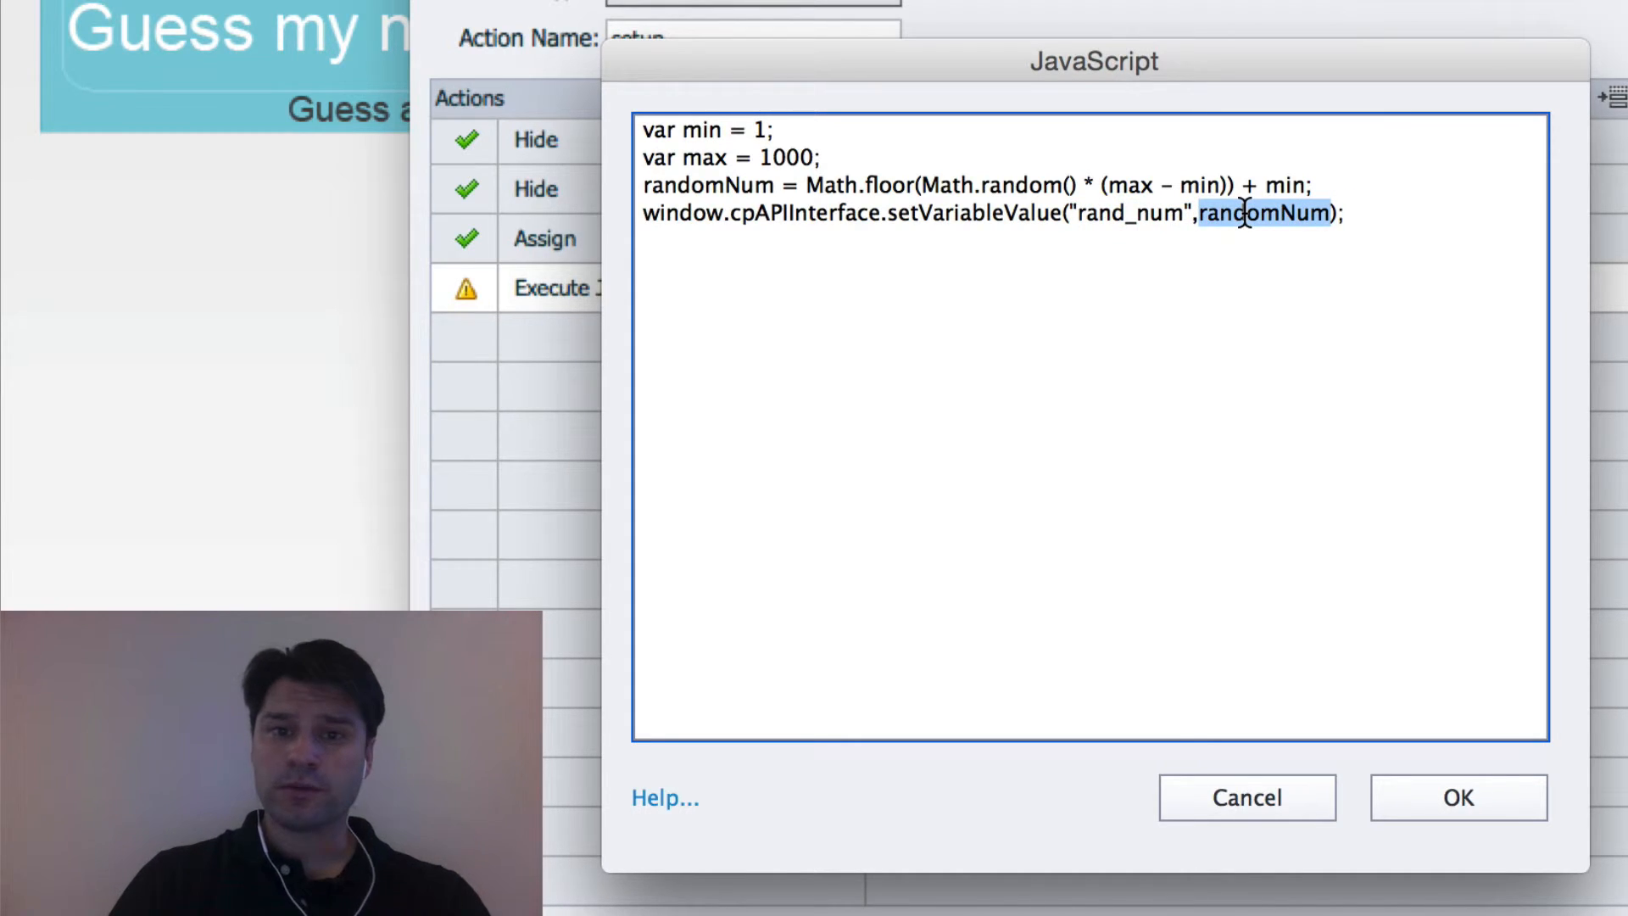
{"action": "left_click_drag", "start_coordinate": [1192, 214], "coordinate": [1070, 216]}
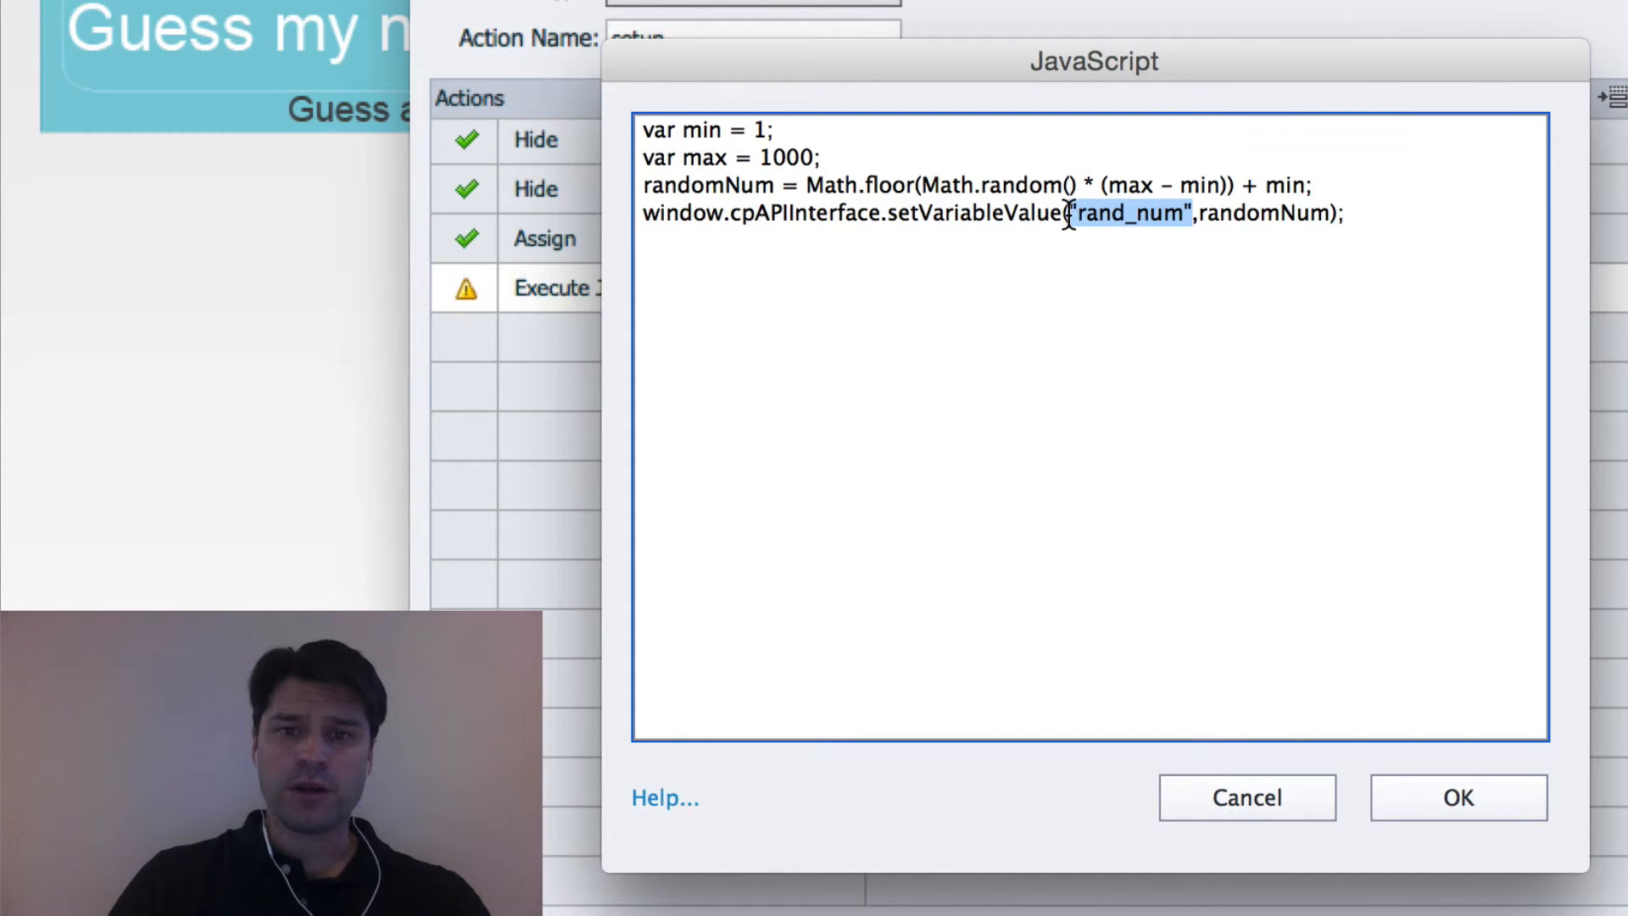
{"action": "double_click", "coordinate": [1247, 213]}
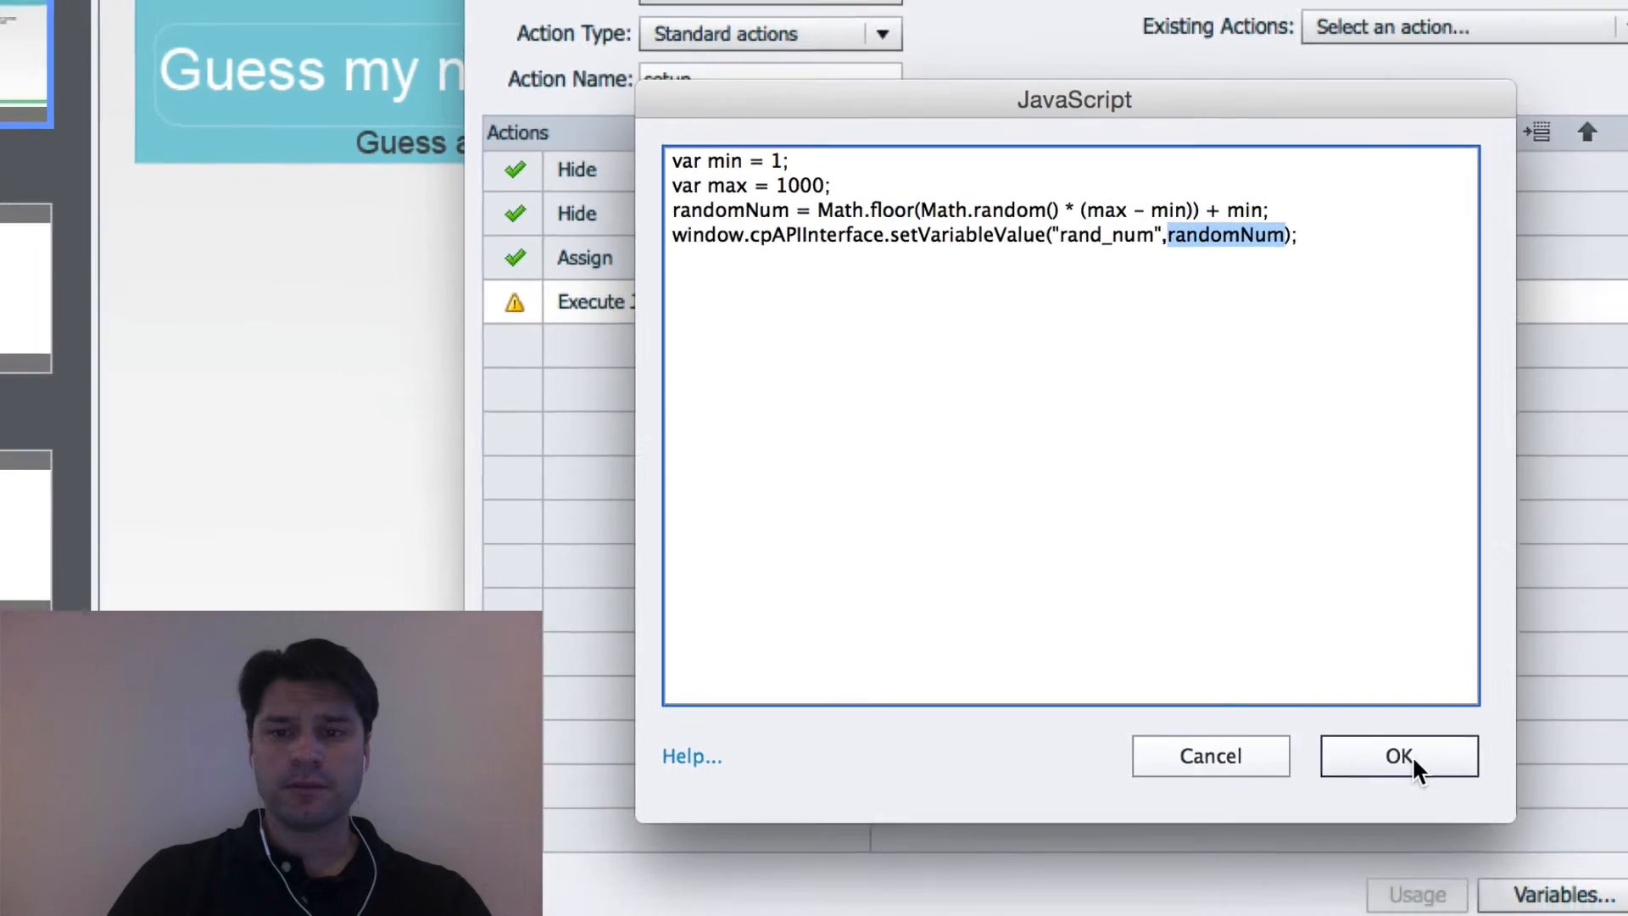
Accept the script, save setup as an advanced action and close the Advanced Actions dialog
{"action": "left_click", "coordinate": [1469, 802]}
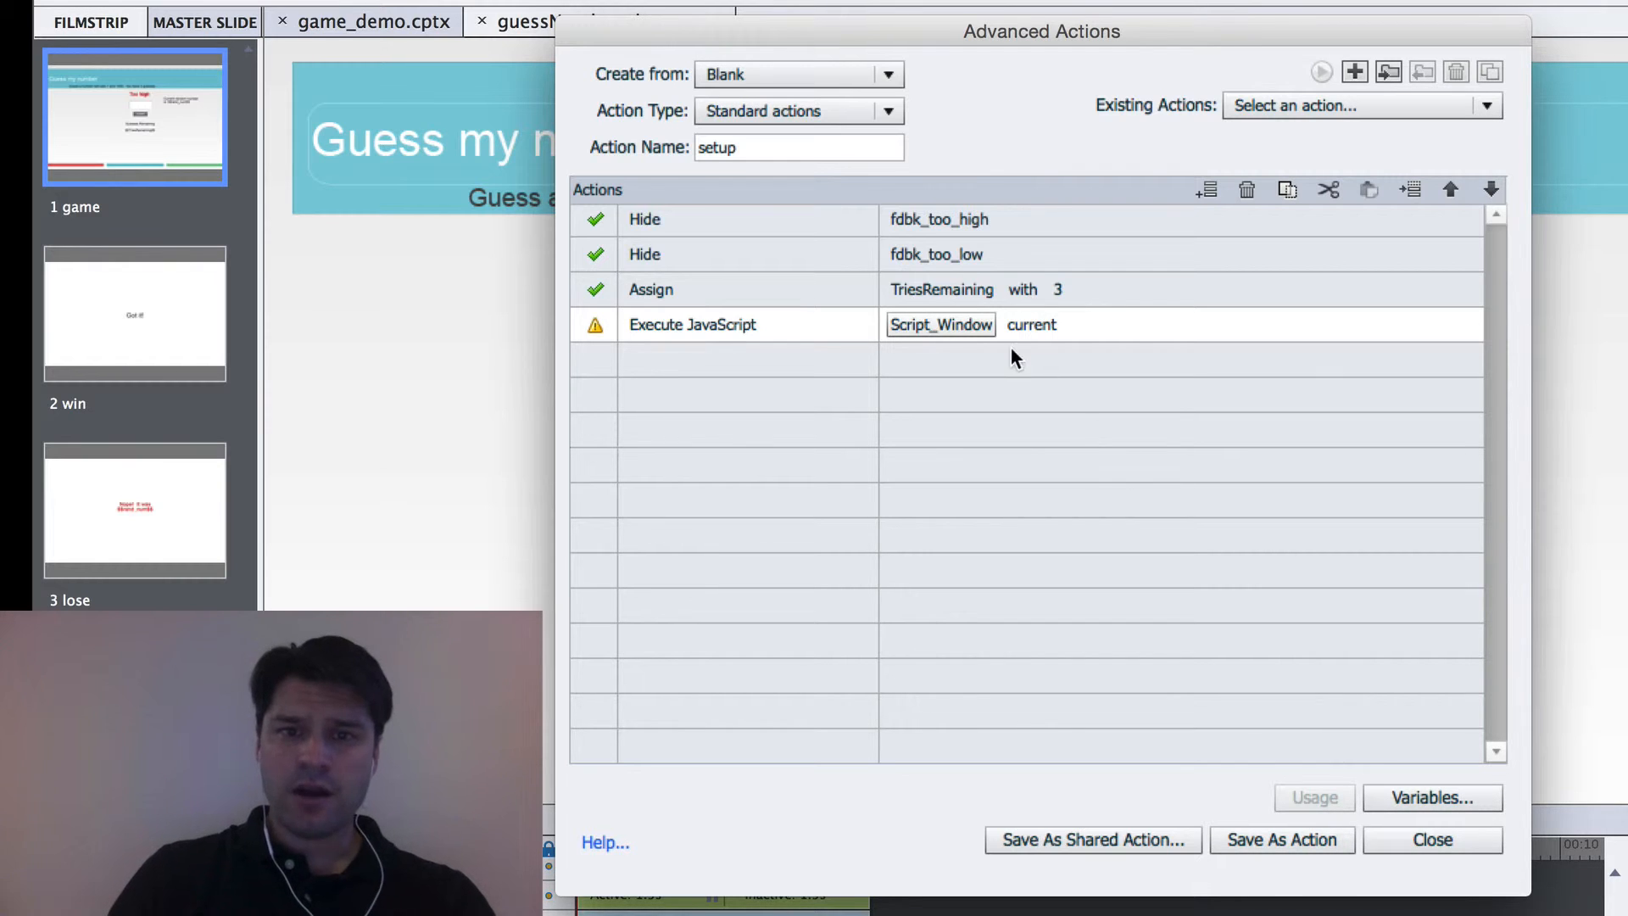
{"action": "left_click", "coordinate": [1282, 841]}
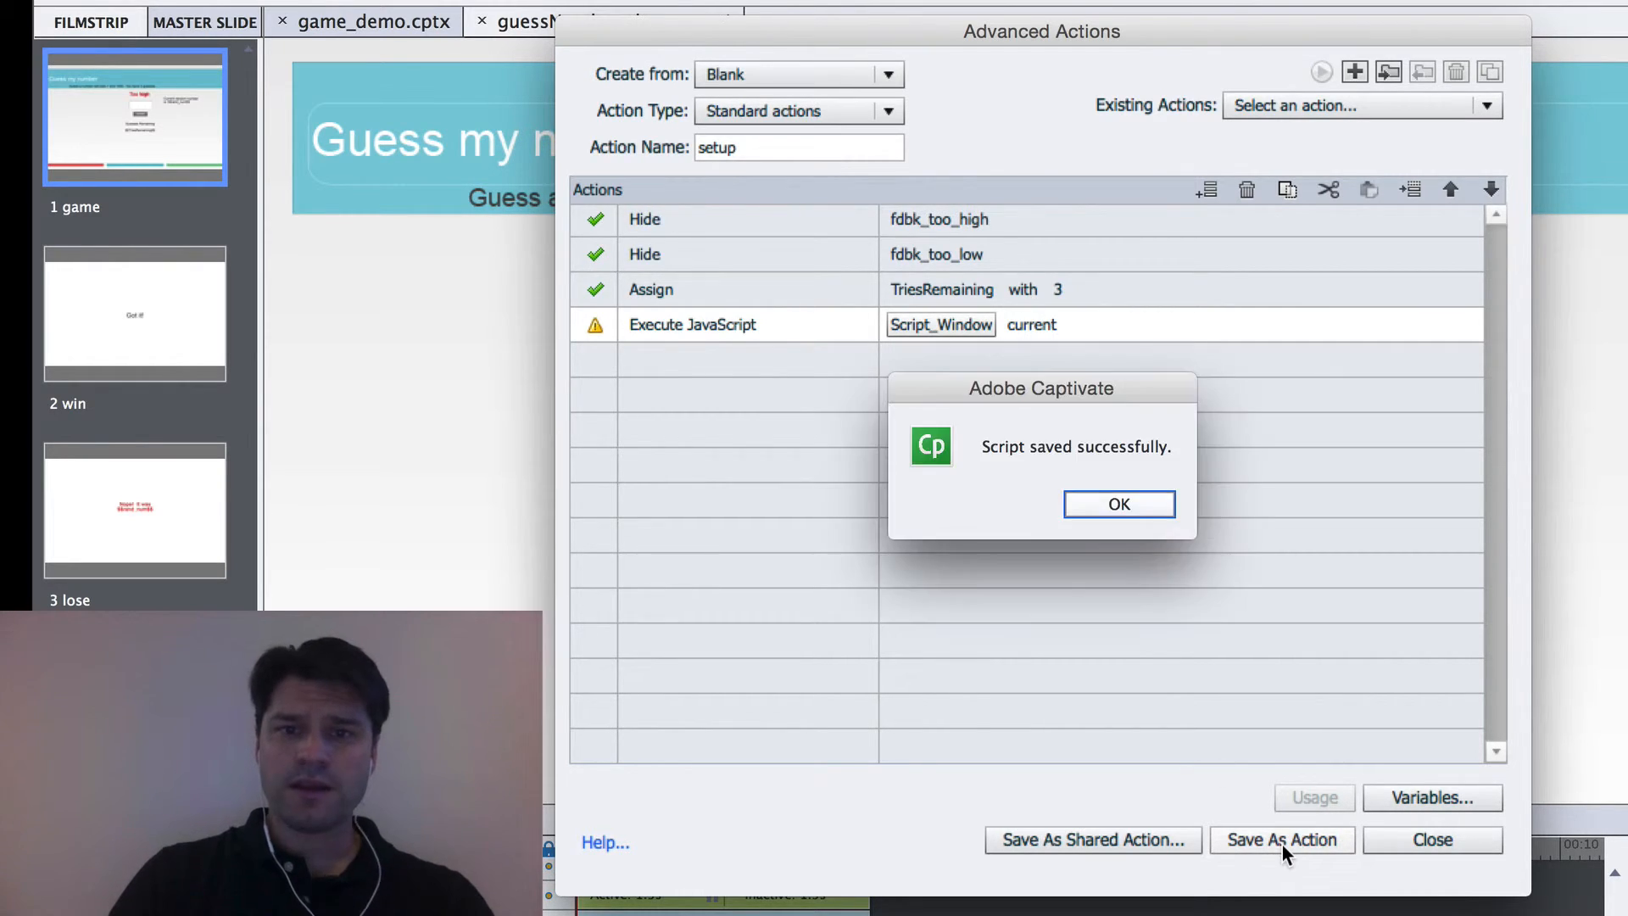
{"action": "left_click", "coordinate": [1119, 505]}
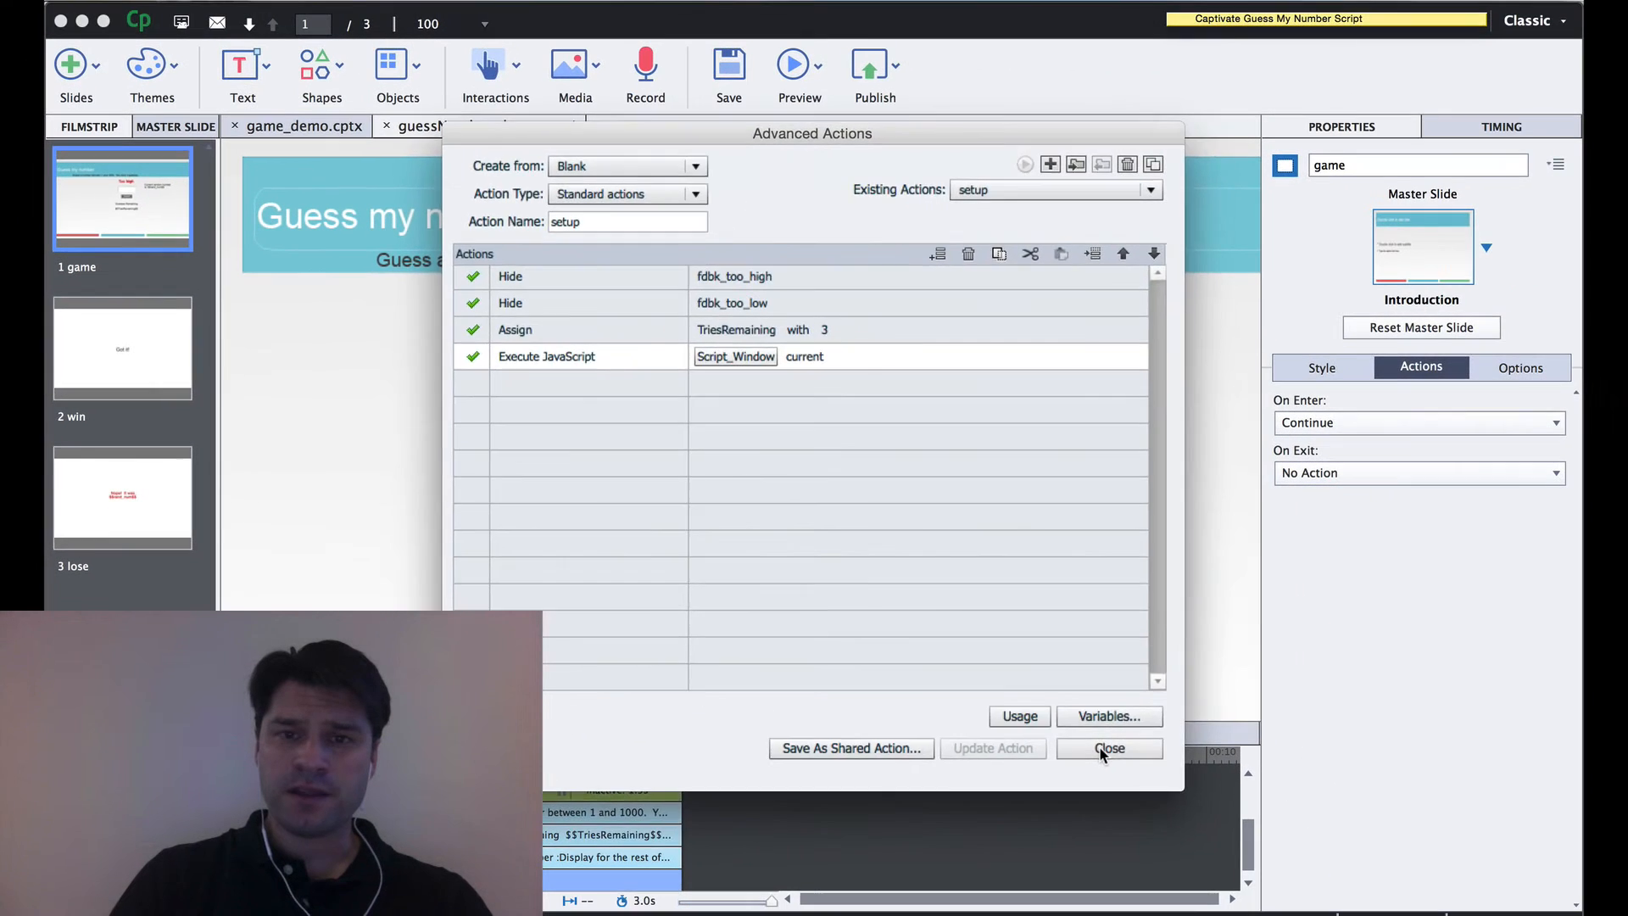
{"action": "left_click", "coordinate": [1421, 838]}
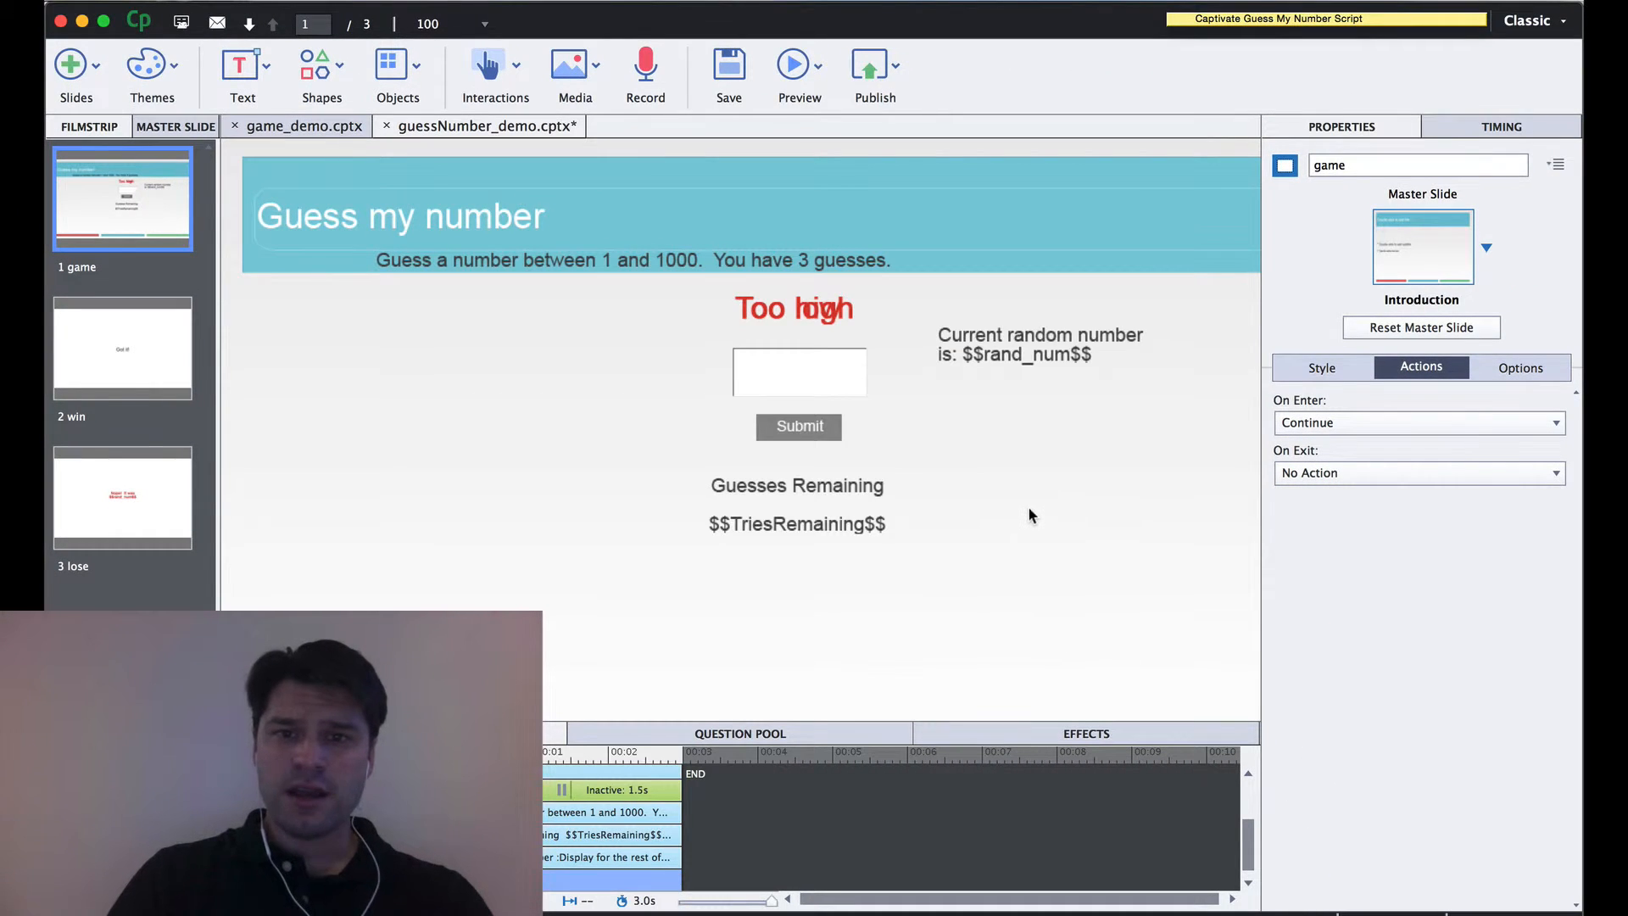
Preview the project in the browser to check the game slide, close the preview and return to Captivate
{"action": "left_click", "coordinate": [819, 66]}
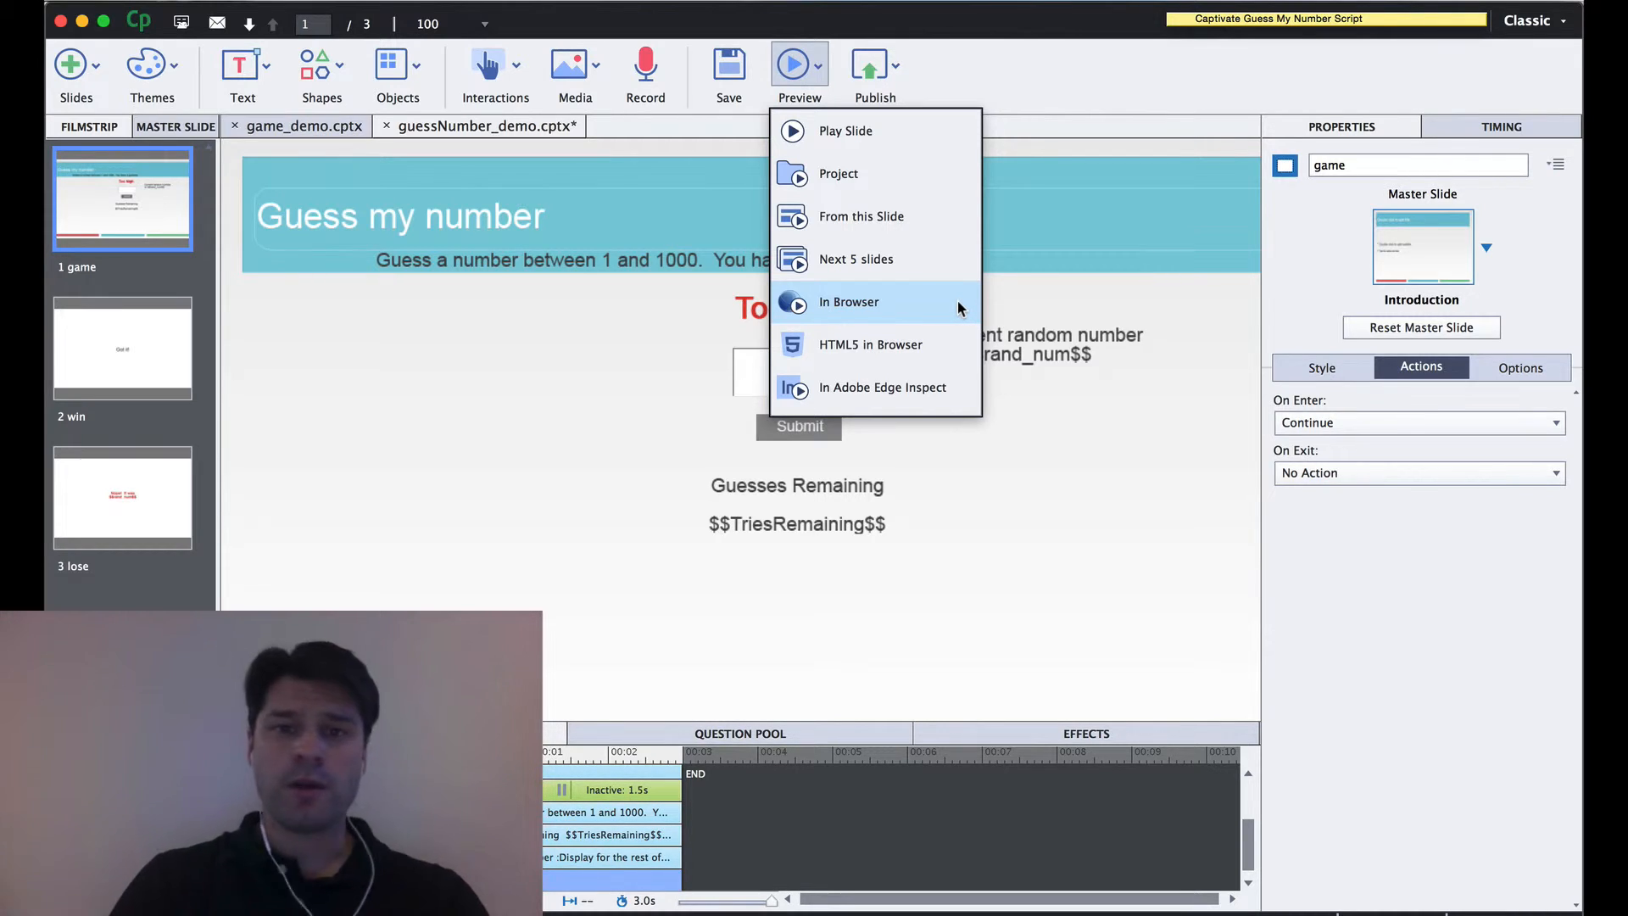
{"action": "left_click", "coordinate": [878, 303]}
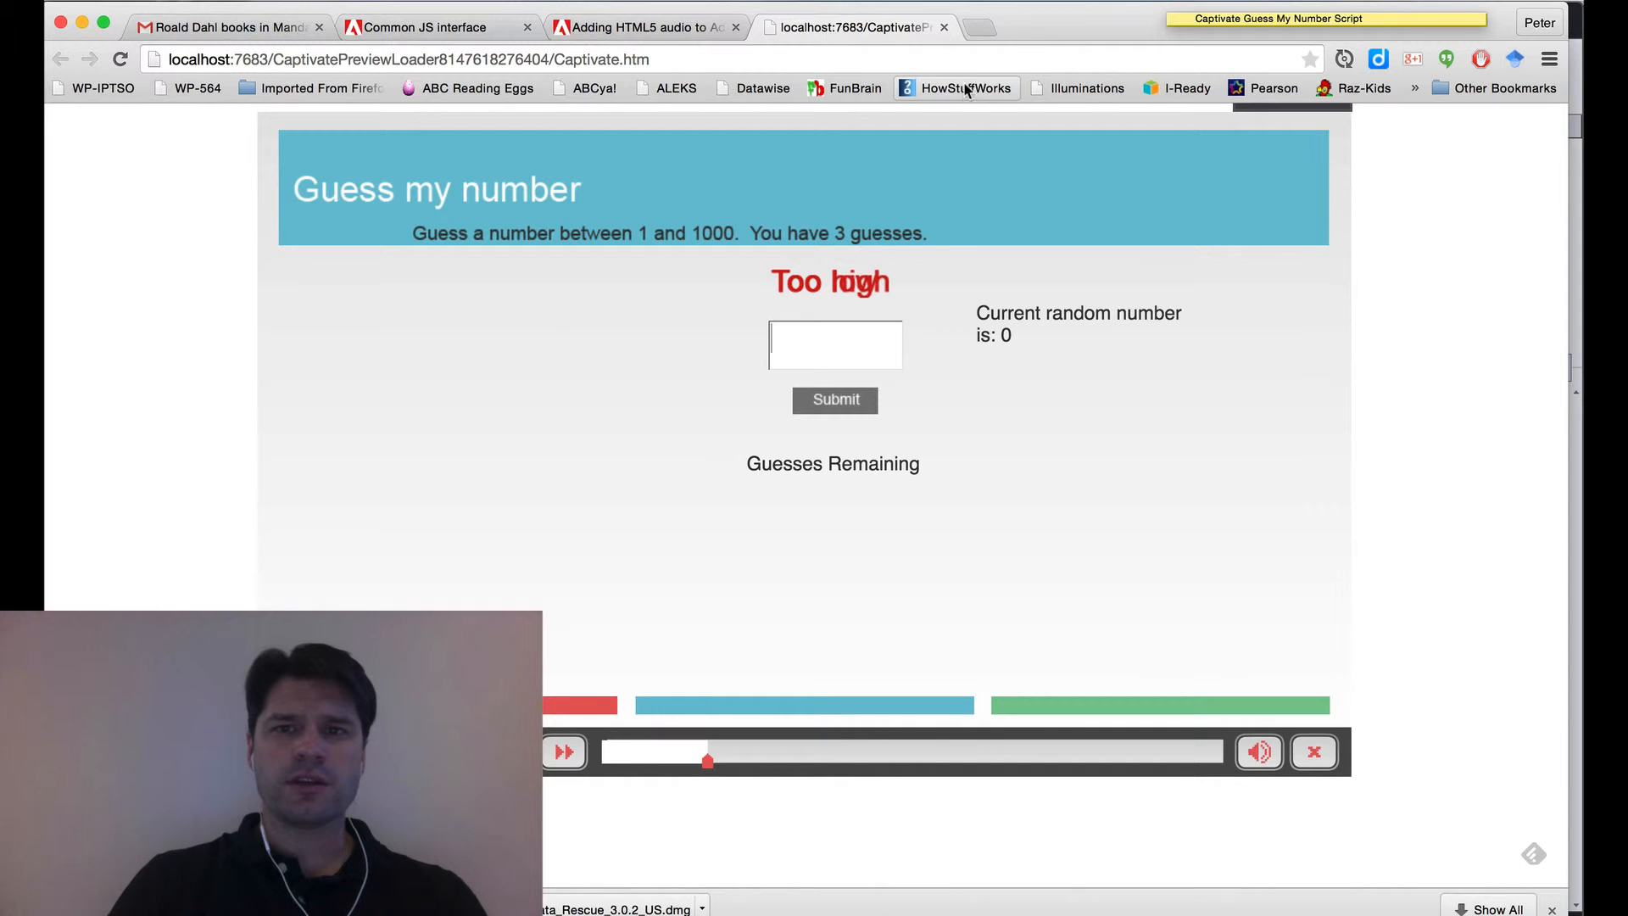
{"action": "left_click", "coordinate": [944, 29]}
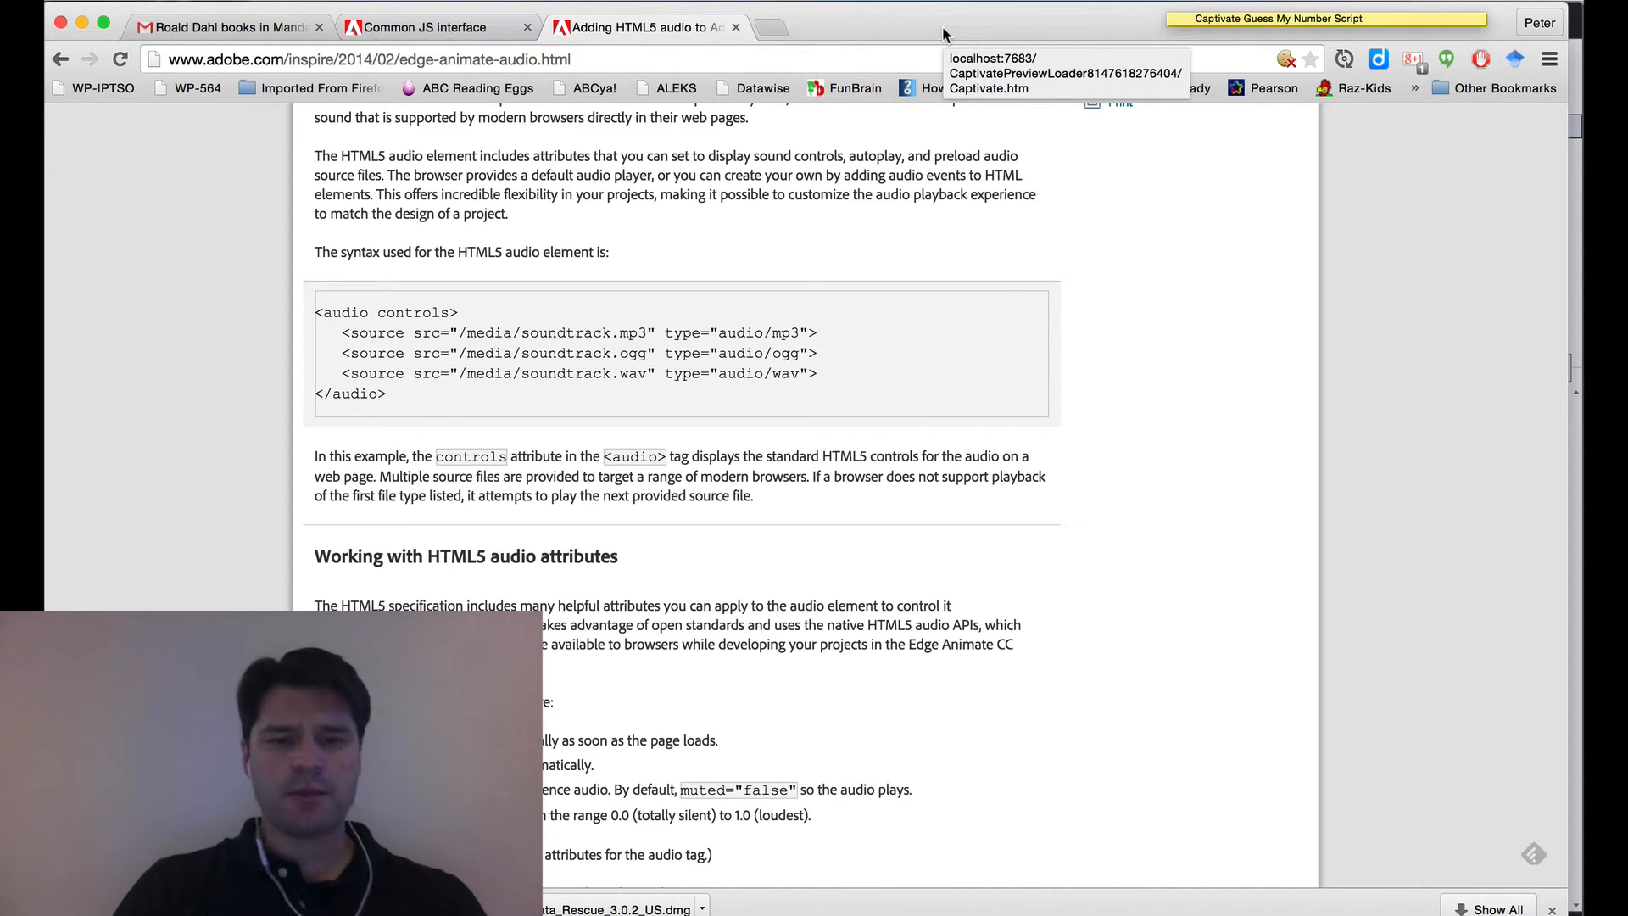
{"action": "key", "text": "super+Tab"}
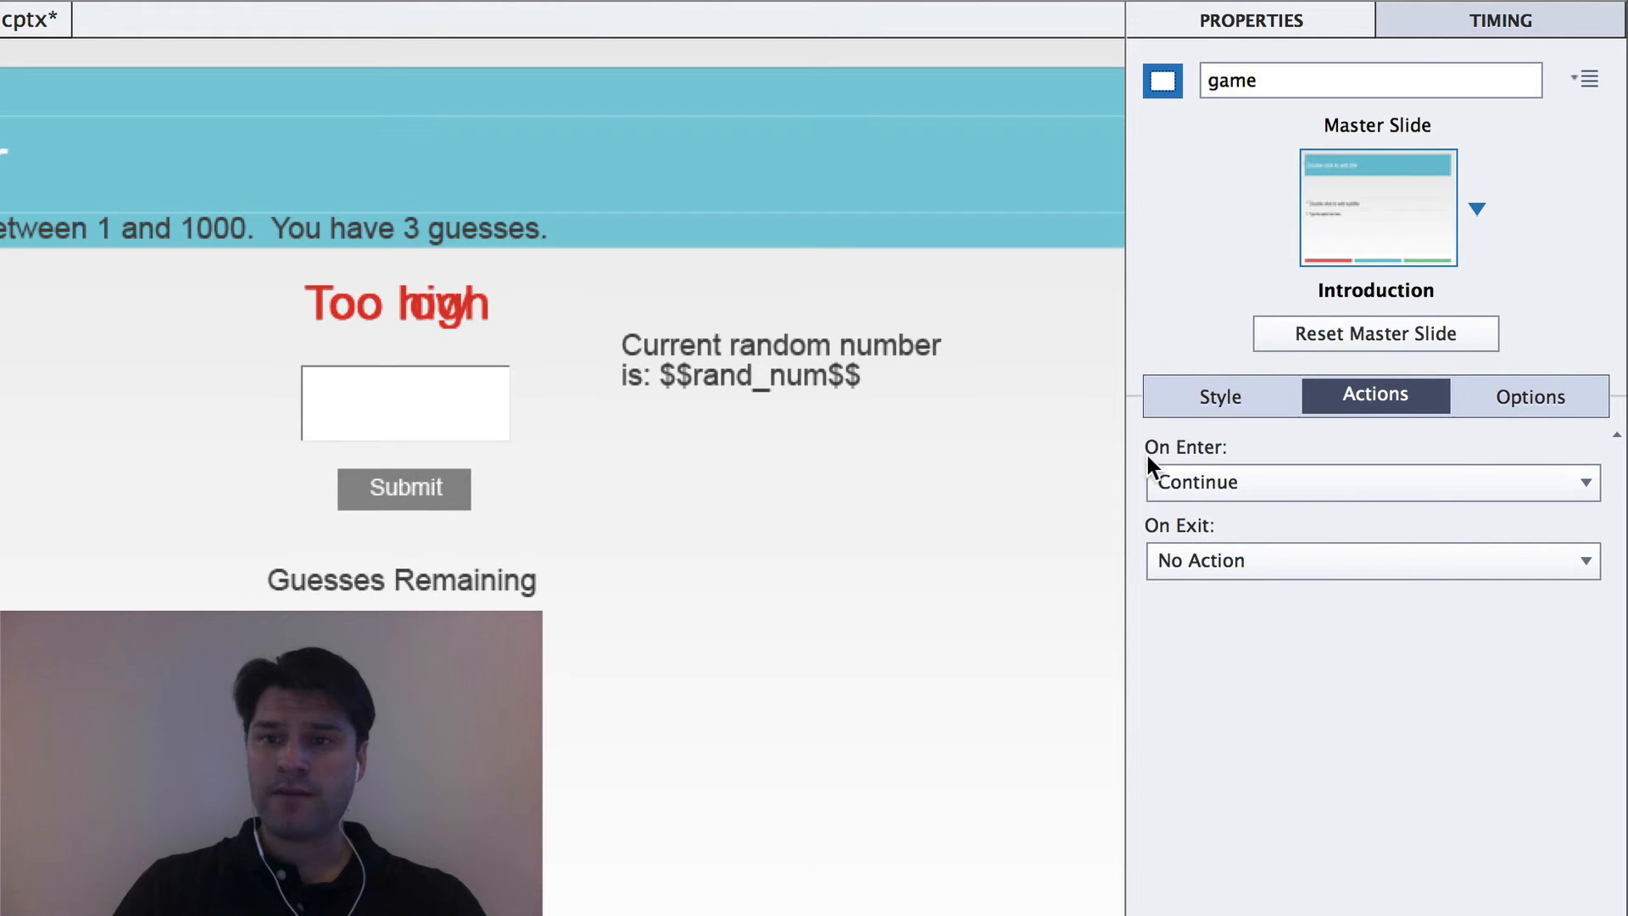
Set the game slide's On Enter action to Execute Advanced Actions with the setup script
{"action": "left_click", "coordinate": [1264, 485]}
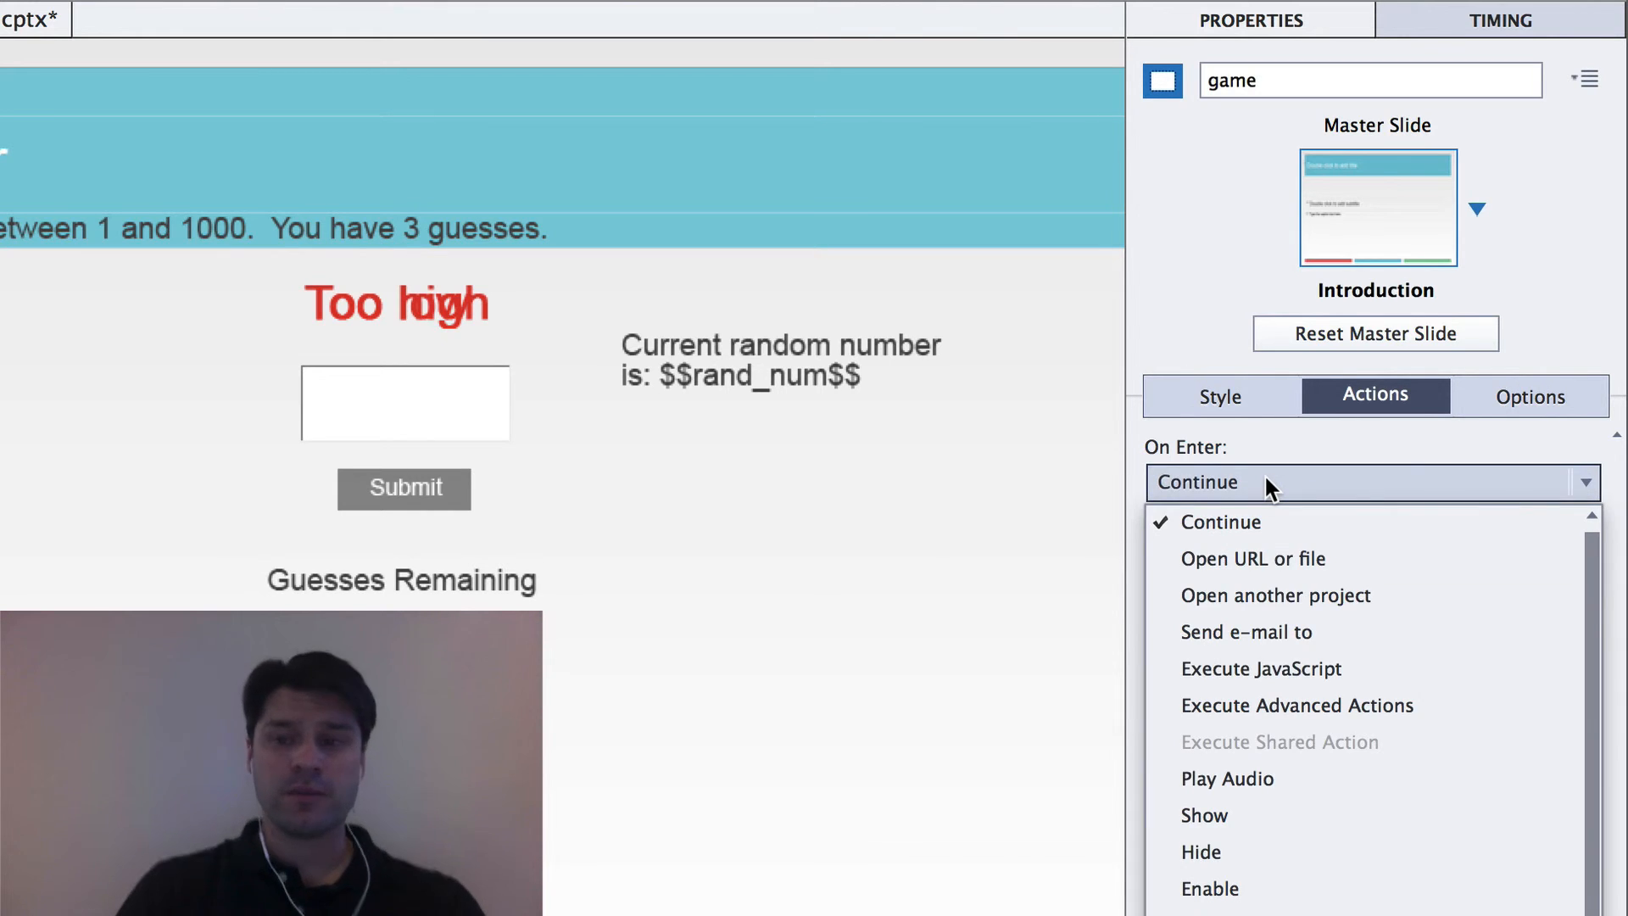
{"action": "left_click", "coordinate": [1279, 707]}
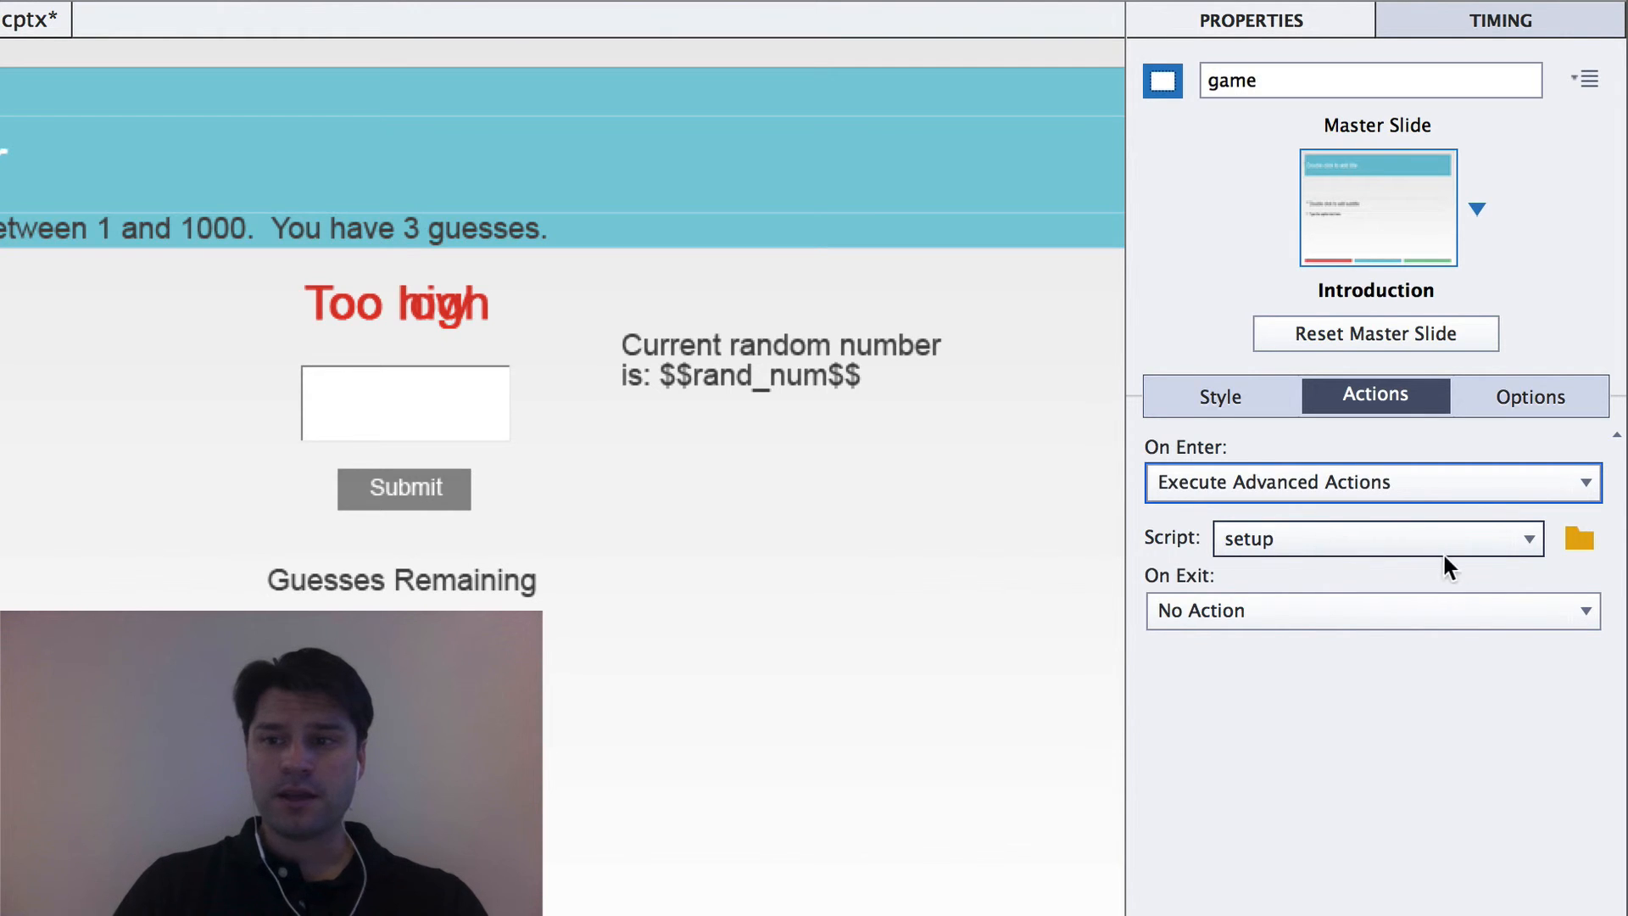
{"action": "left_click", "coordinate": [1528, 538]}
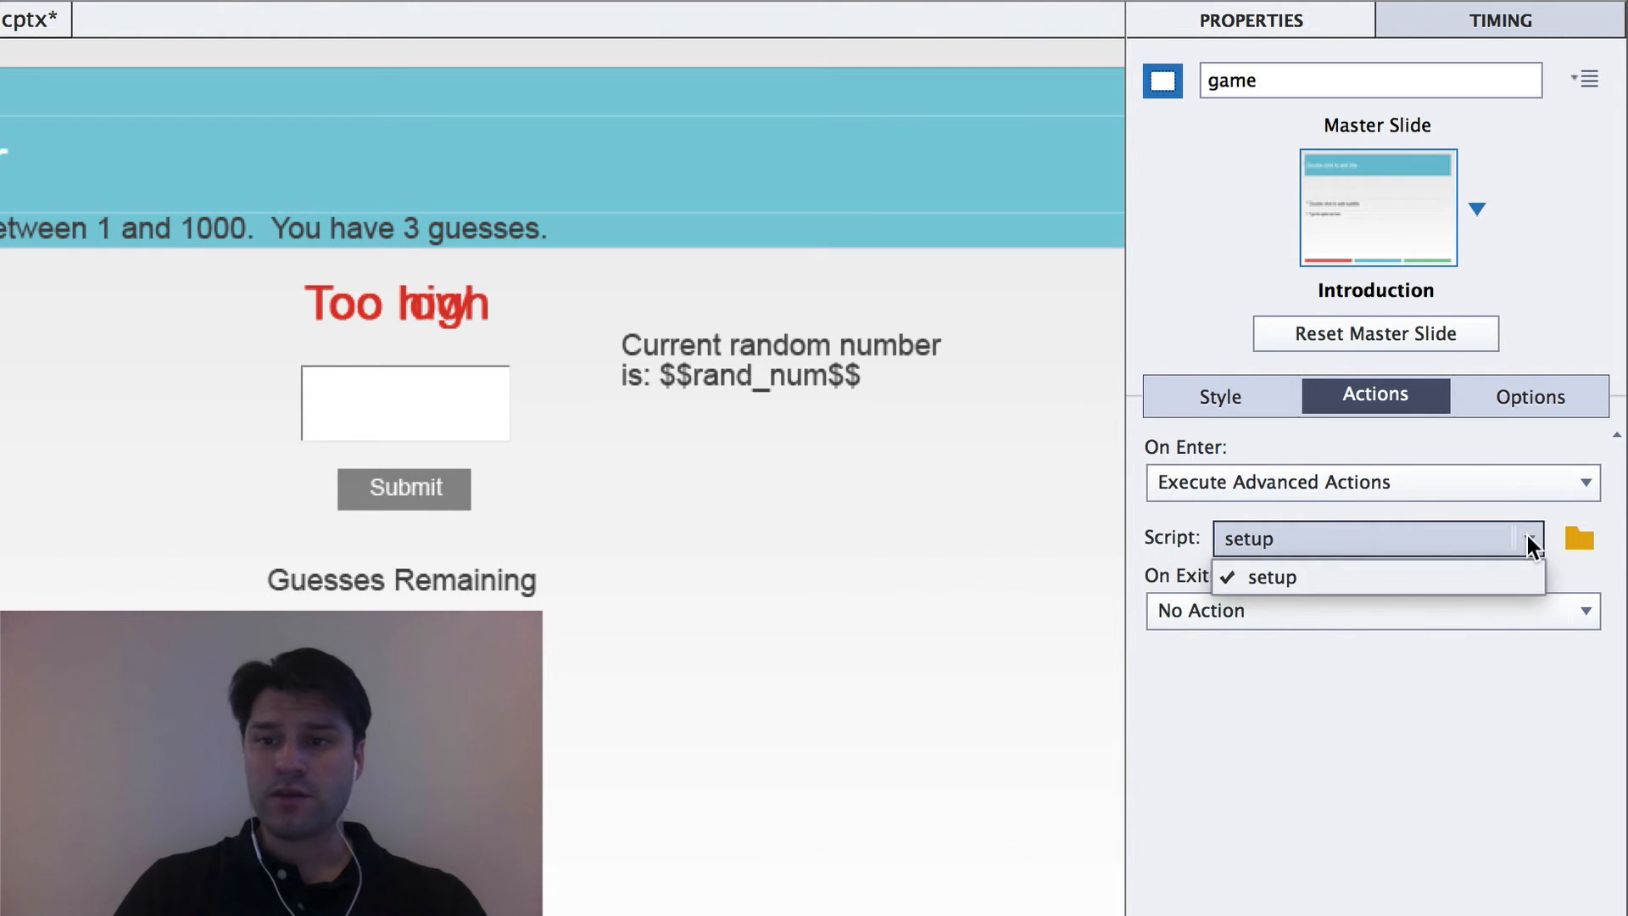
{"action": "left_click", "coordinate": [1489, 567]}
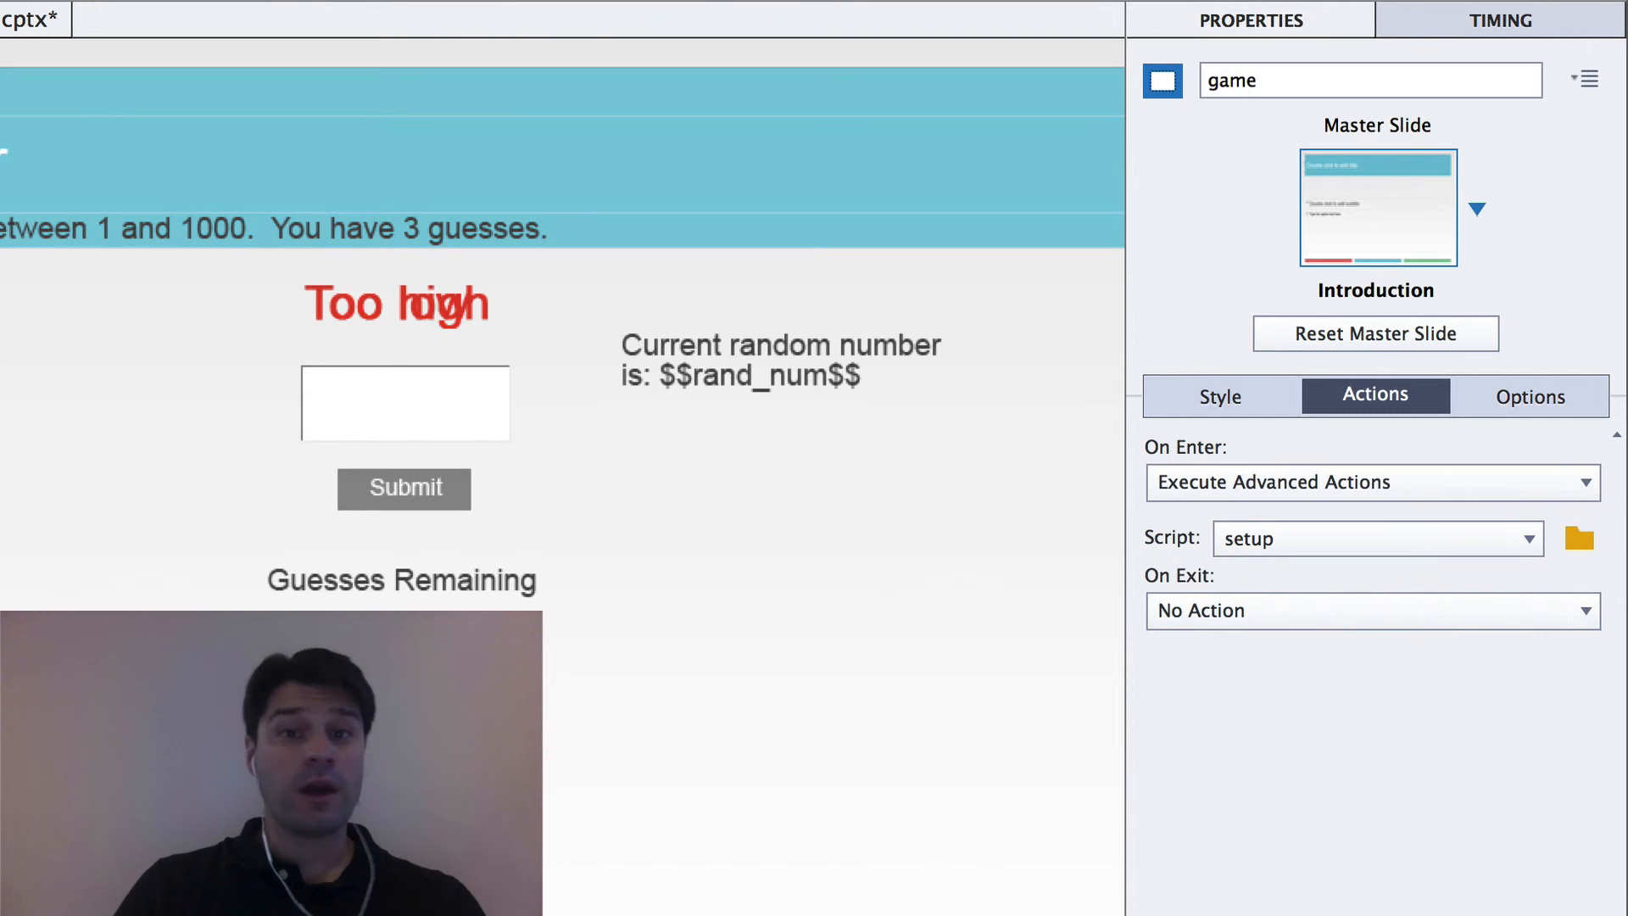
Preview the project in the browser, submit an empty guess, replay the game from the start, and return to Captivate
{"action": "left_click", "coordinate": [491, 4]}
{"action": "left_click", "coordinate": [444, 297]}
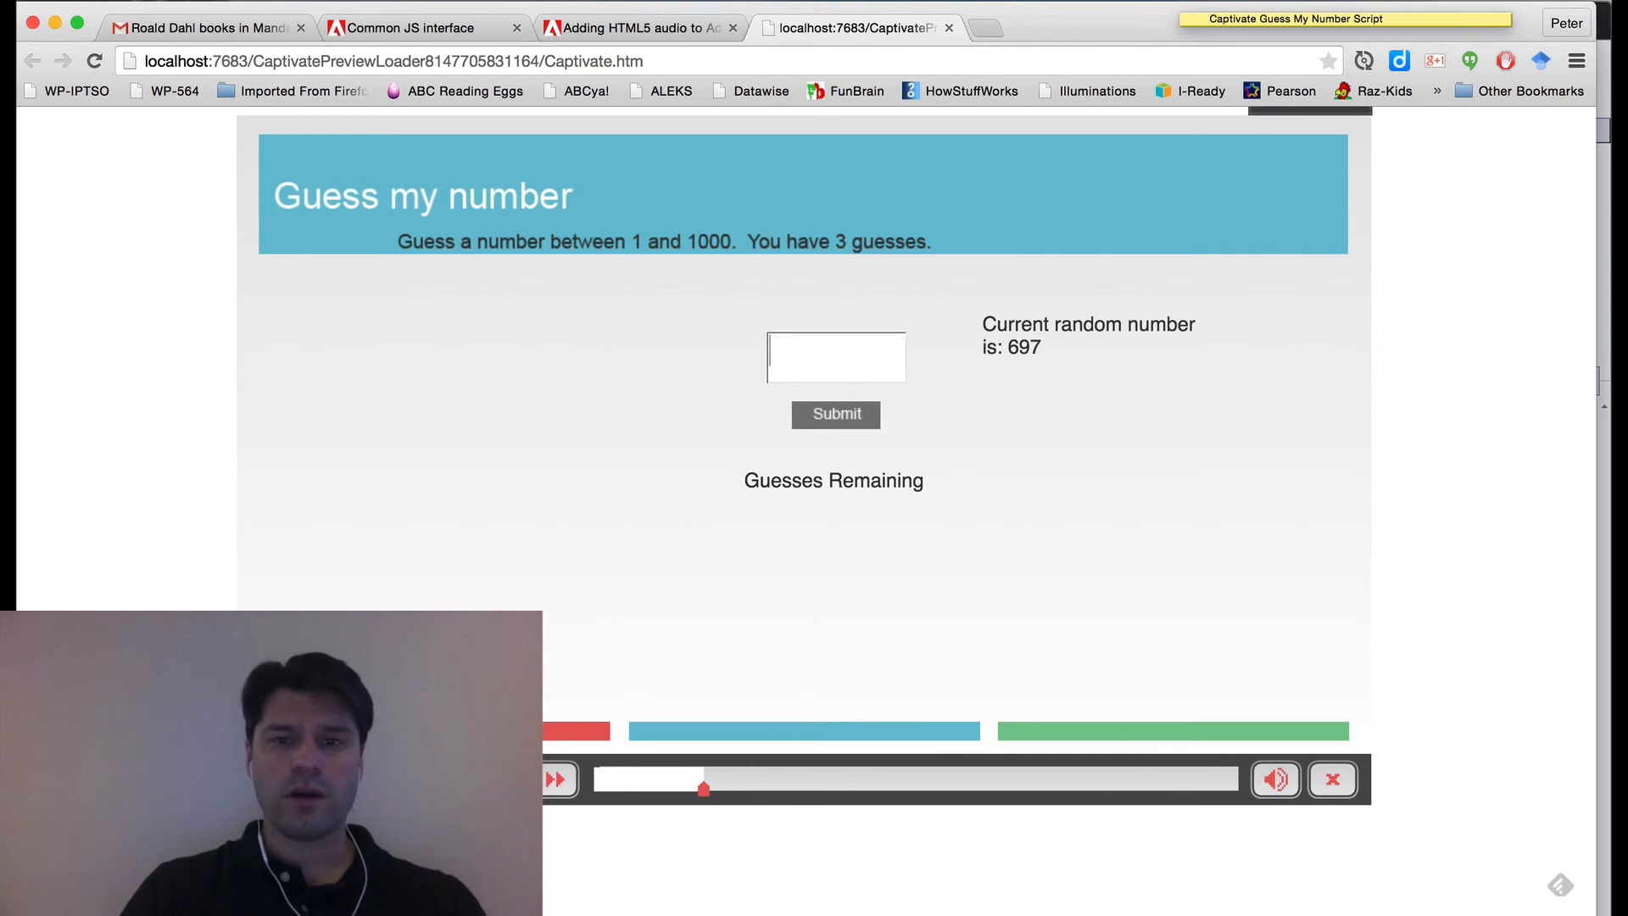
{"action": "left_click", "coordinate": [862, 414]}
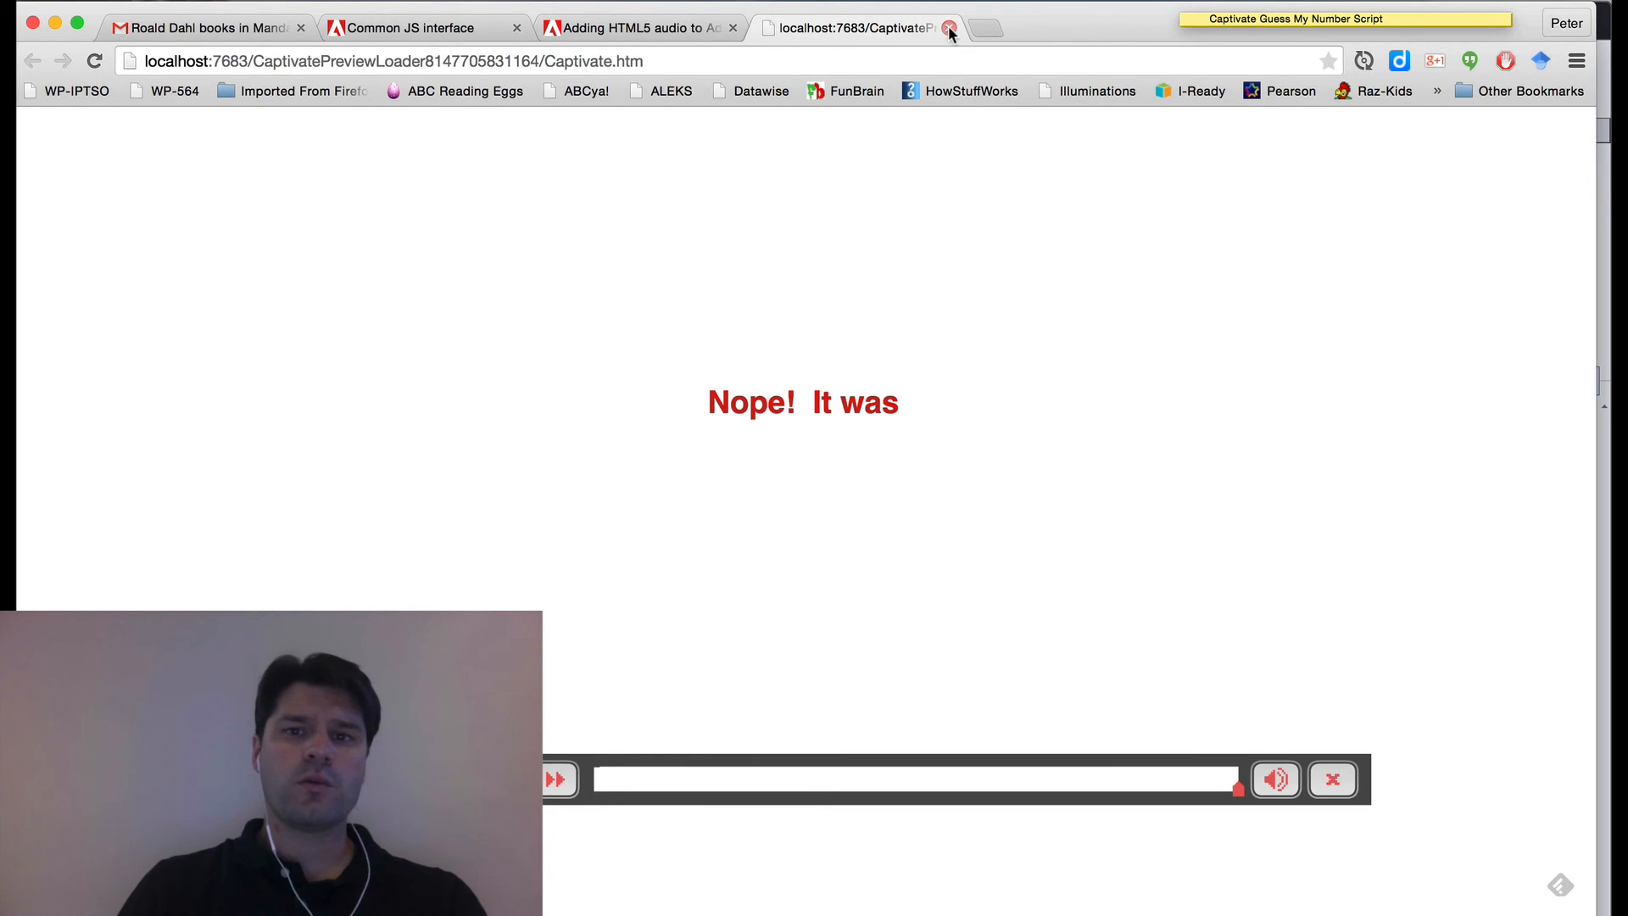
{"action": "left_click", "coordinate": [273, 779]}
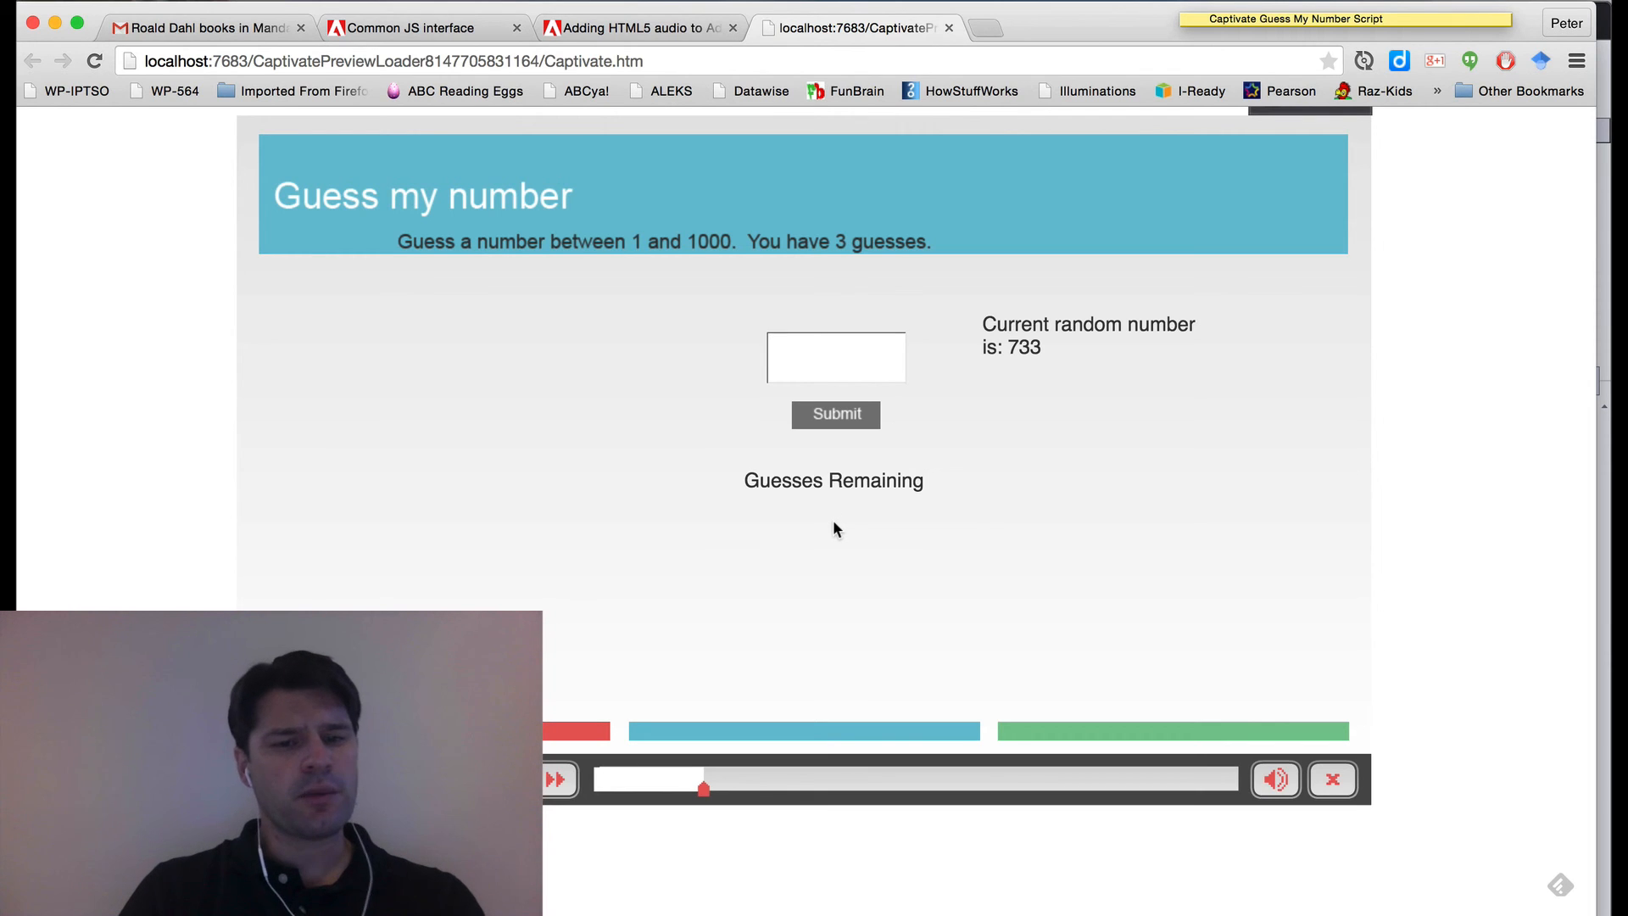
{"action": "left_click", "coordinate": [947, 28]}
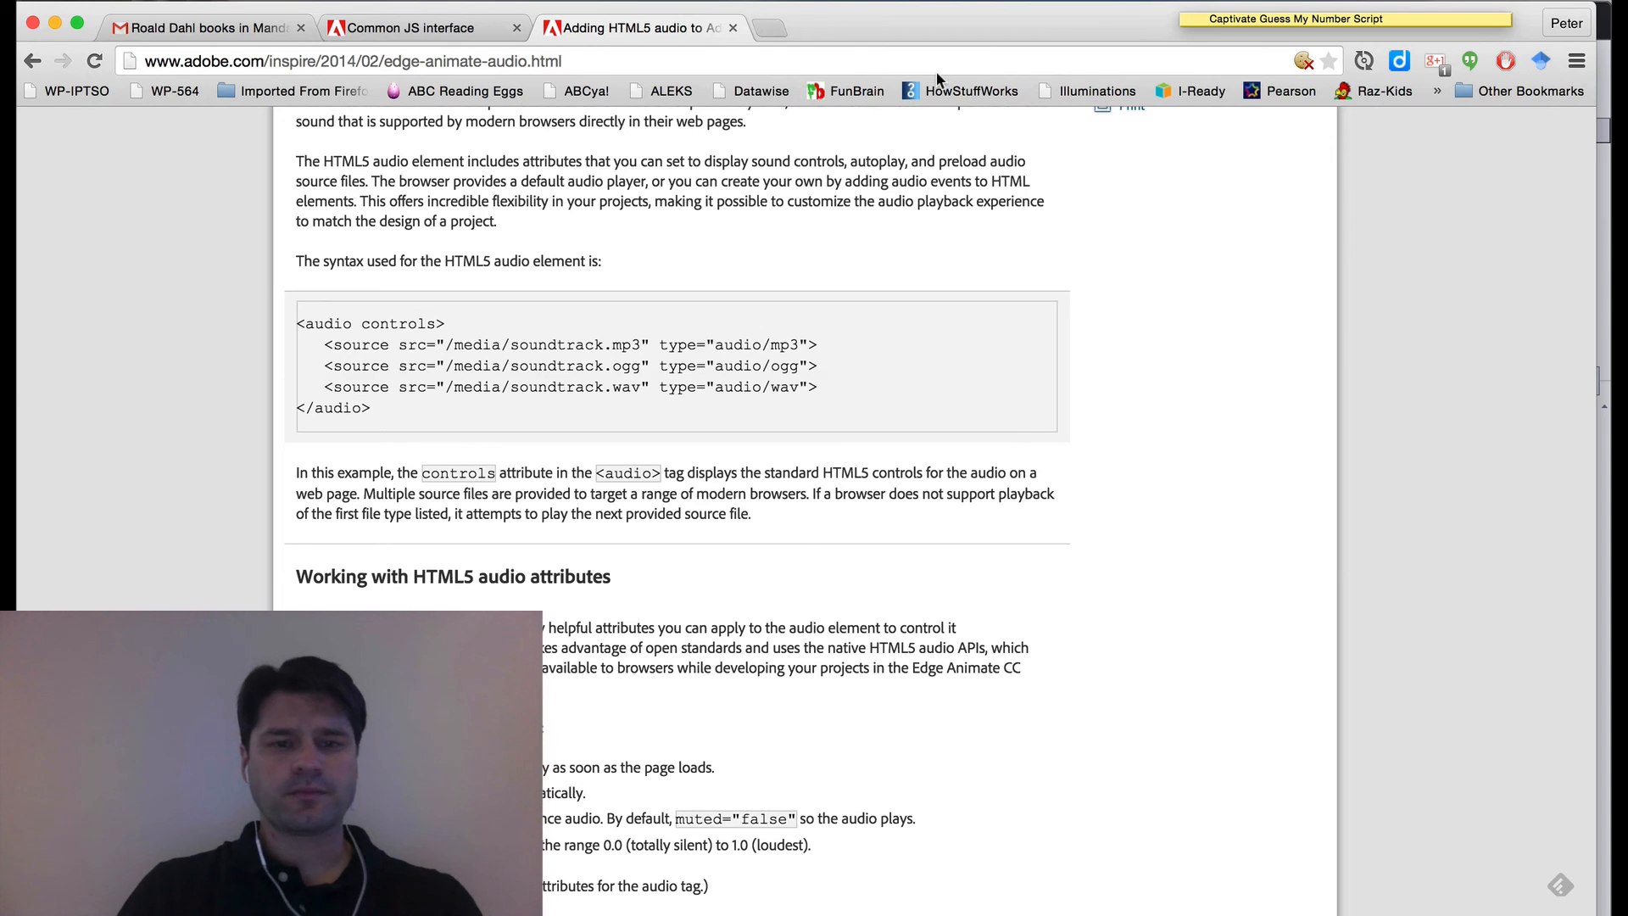
{"action": "key", "text": "super+Tab"}
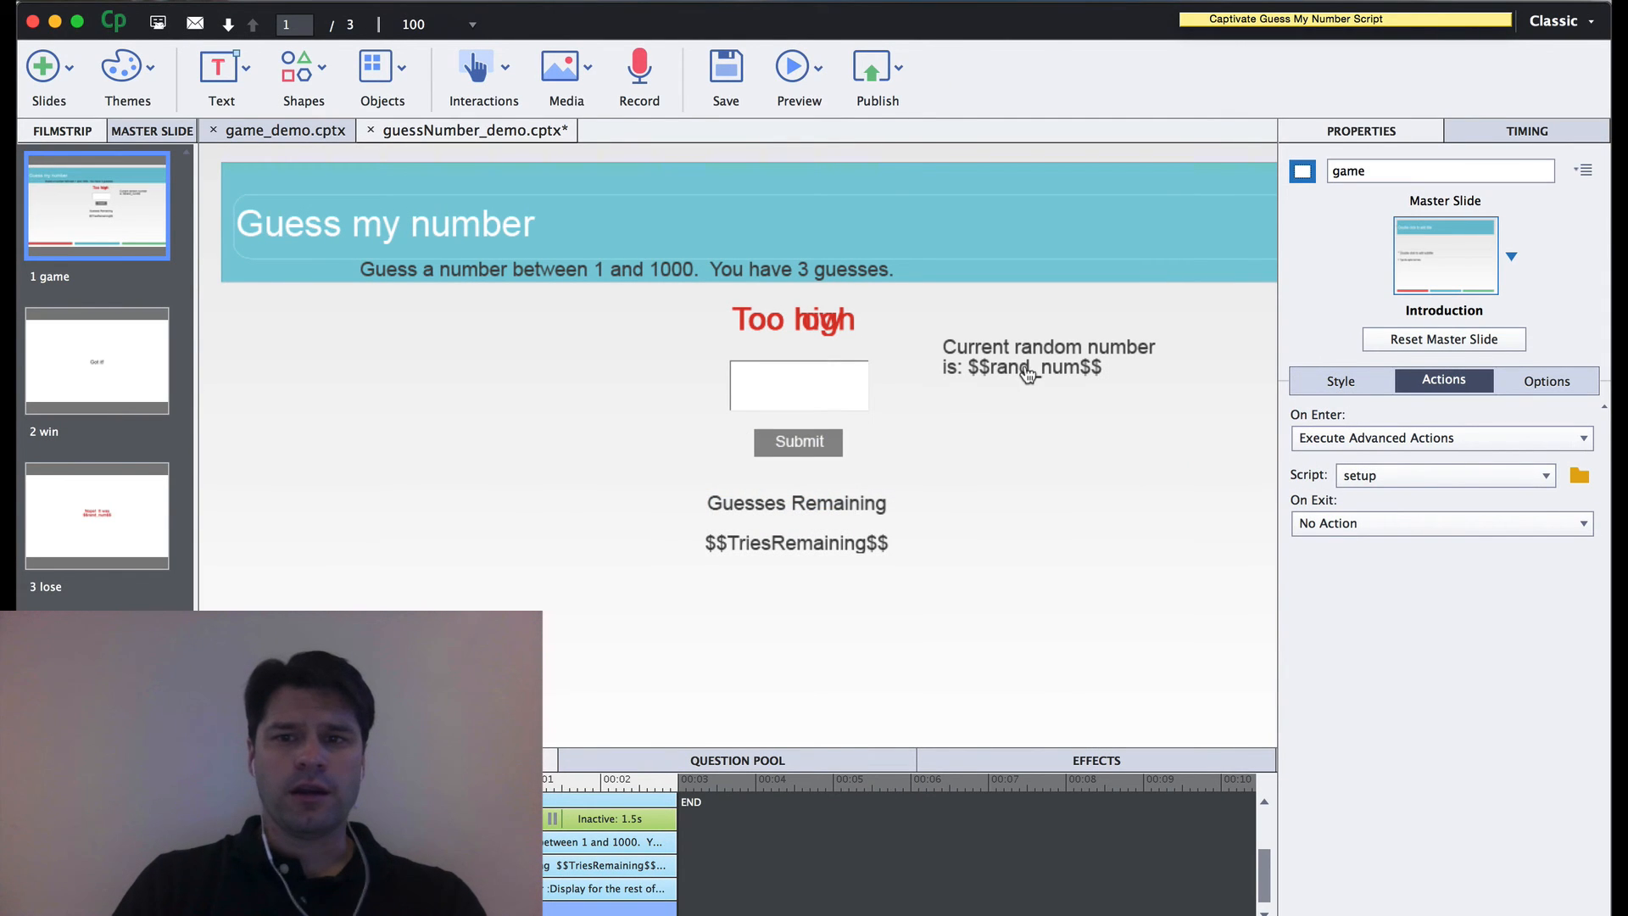
Extend the Guesses Remaining caption on the game slide downward to leave room below its $$TriesRemaining$$ line
{"action": "left_click", "coordinate": [849, 548]}
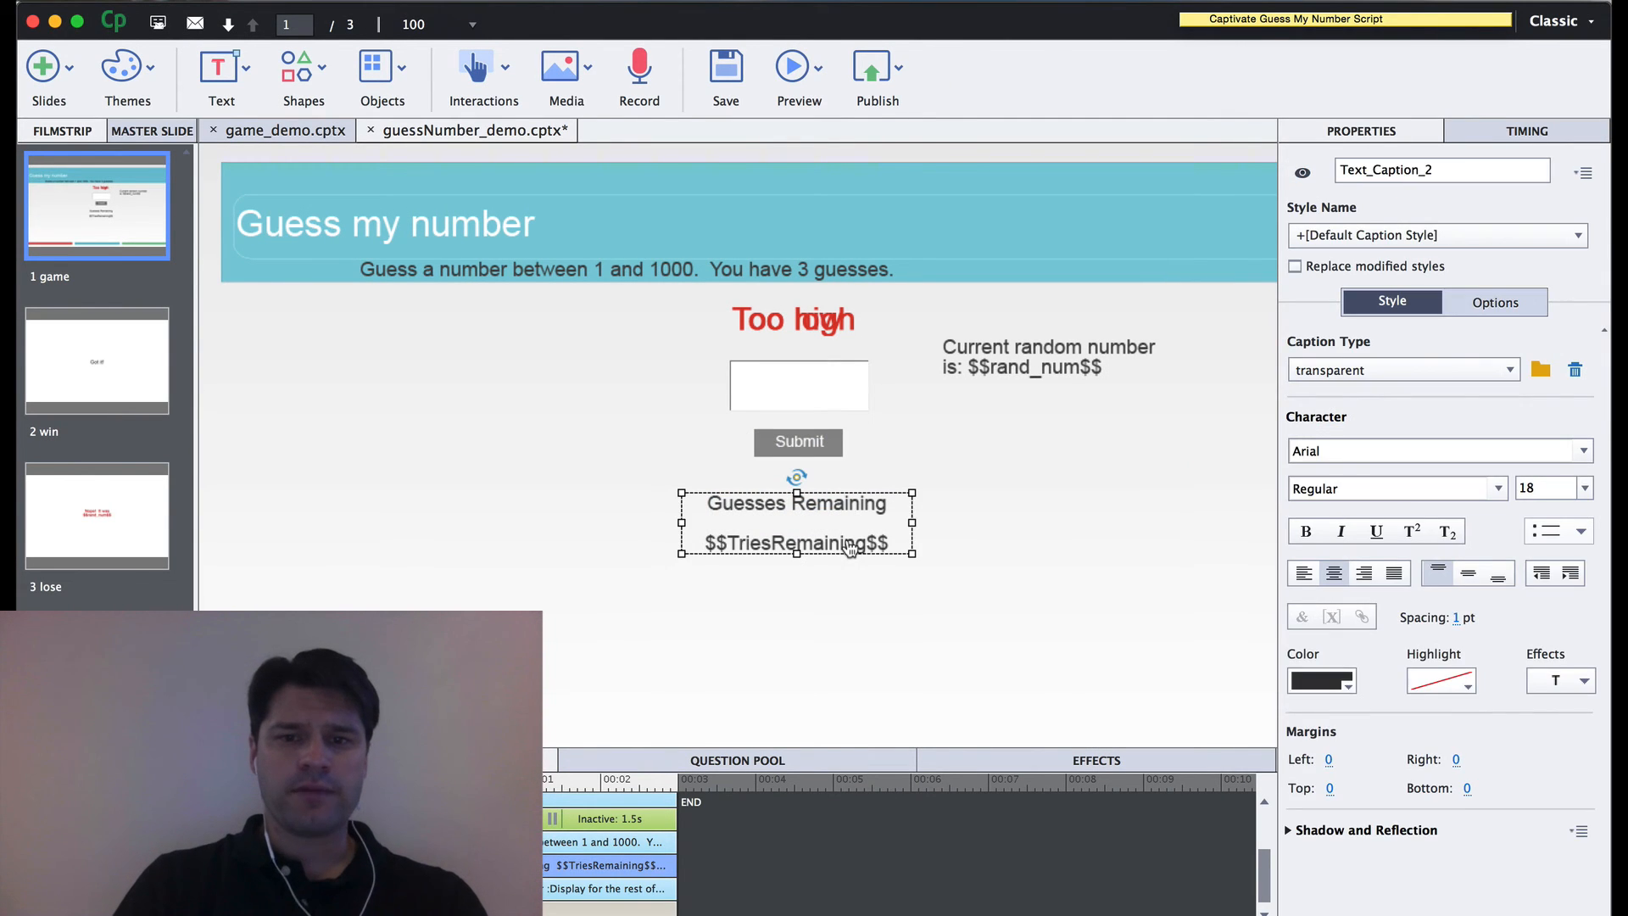
{"action": "left_click", "coordinate": [998, 367]}
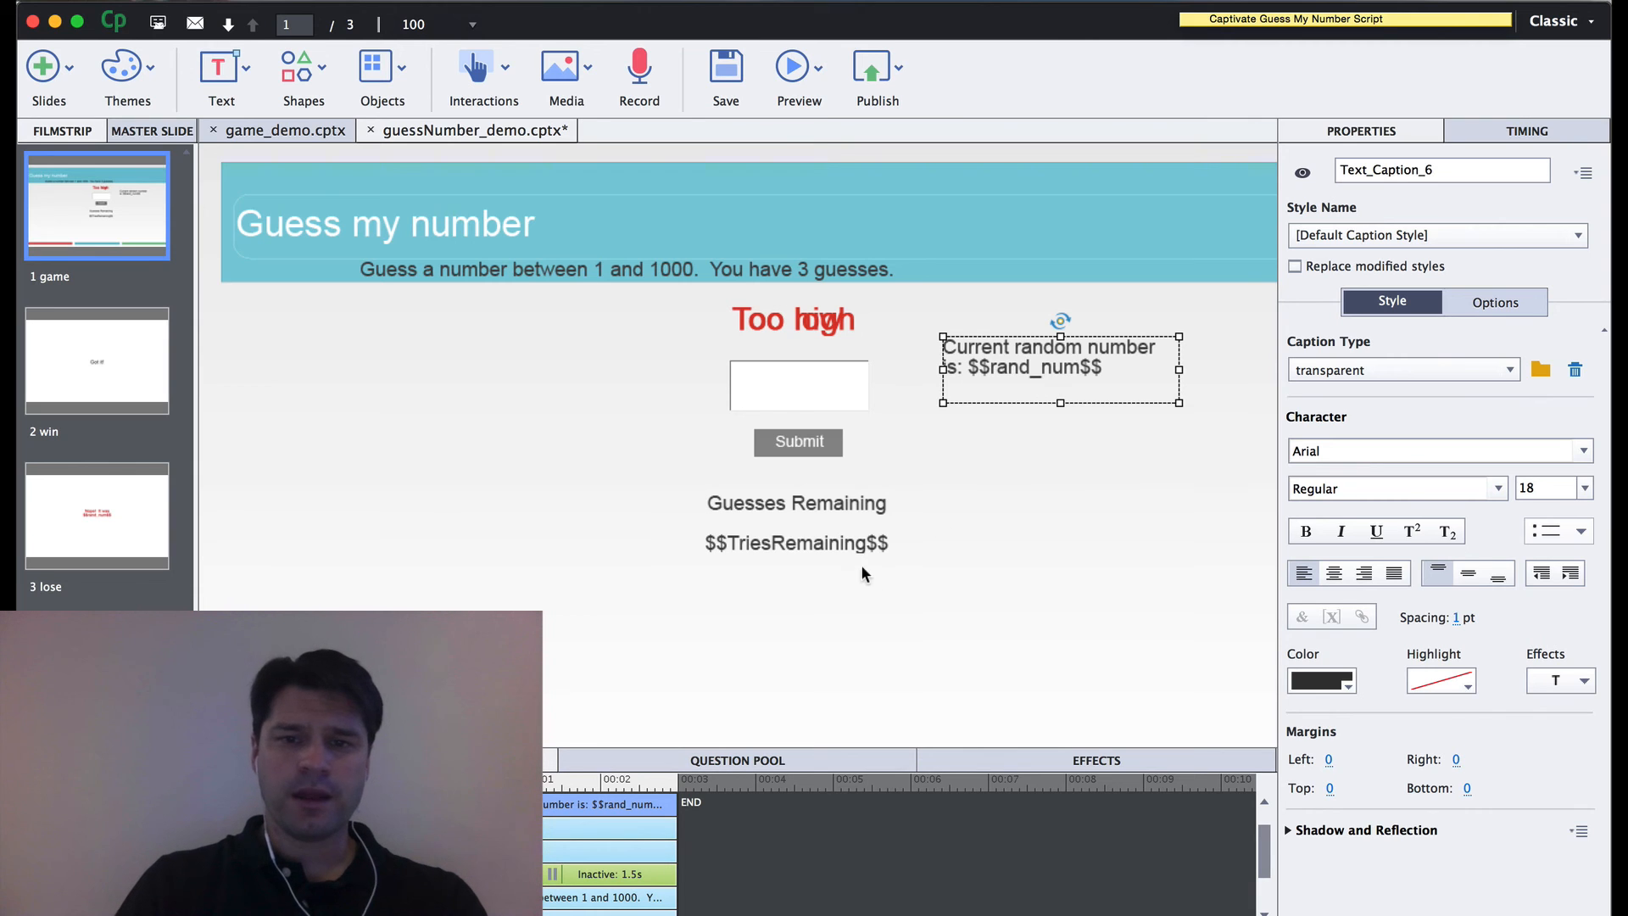
{"action": "left_click", "coordinate": [829, 551]}
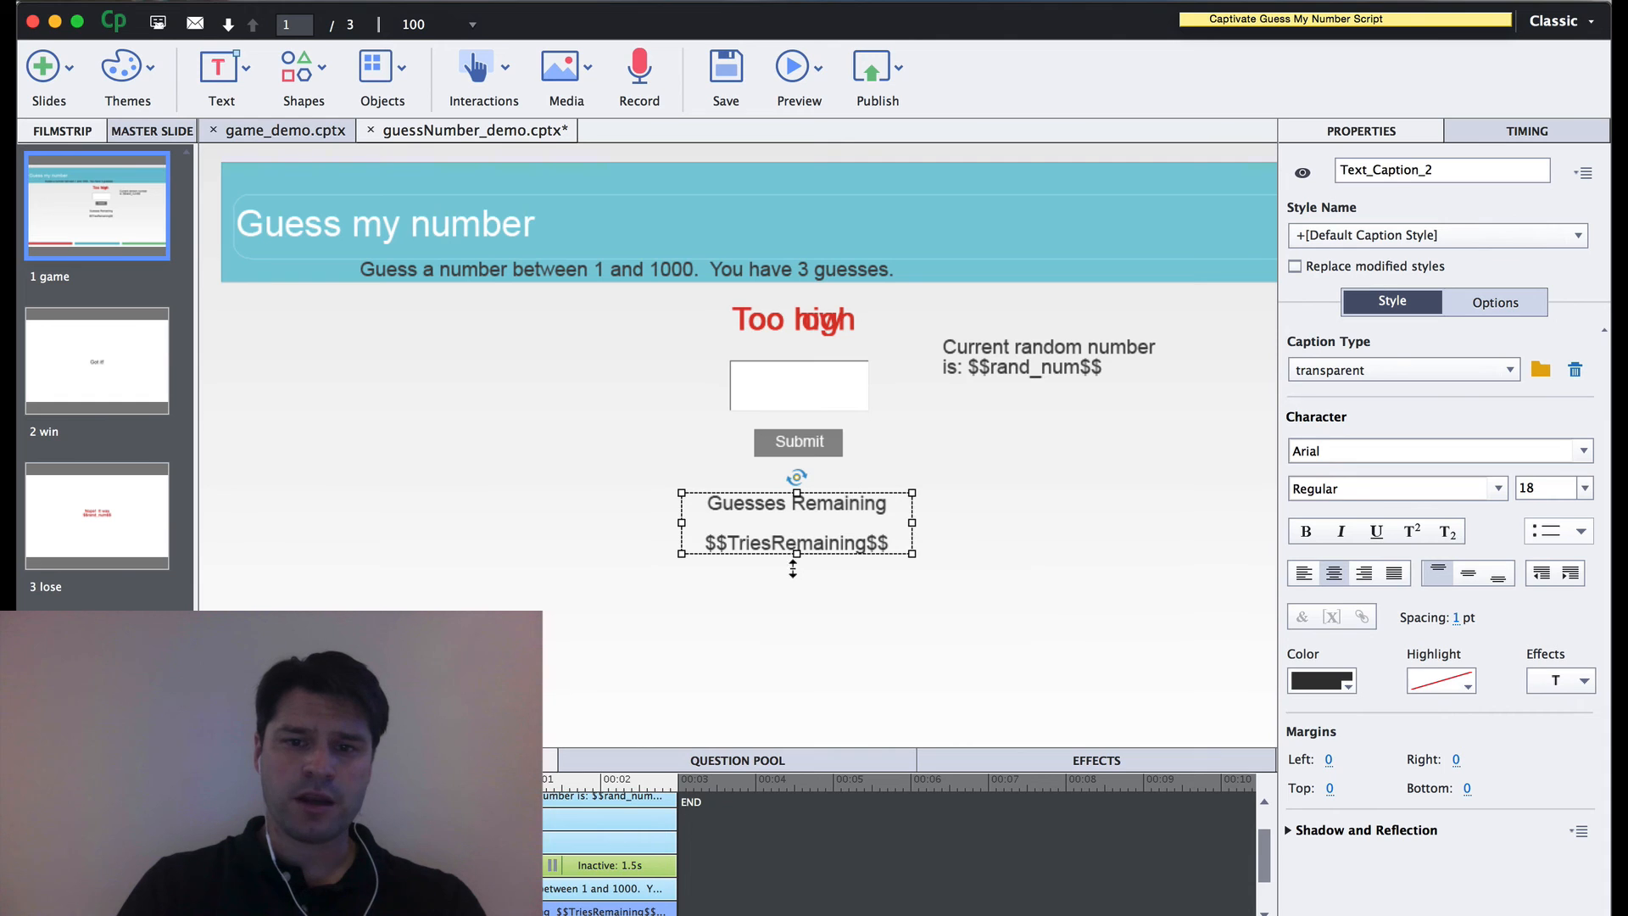
{"action": "left_click_drag", "start_coordinate": [793, 553], "coordinate": [794, 577]}
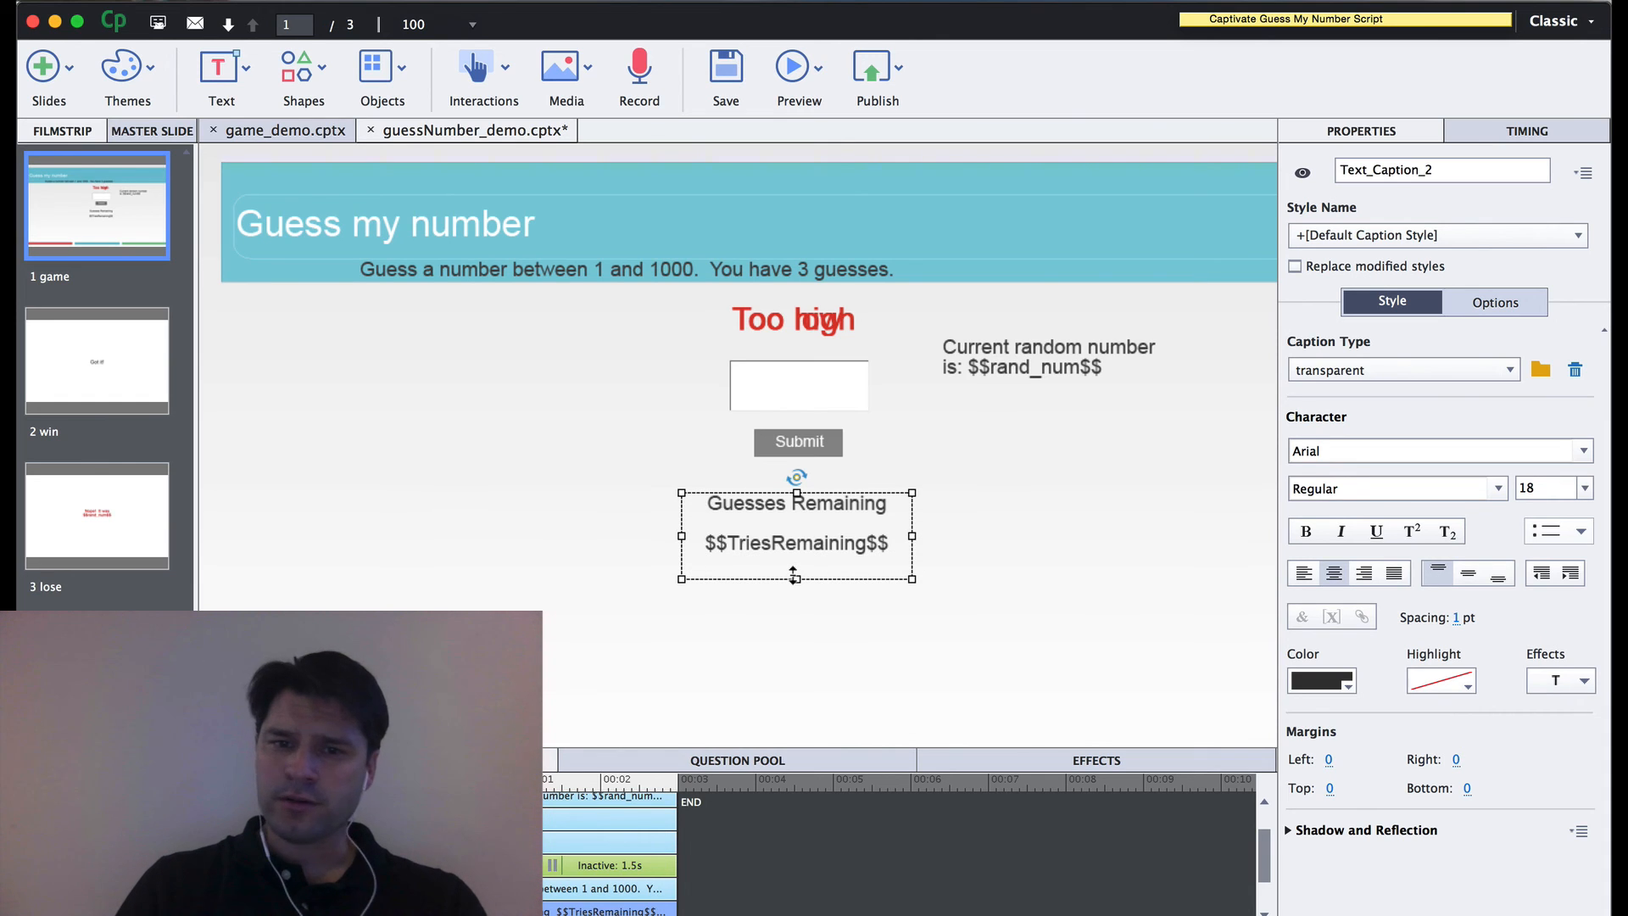
Extend the "Nope! It was $$rand_num$$" caption on the lose slide downward to leave room below its text
{"action": "left_click", "coordinate": [149, 500]}
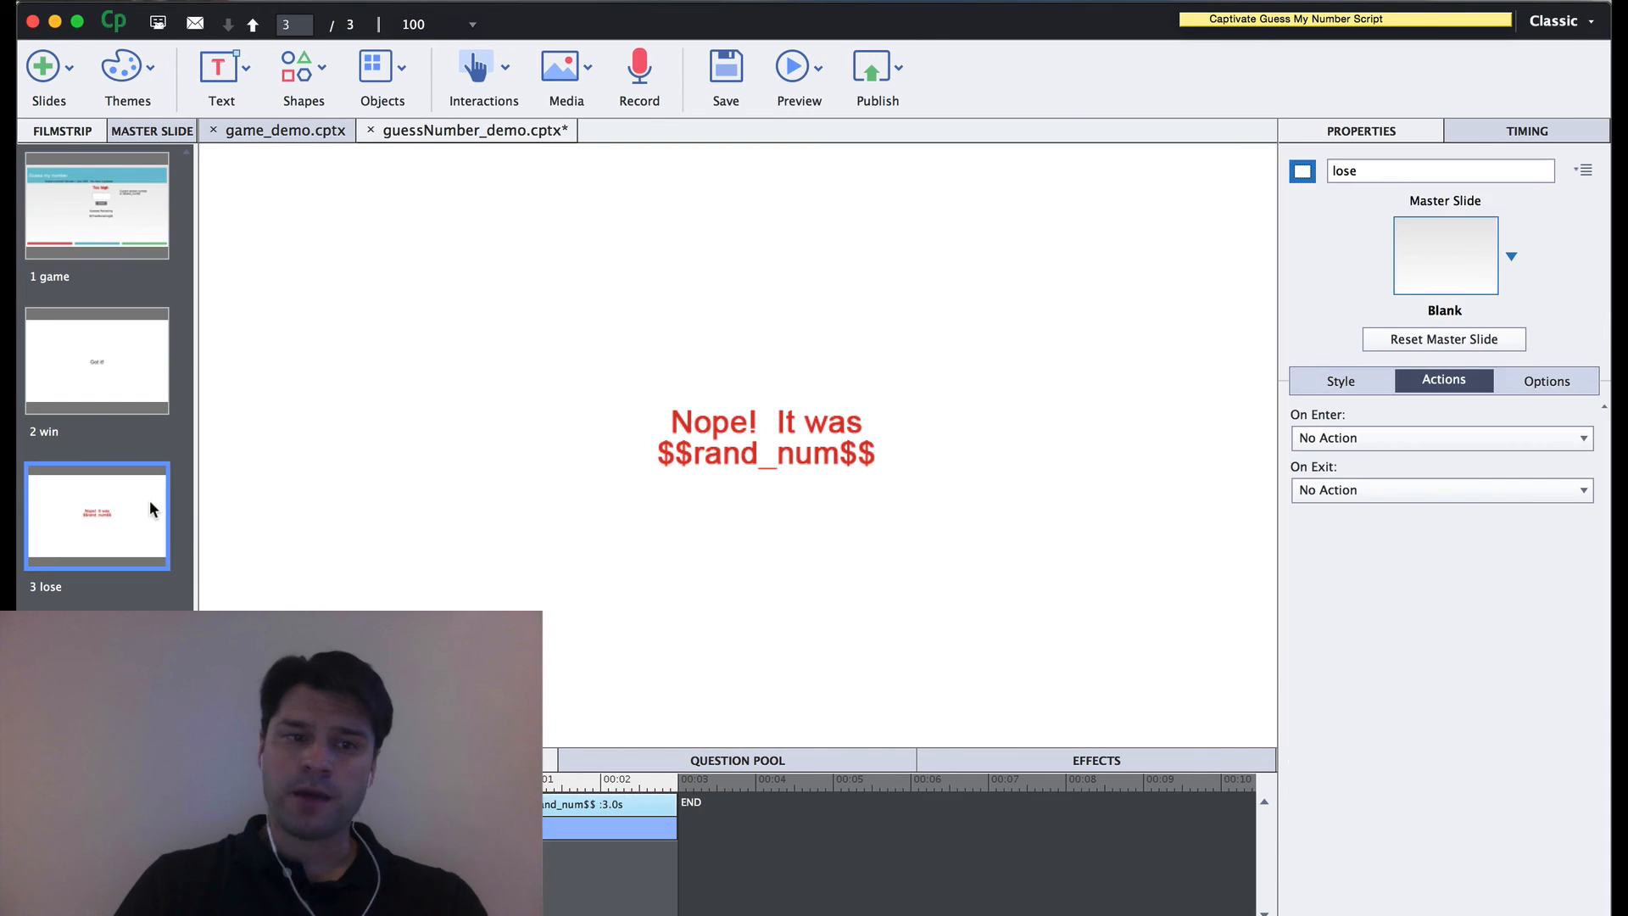
{"action": "left_click", "coordinate": [777, 458]}
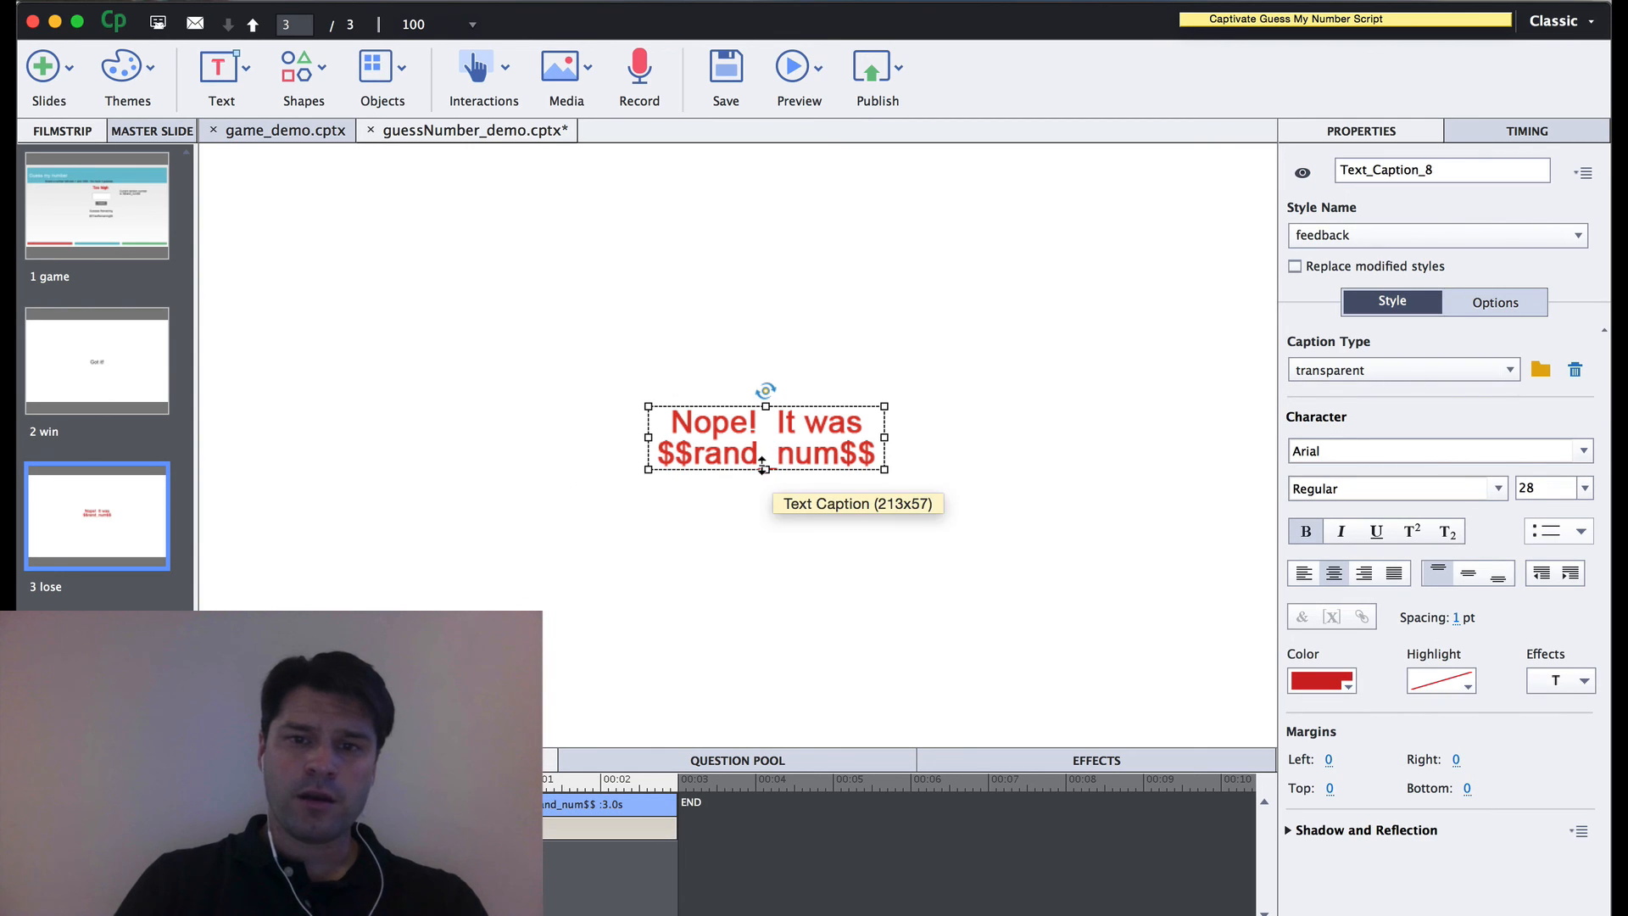
{"action": "left_click_drag", "start_coordinate": [763, 471], "coordinate": [764, 501]}
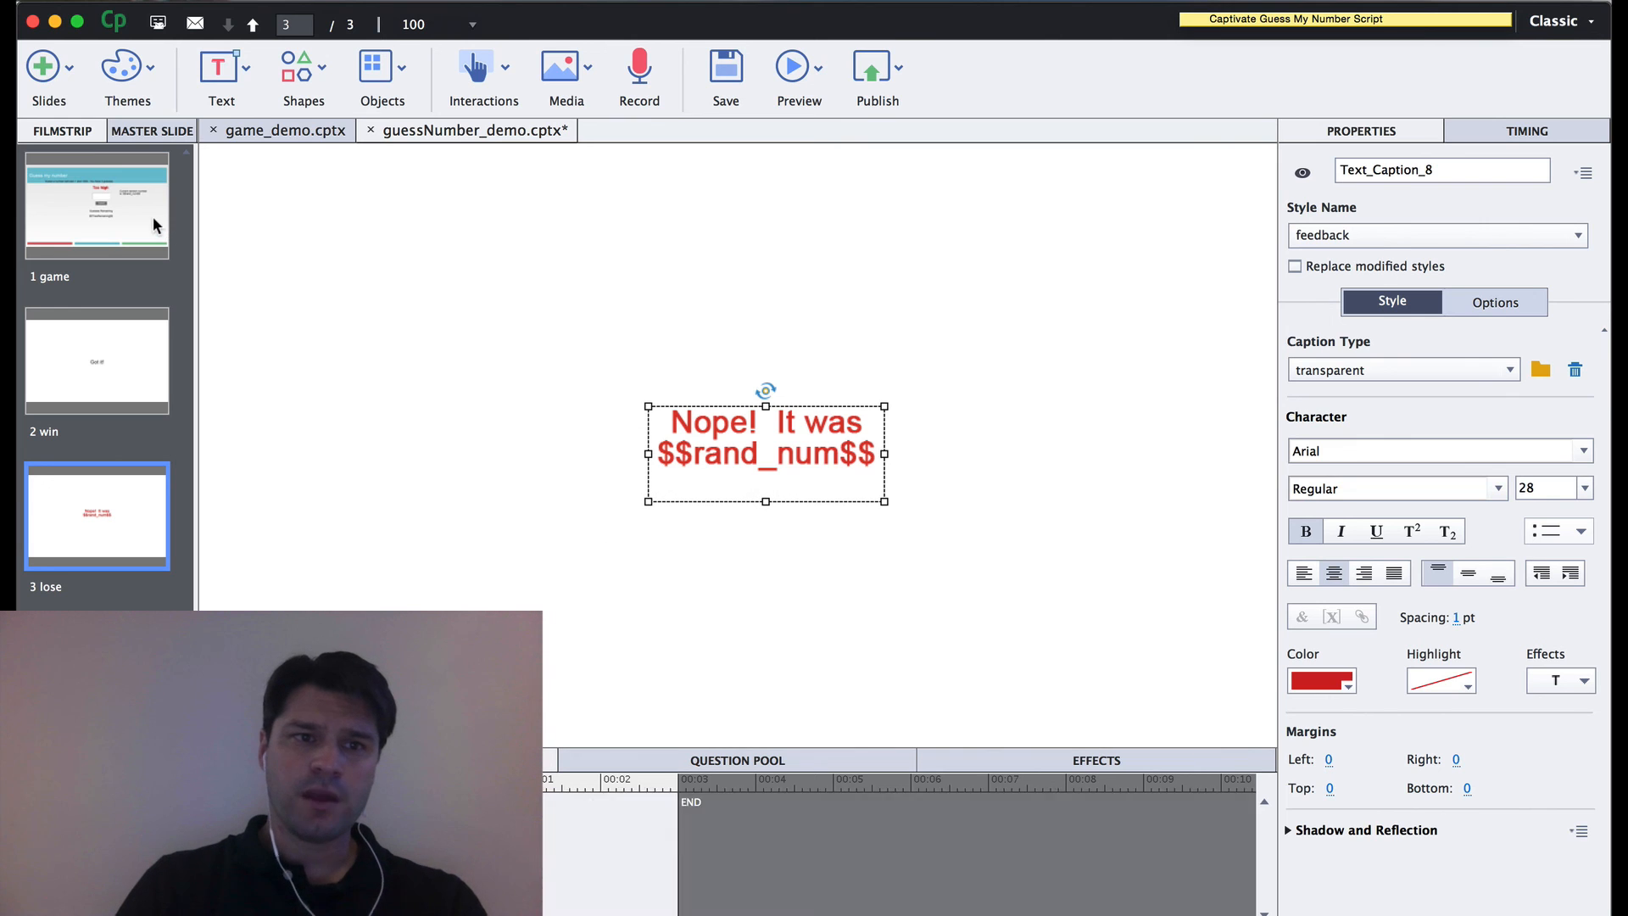
Return to the game slide, preview the project in the browser and submit to test the game
{"action": "left_click", "coordinate": [153, 216]}
{"action": "left_click", "coordinate": [792, 70]}
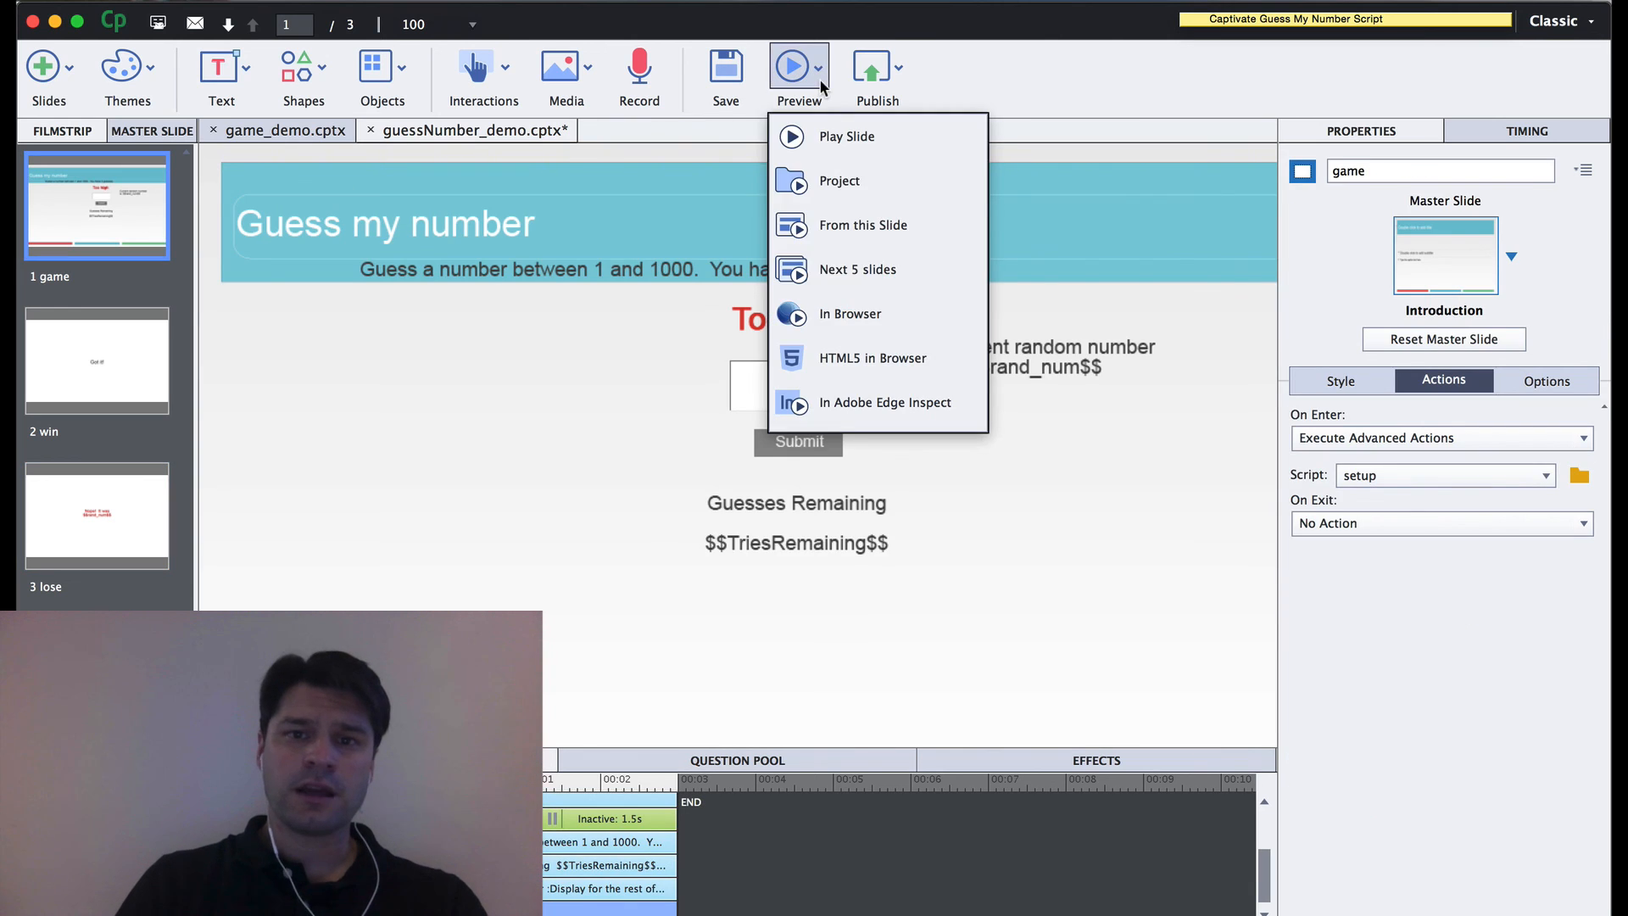
{"action": "left_click", "coordinate": [811, 319]}
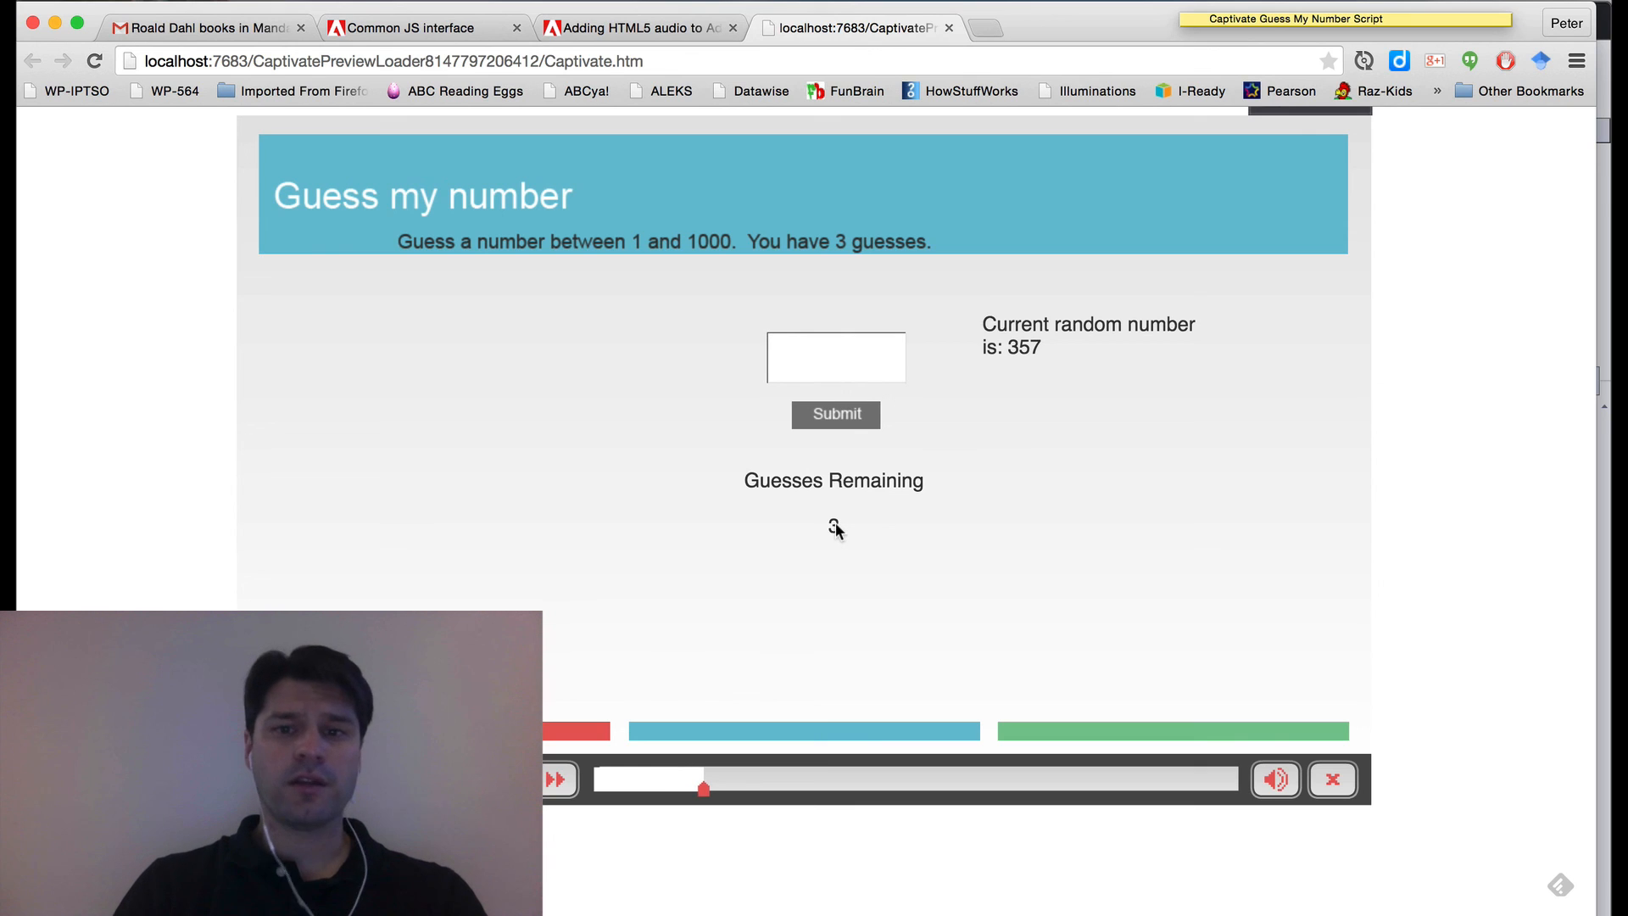
{"action": "left_click", "coordinate": [853, 414]}
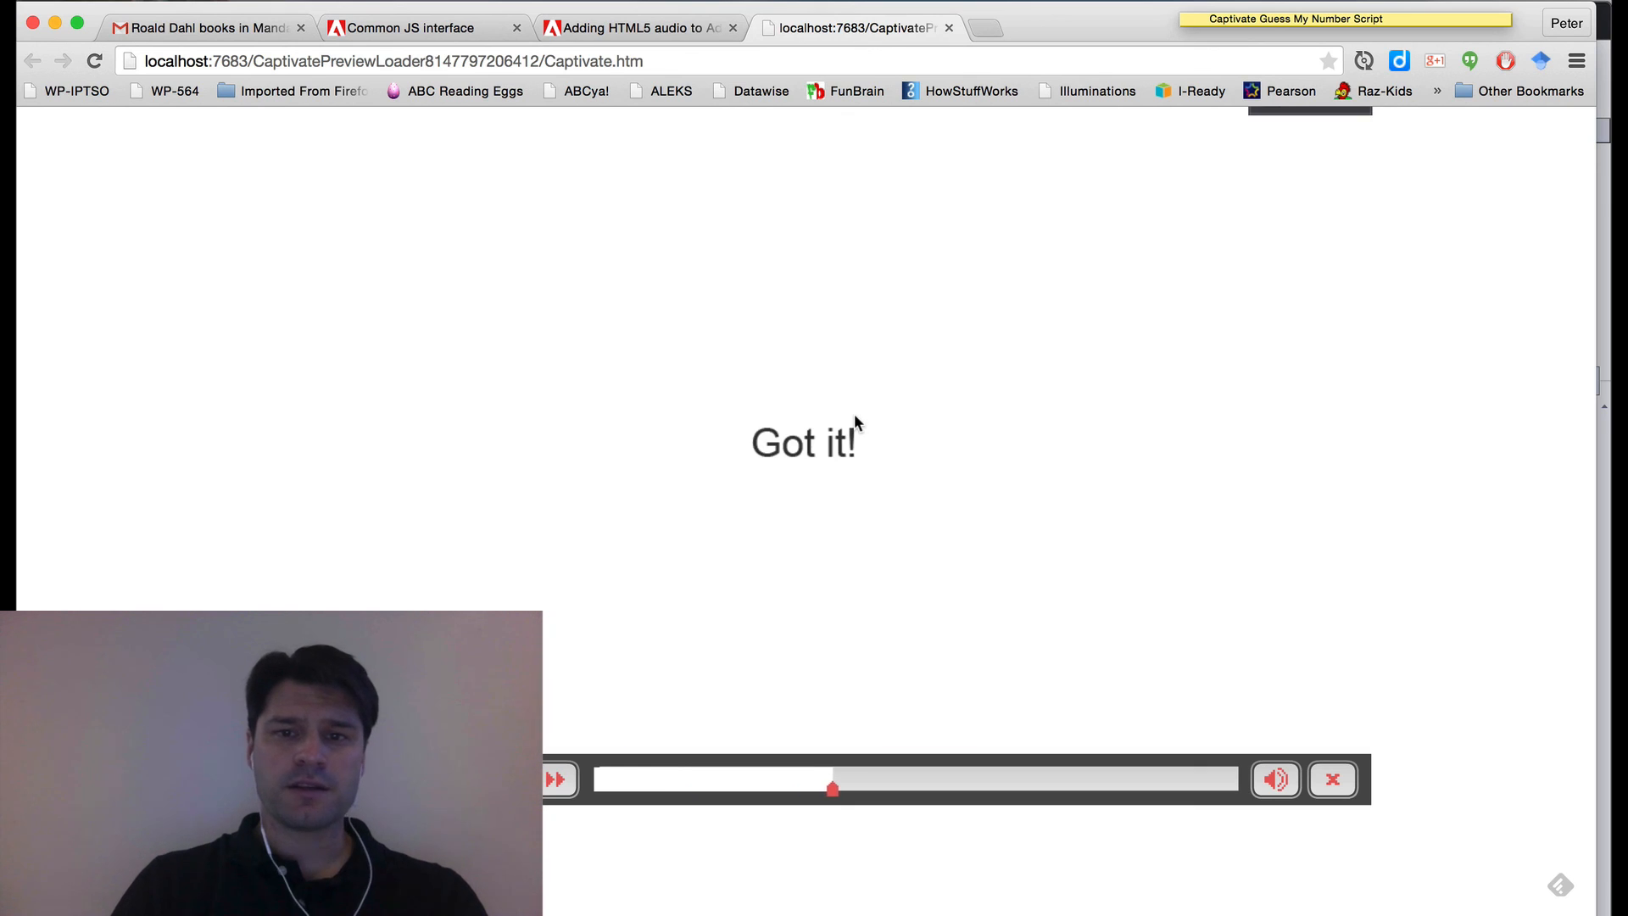